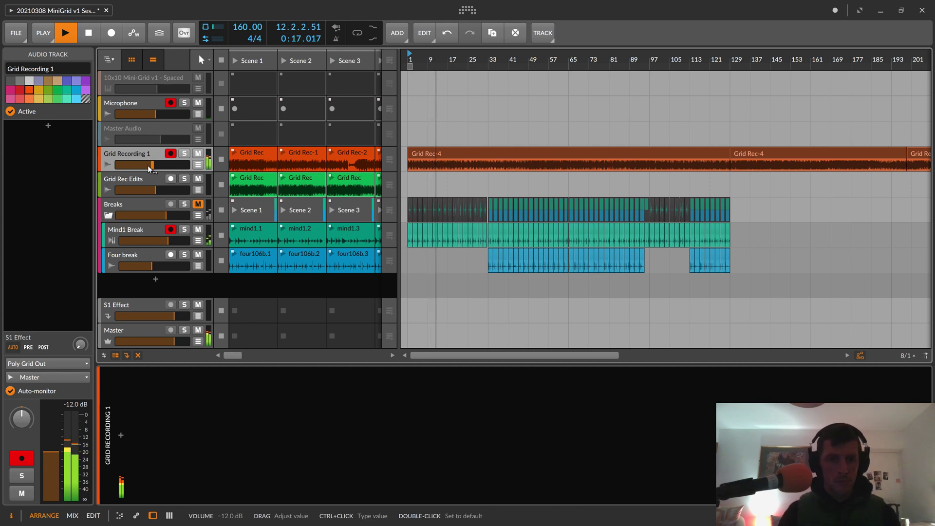
Unmute the Breaks group and rebalance the Breaks and Four break volumes, lowering the group slightly and raising Four break.
mouse_move(159, 215)
mouse_down()
mouse_move(159, 227)
mouse_move(162, 215)
mouse_up()
click(198, 205)
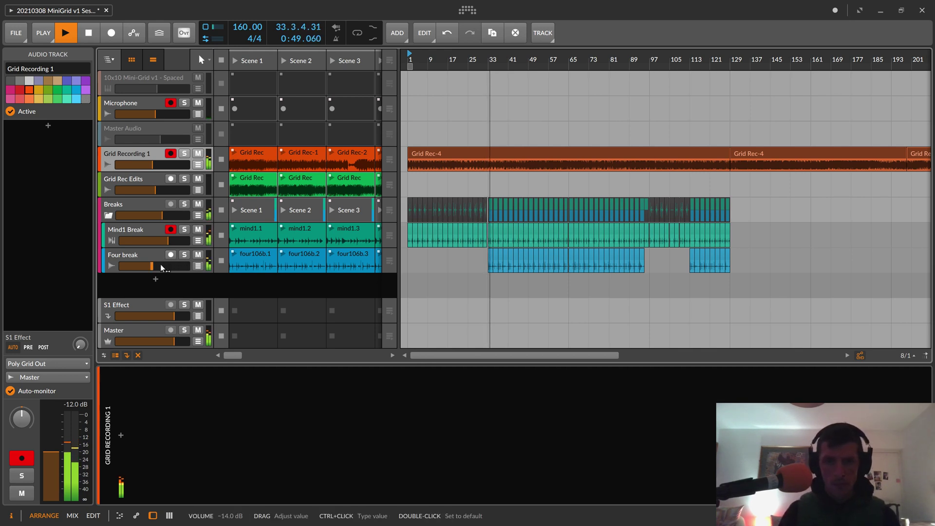
drag(157, 265, 157, 263)
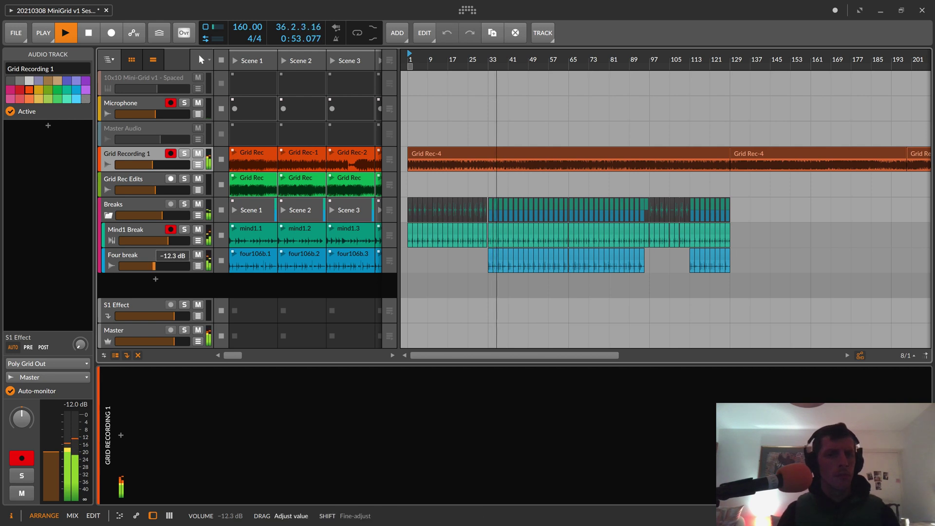
drag(155, 266, 156, 266)
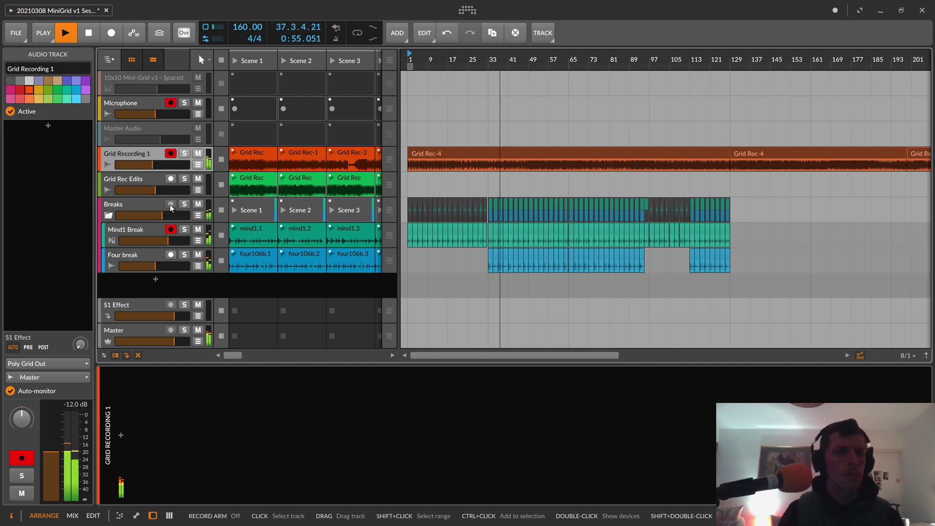
Deactivate the Audio Sidechain modulator on the Four break track's EQ-5 and show the modulator's detail view.
click(154, 255)
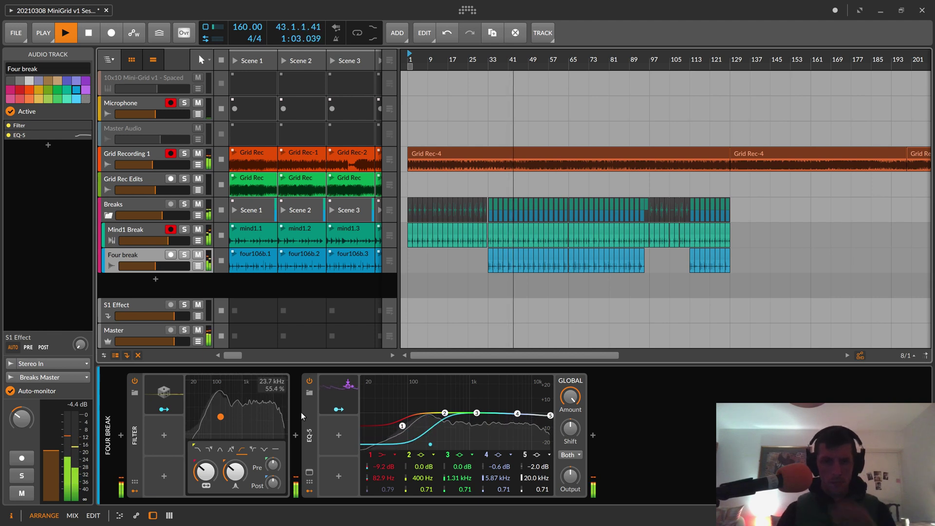
right_click(334, 388)
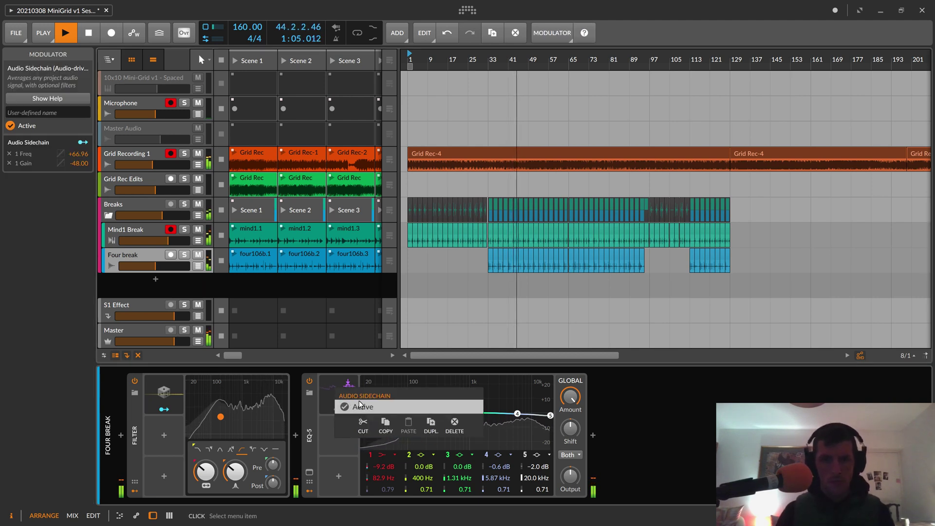
click(361, 406)
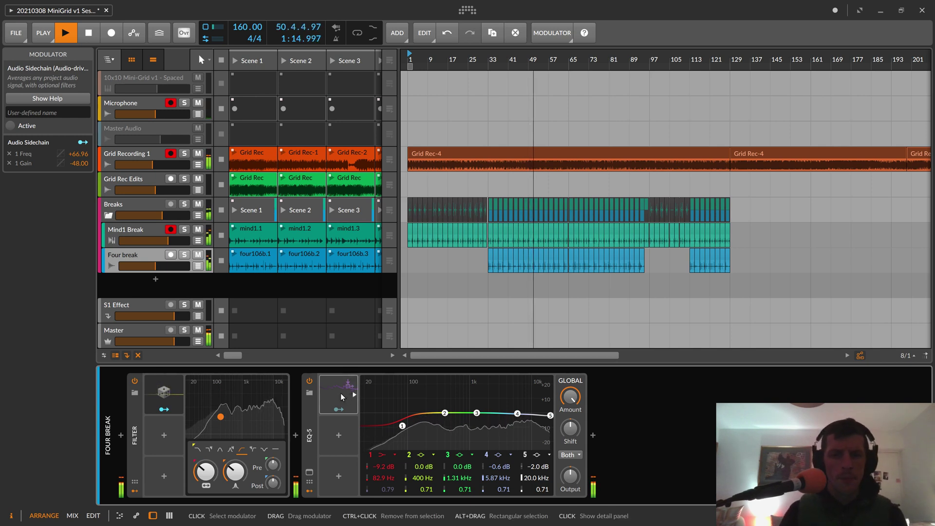
click(354, 397)
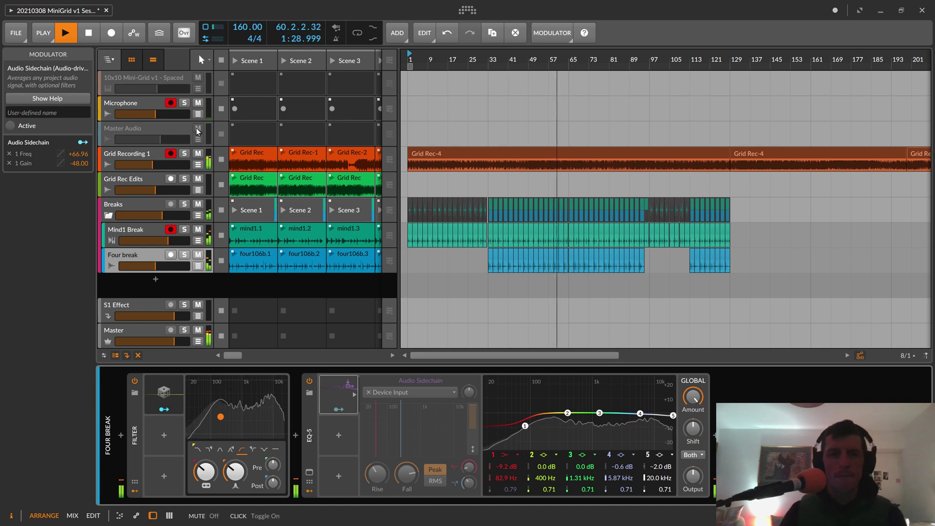
Set the arranger loop region to start at bar 33 with a length of 64 bars, and enable looping.
drag(503, 356, 480, 263)
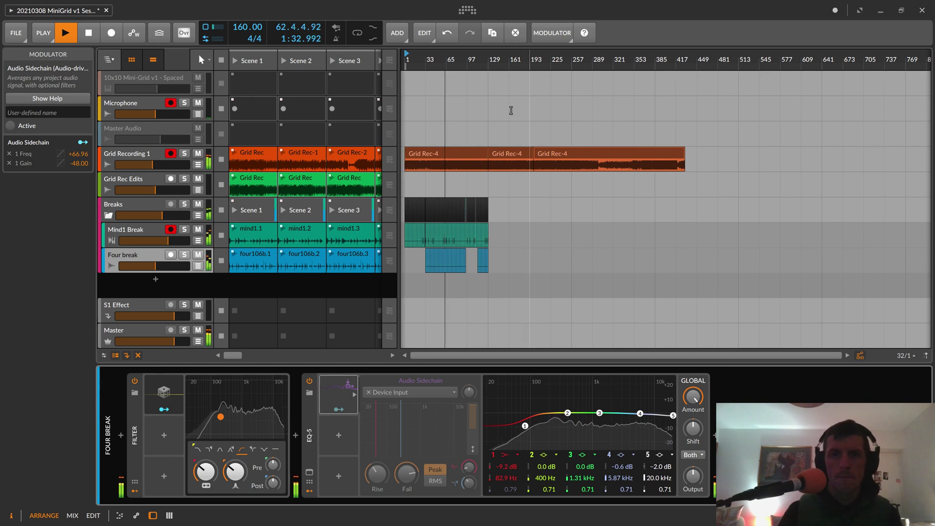
drag(511, 356, 568, 404)
drag(586, 356, 459, 359)
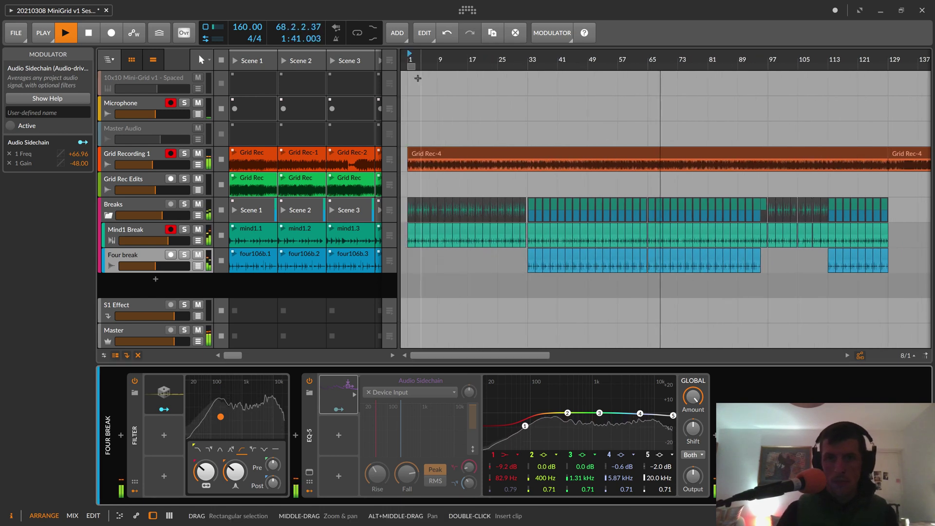
mouse_move(418, 64)
mouse_down()
mouse_move(609, 91)
mouse_move(662, 109)
mouse_move(767, 102)
mouse_up()
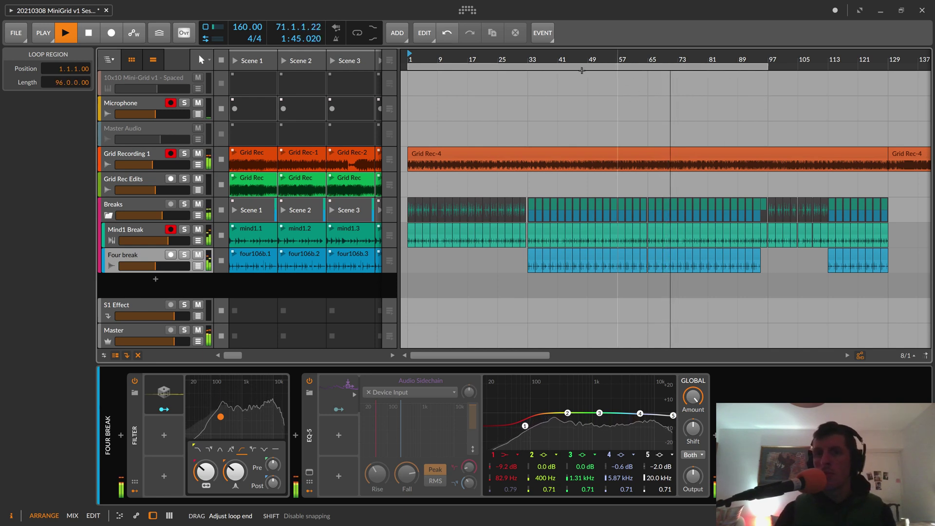
drag(416, 61, 529, 76)
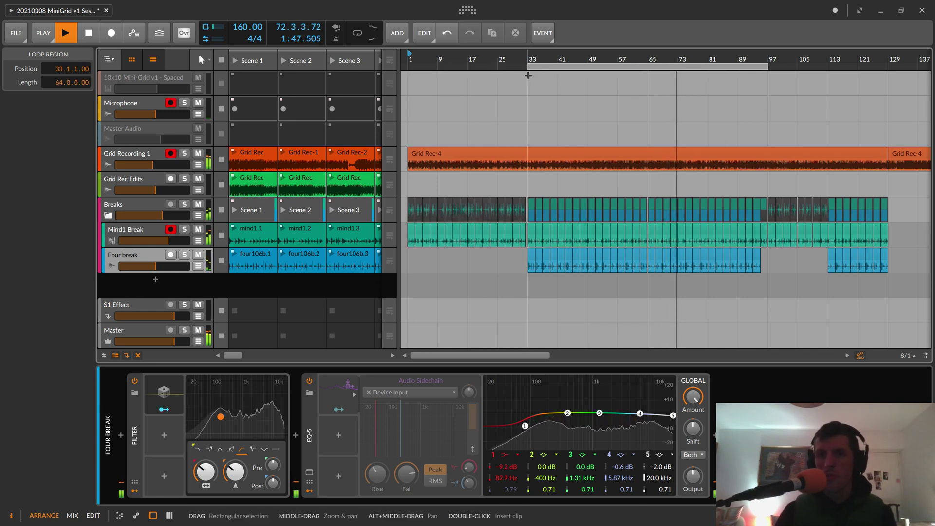
click(364, 39)
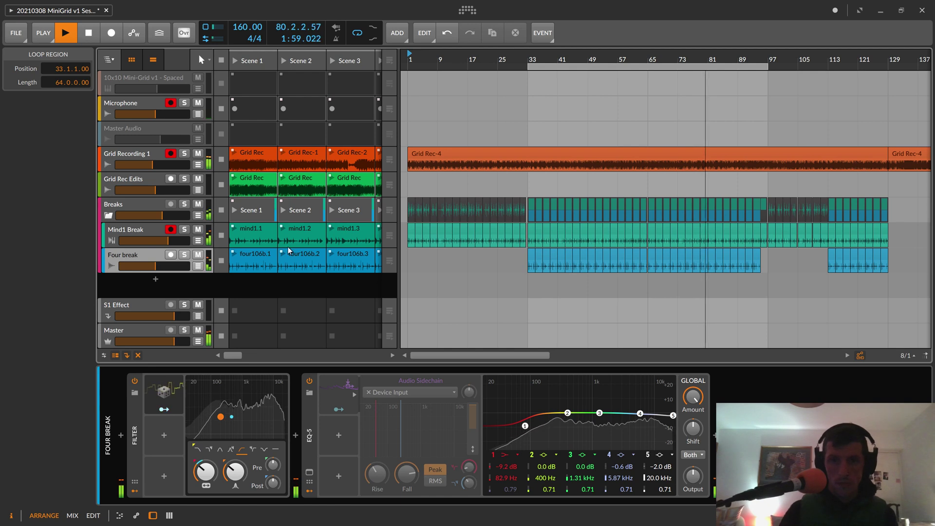
View the clip launcher at full width without the arranger timeline, and restore the timeline.
click(153, 60)
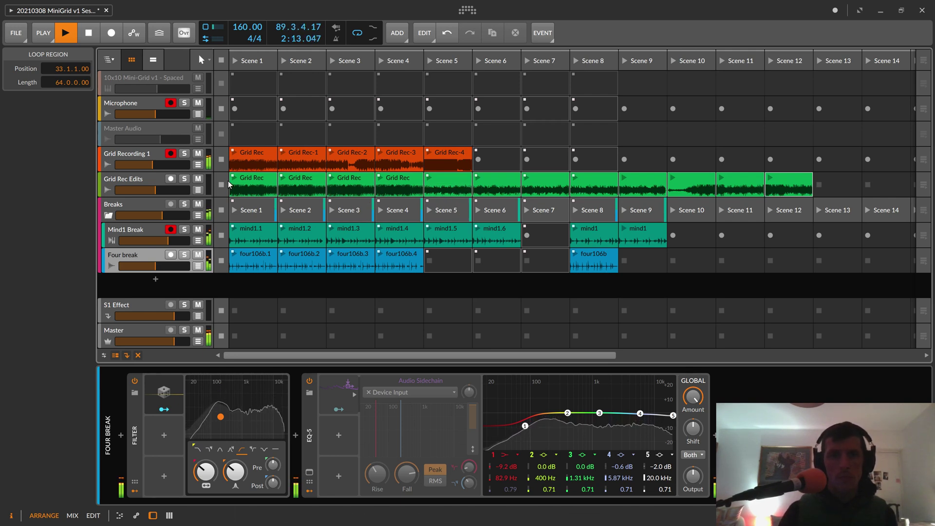
click(153, 61)
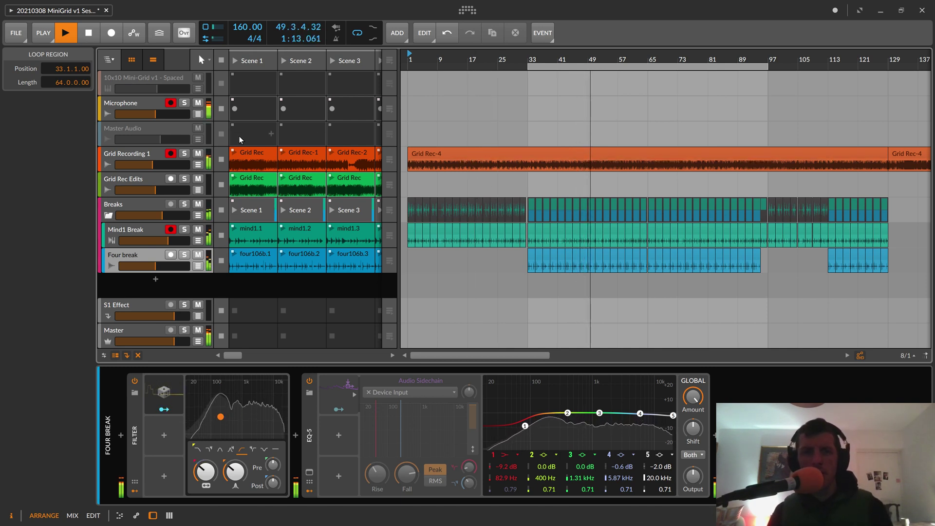
Examine the whole Poly Grid patch of the deactivated 10x10 Mini-Grid v1 - Spaced track, and close the patch editor.
click(157, 79)
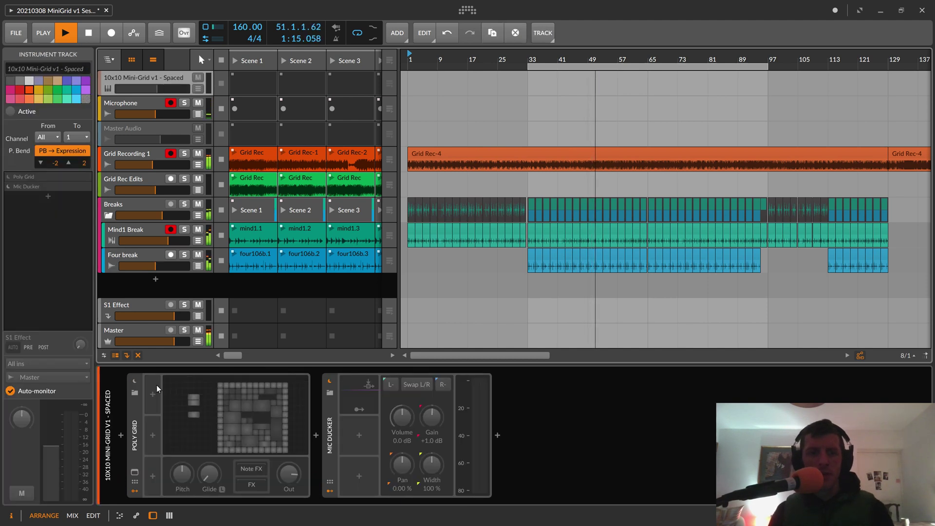
click(244, 407)
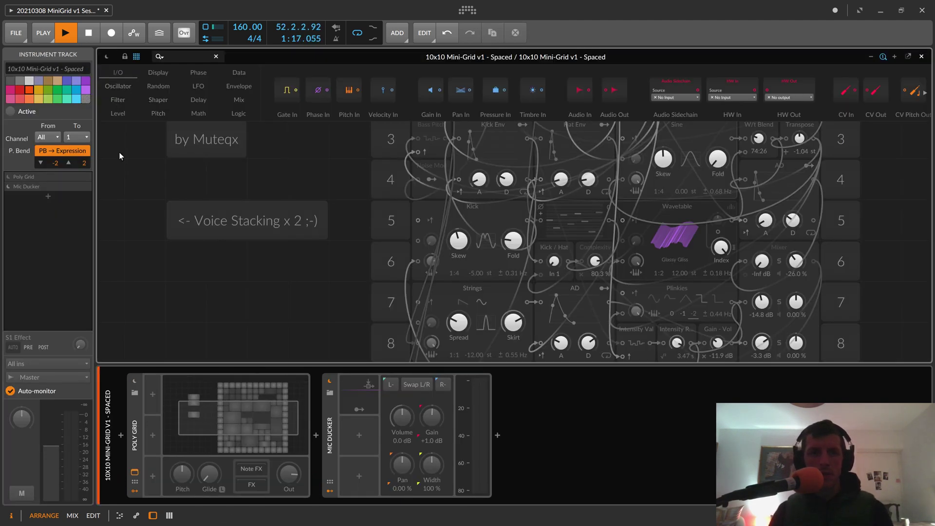
click(153, 512)
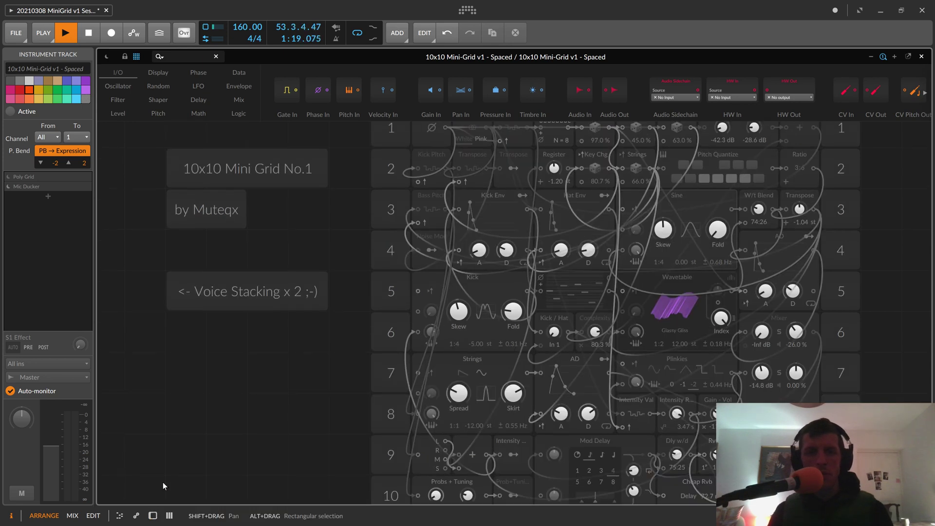
drag(328, 368, 276, 361)
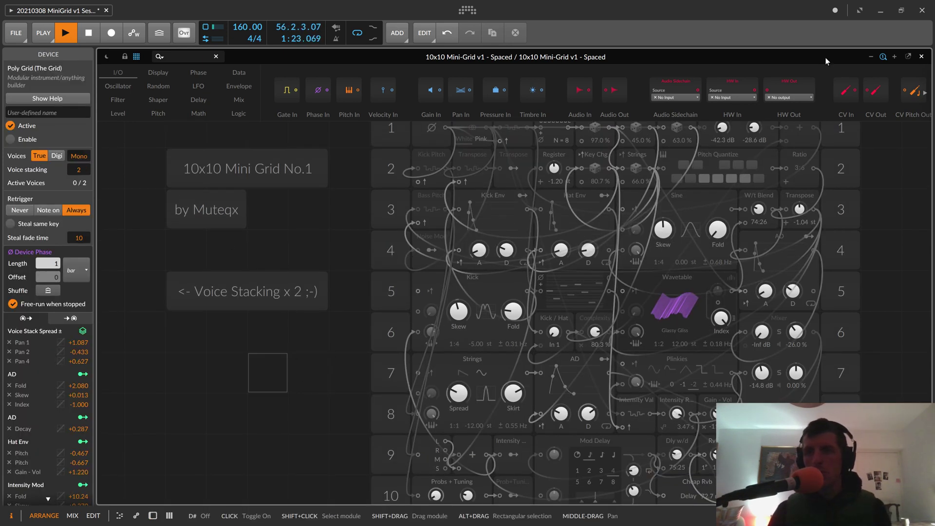
click(872, 56)
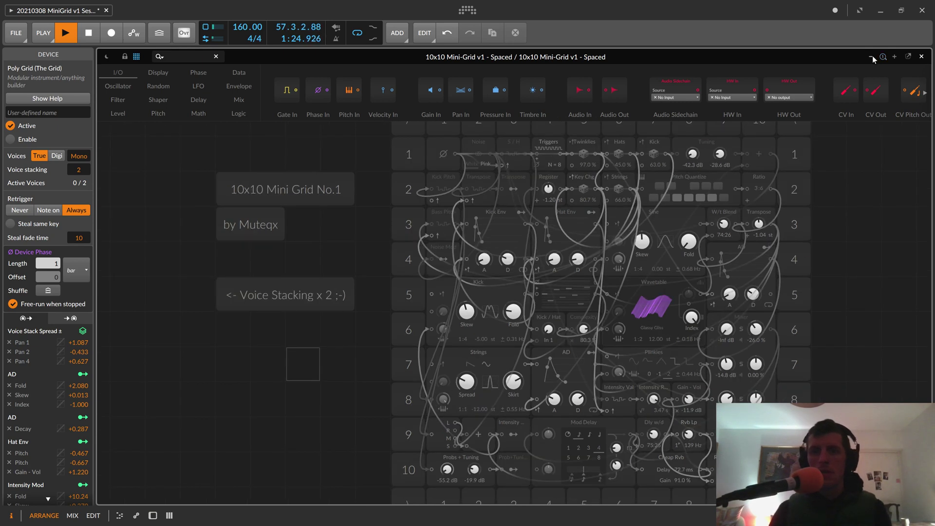
click(871, 56)
drag(790, 222, 703, 209)
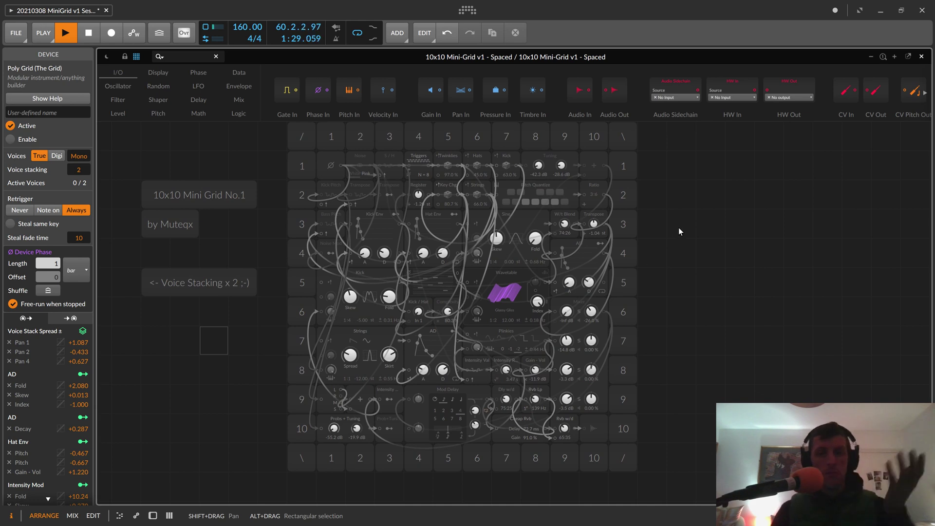
click(909, 57)
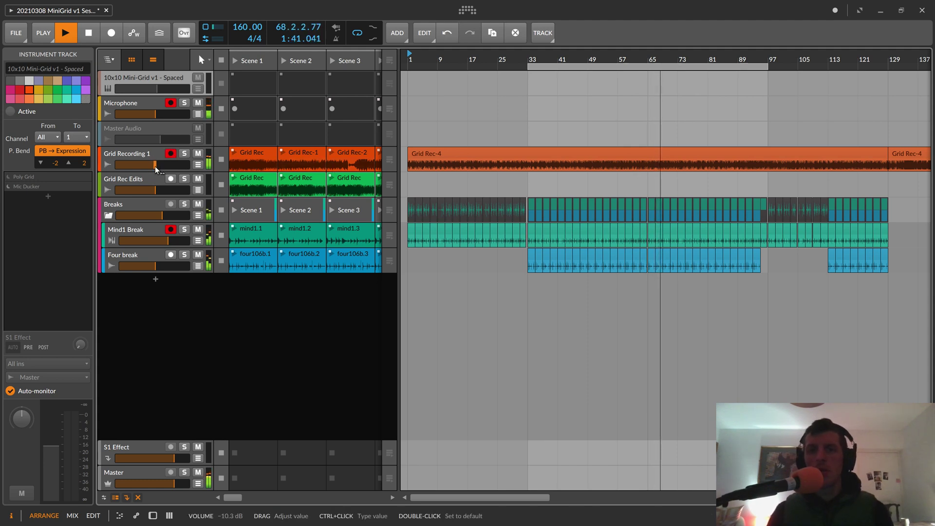
Lower the volume of the Grid Recording 1 track slightly.
drag(159, 162, 151, 165)
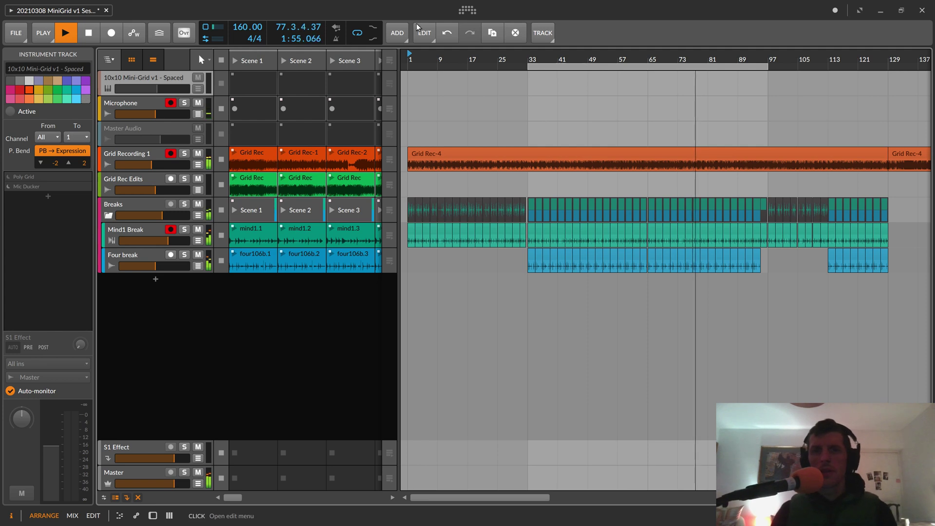
Open the recent project "20210127 New Olds DnB + Ambient + Remix v4" alongside the current one.
click(467, 10)
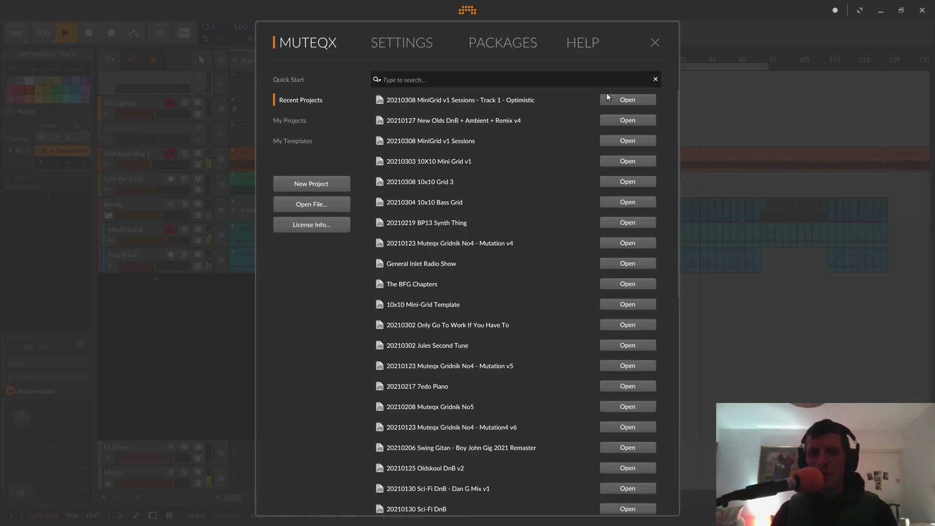
click(616, 121)
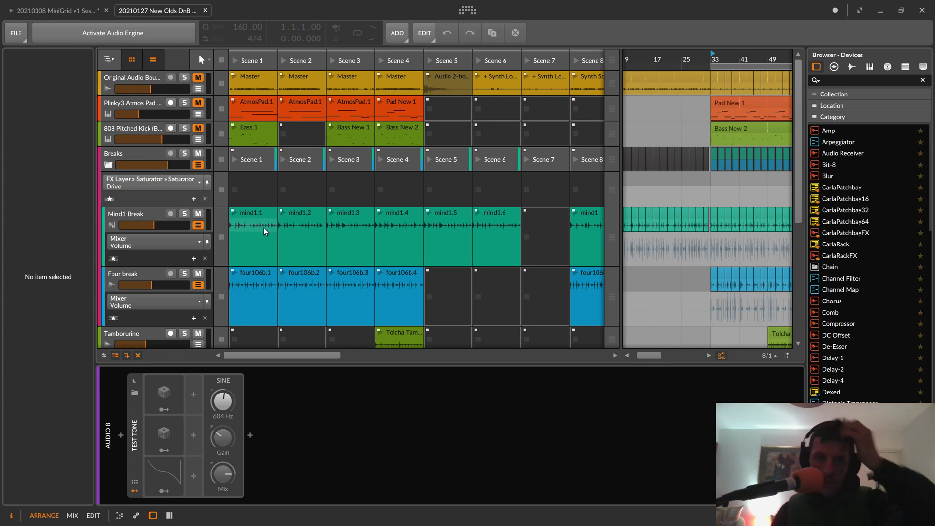
Copy the Breaks group track from the New Olds DnB project.
scroll(172, 196, down, 3)
scroll(171, 196, up, 2)
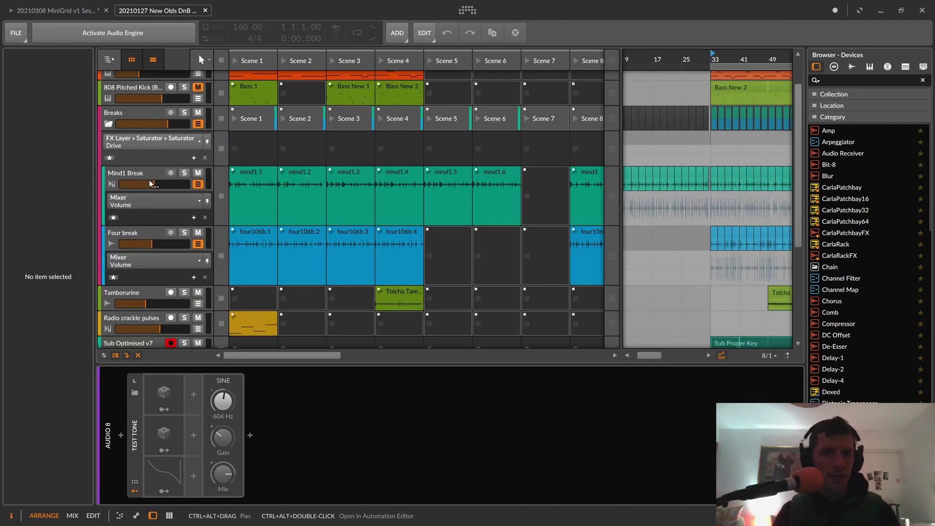
click(118, 113)
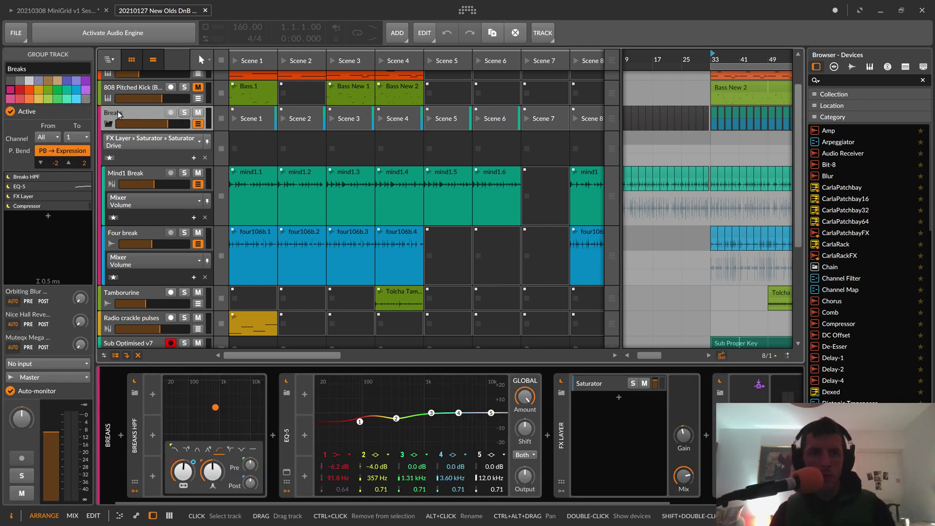
right_click(118, 113)
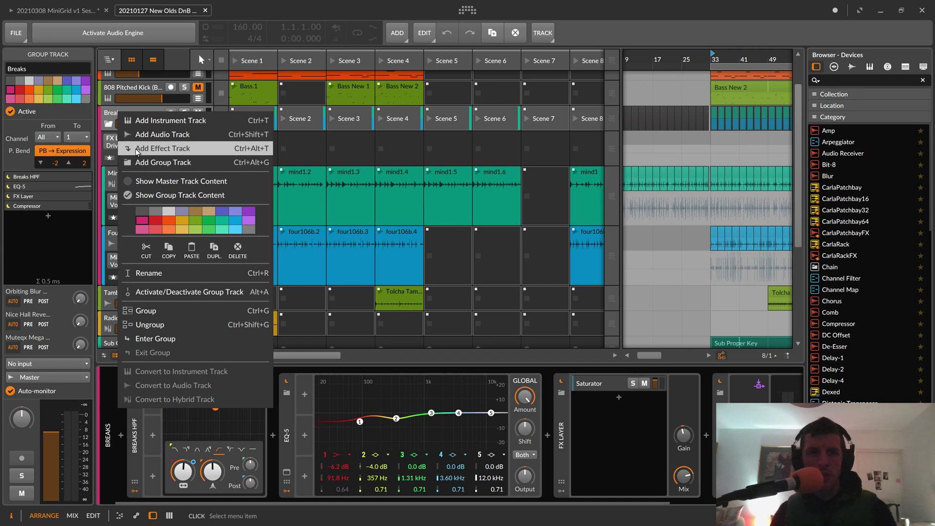
click(108, 115)
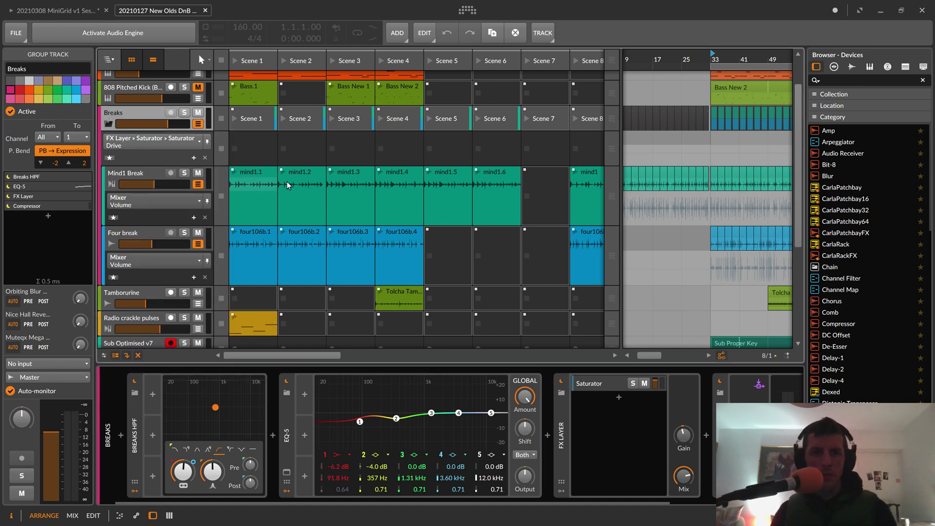
right_click(126, 112)
click(181, 256)
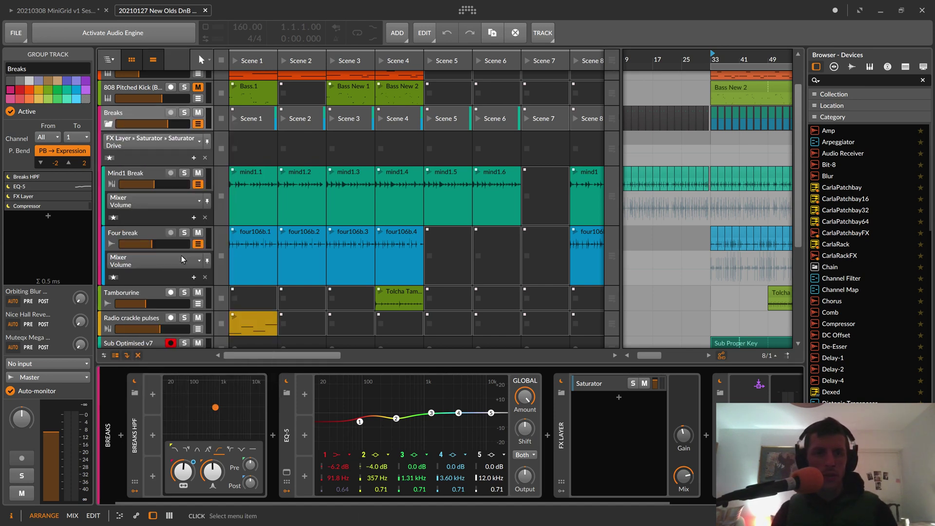
Return to the 20210308 MiniGrid v1 Sessions project and paste the copied Breaks group into its track list.
click(60, 12)
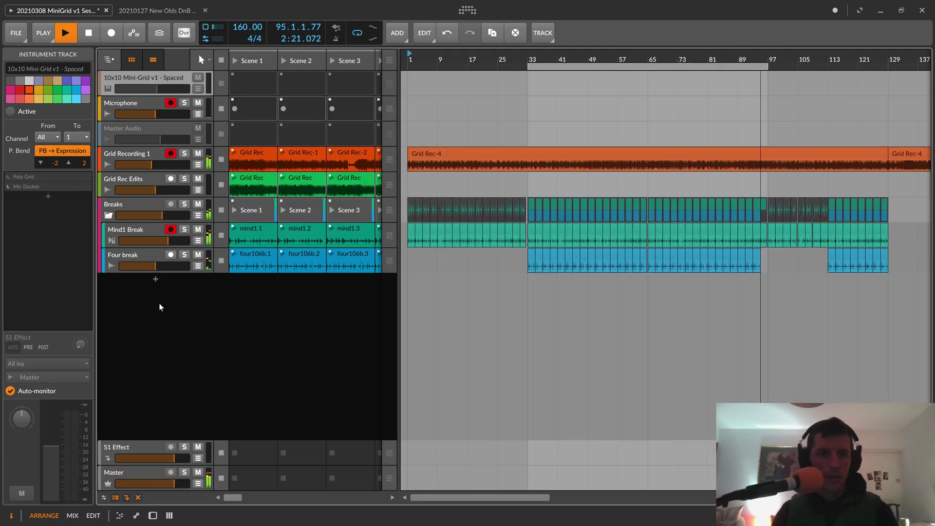
right_click(142, 287)
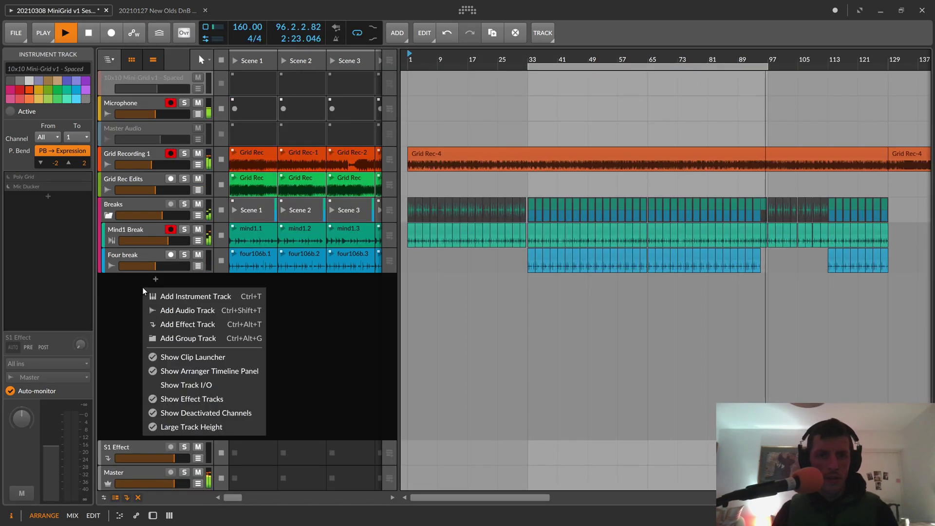
click(125, 291)
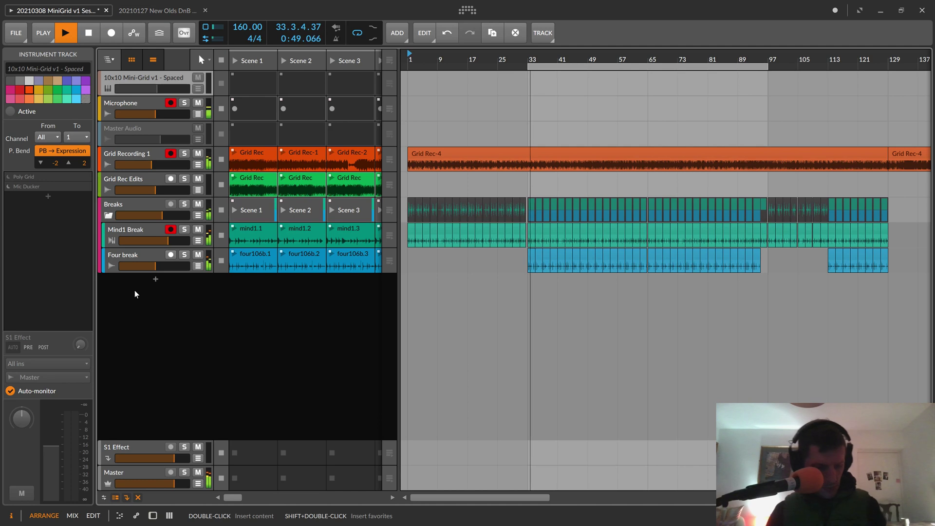
key(ctrl+v)
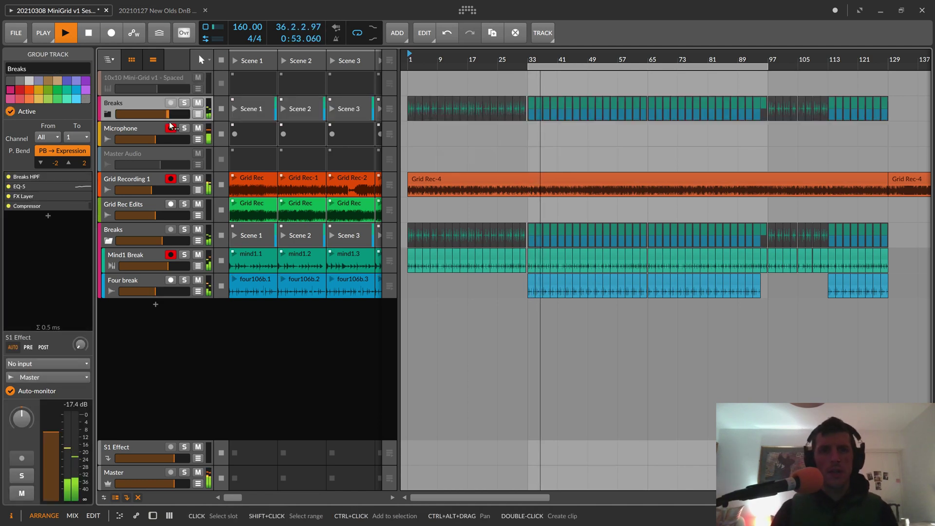
Unfold the pasted Breaks group and select its Mind1 Break track.
click(108, 114)
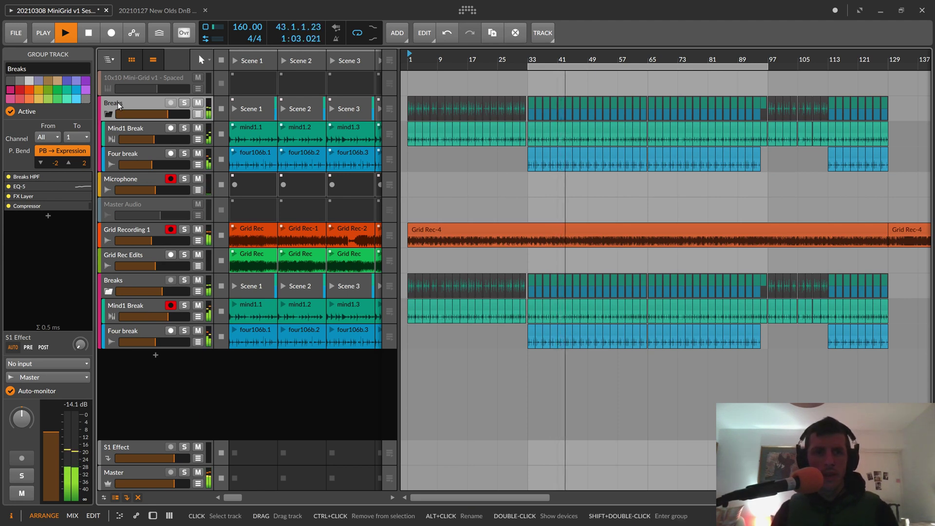
click(120, 129)
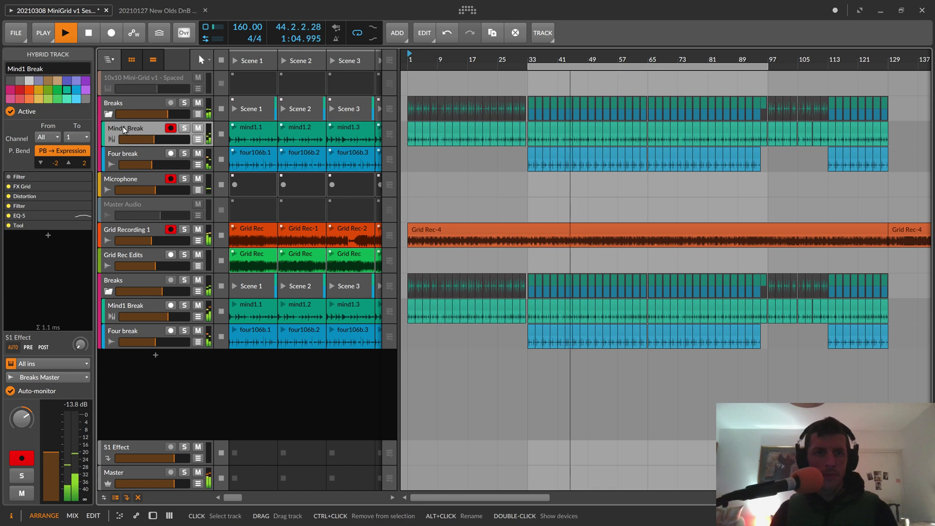
Show the device chain and delete the upper Breaks group, the one directly above the Microphone track, keeping the lower Breaks group.
key(d)
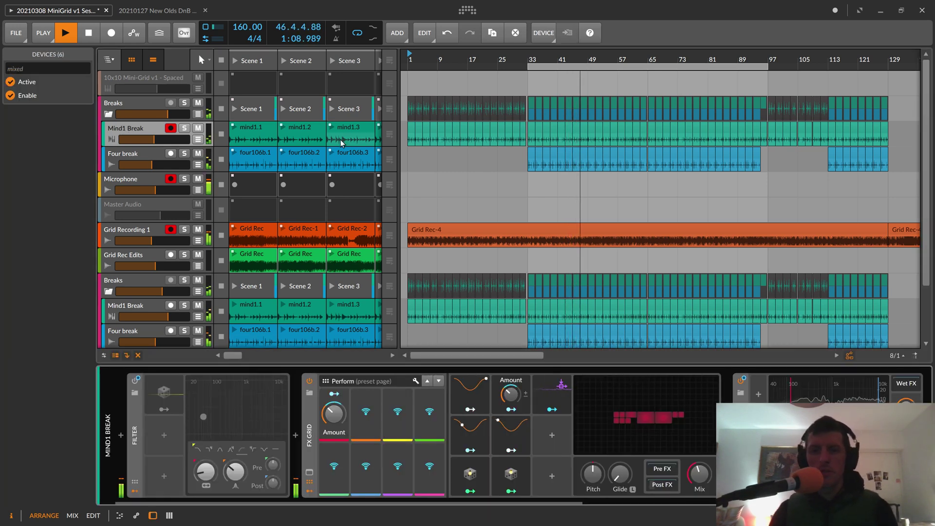
click(125, 103)
right_click(124, 103)
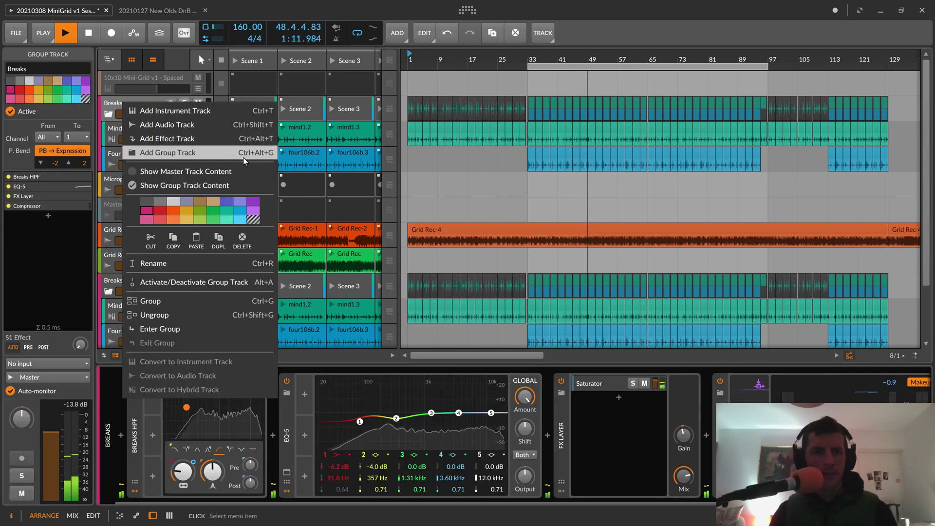
click(248, 243)
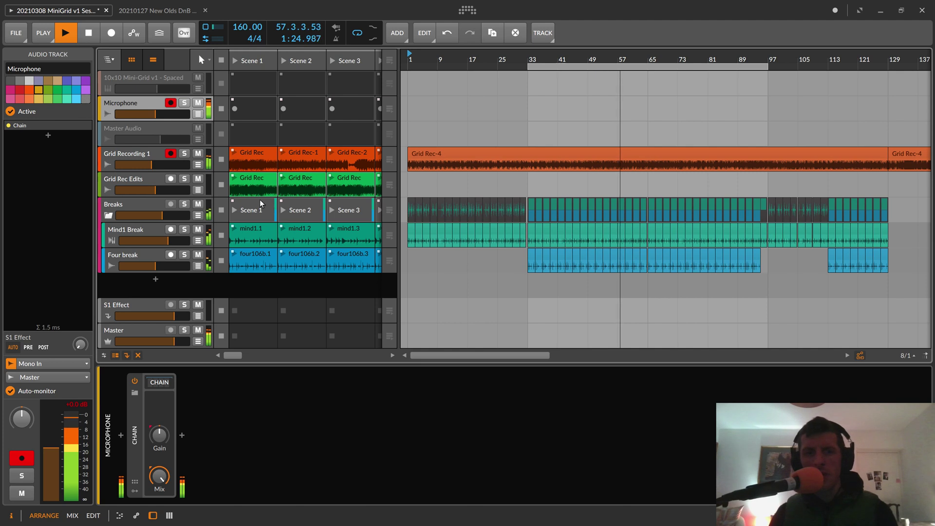
click(461, 145)
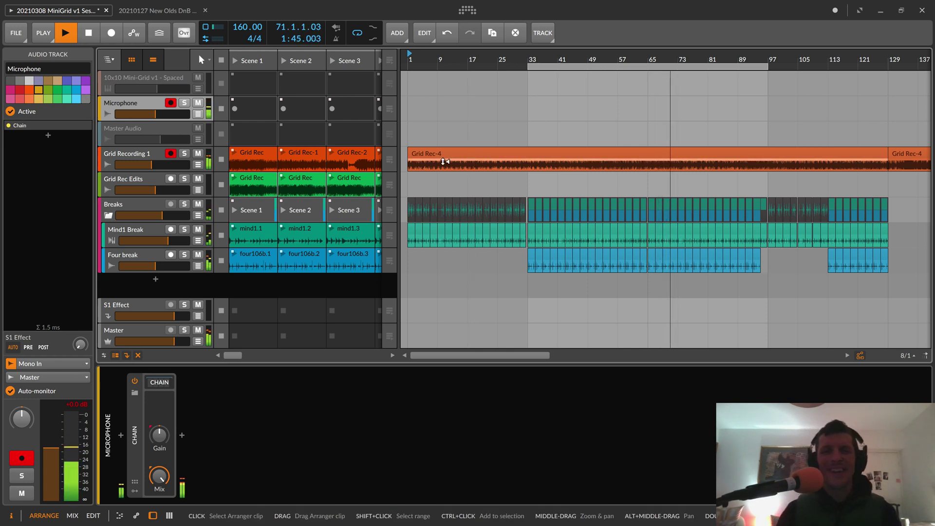
click(121, 152)
click(125, 432)
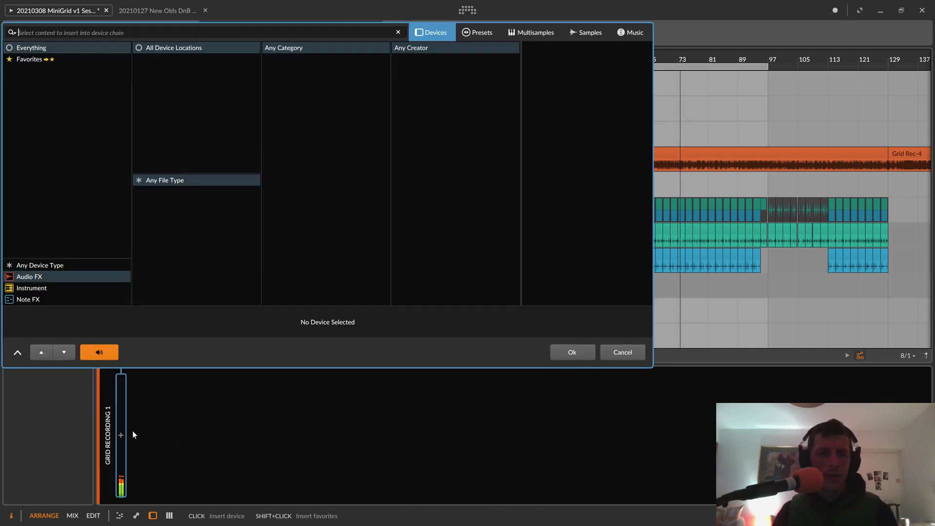
click(623, 351)
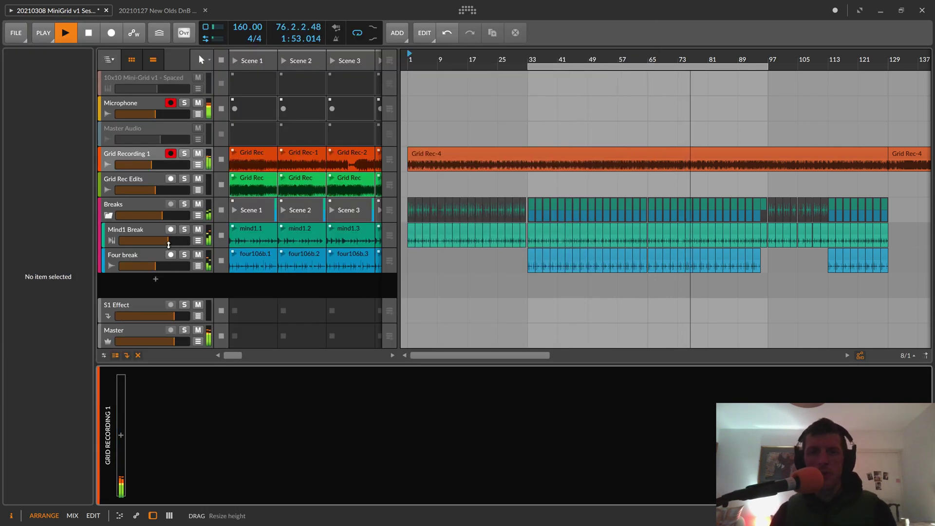
Solo the Microphone and Grid Recording 1 tracks and examine the full length of the Grid Rec-4 recording in the arrangement.
click(183, 154)
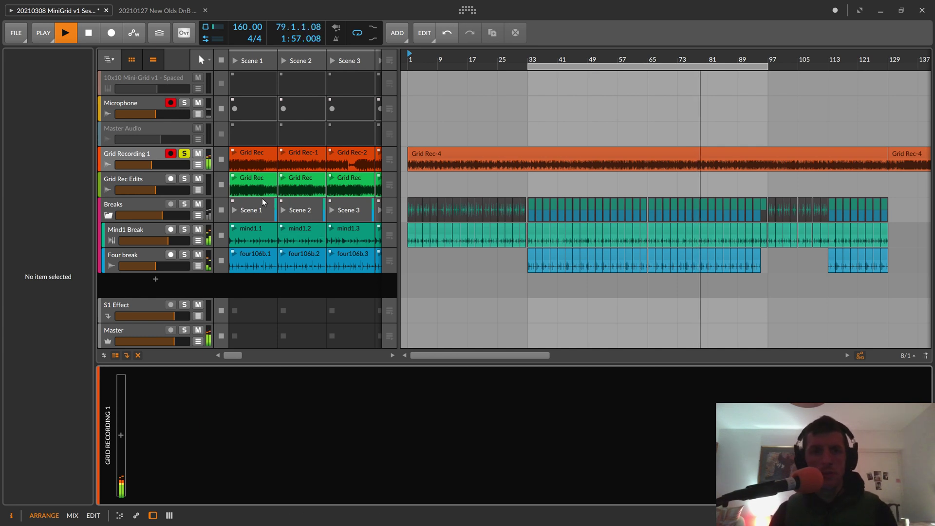
click(184, 154)
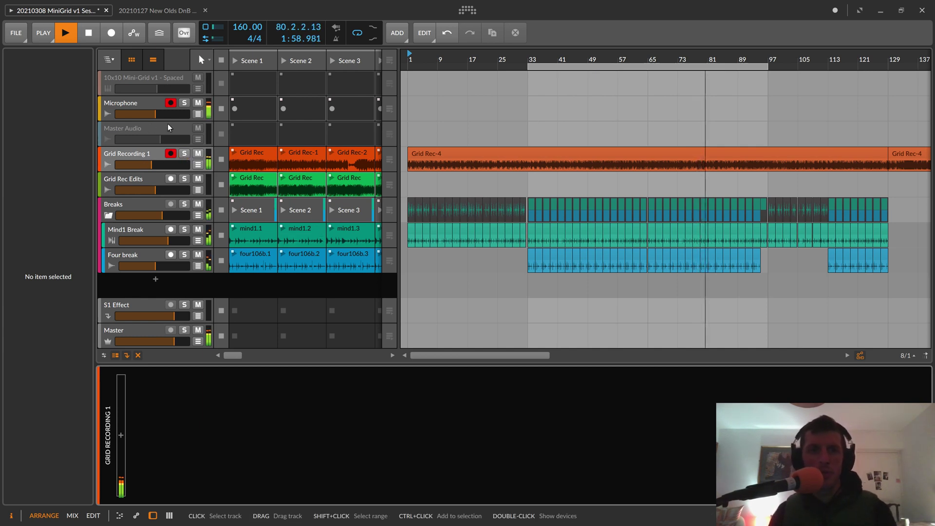
click(182, 104)
click(184, 155)
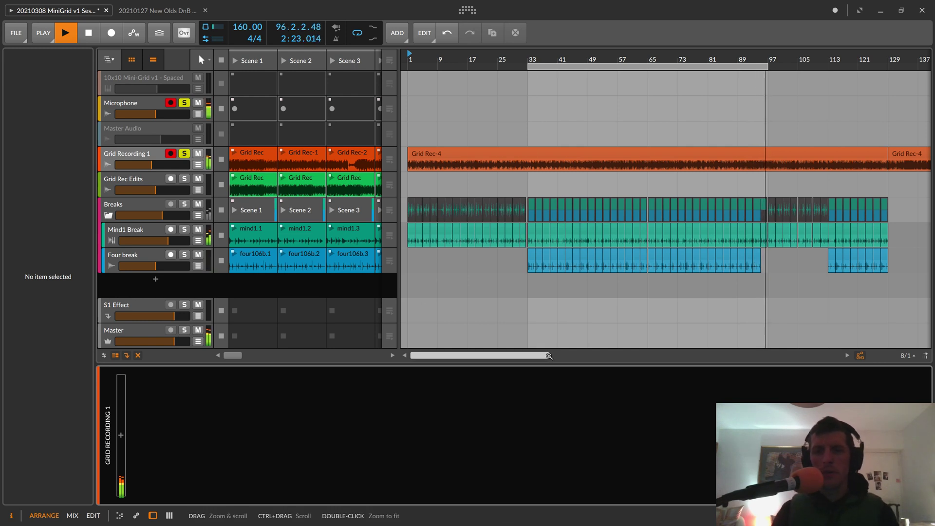
drag(549, 358, 796, 362)
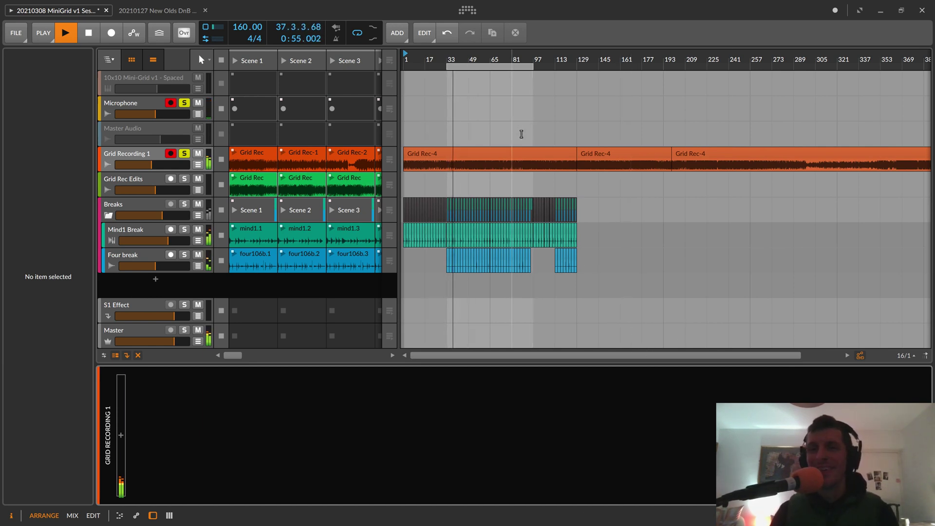
drag(619, 357, 611, 390)
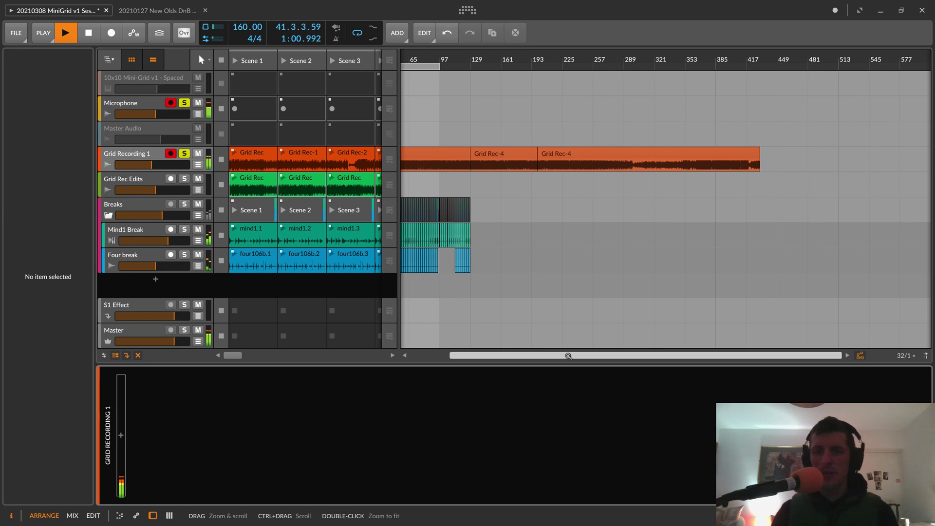
drag(569, 357, 629, 356)
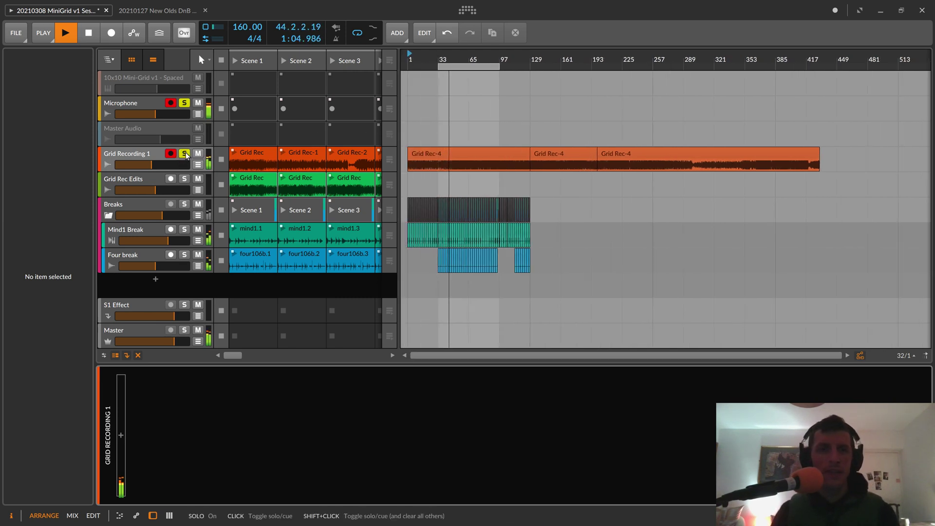
Clear the solos on Microphone and Grid Recording 1, and look over the arrangement and the launcher clips up to Scene 6.
click(186, 104)
click(186, 157)
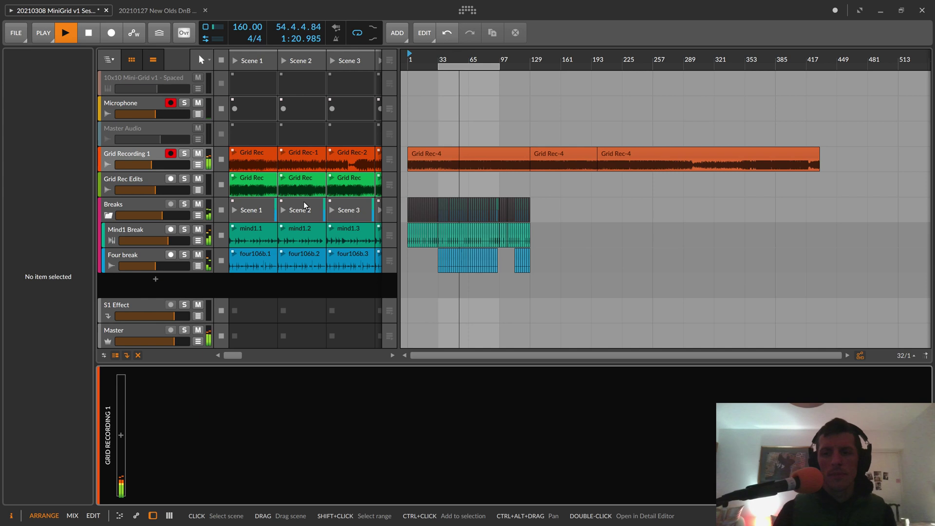
drag(488, 355, 468, 390)
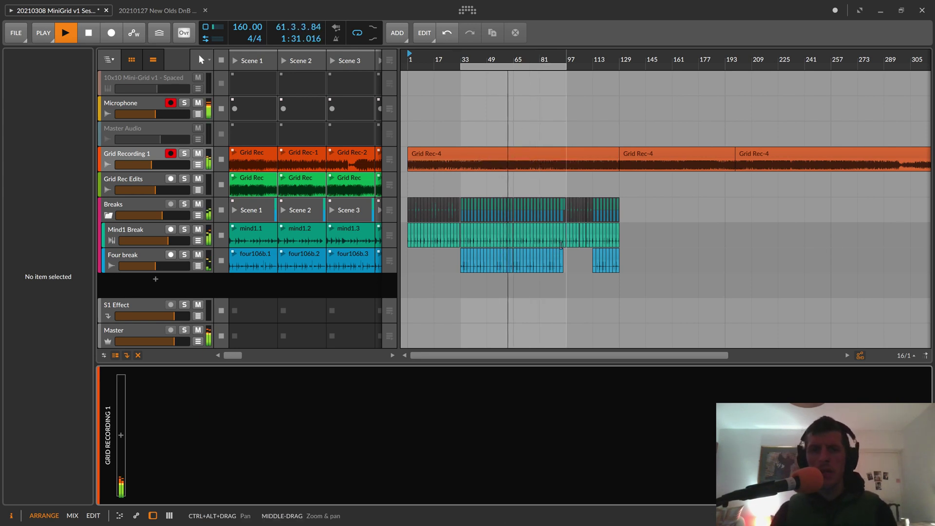
drag(570, 355, 627, 345)
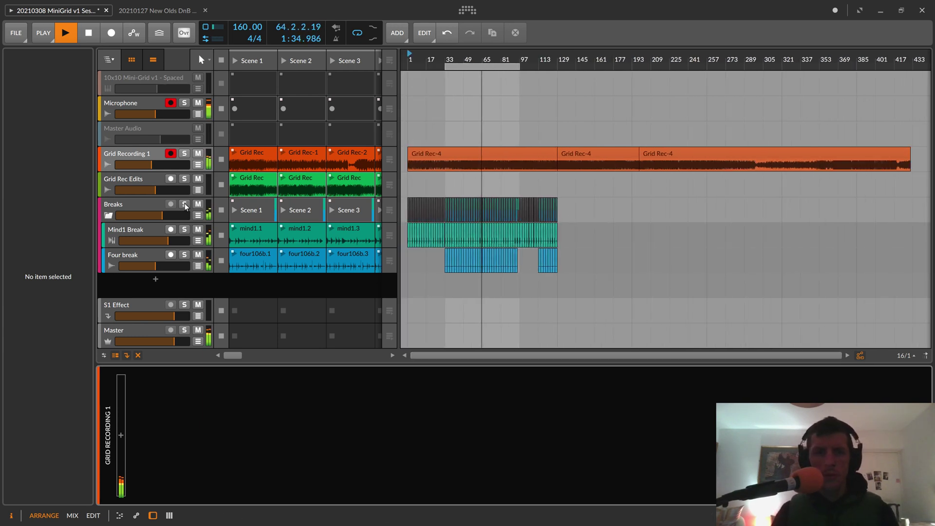
drag(238, 357, 257, 355)
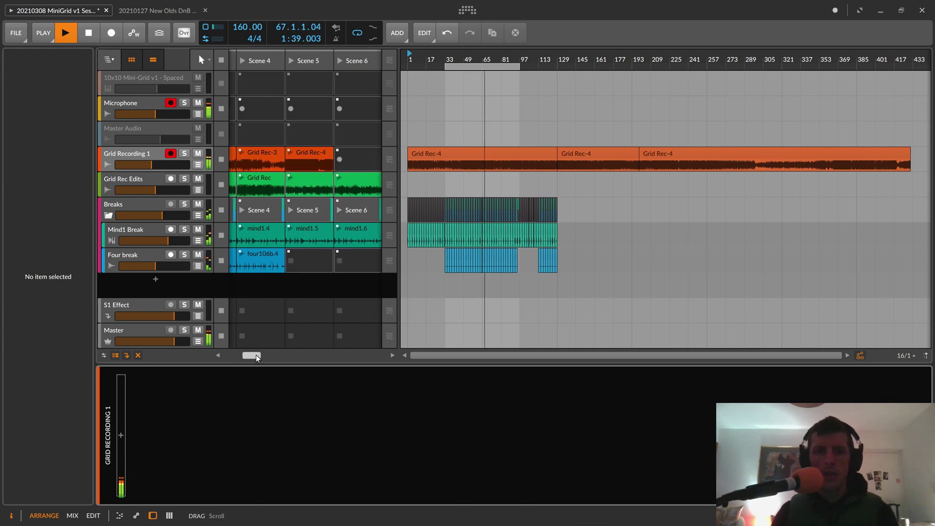
drag(251, 355, 233, 356)
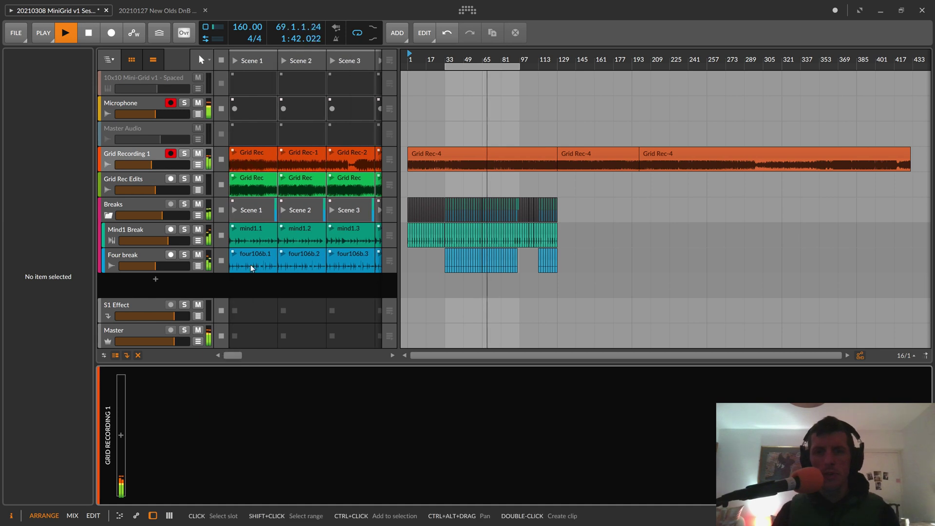
Launch the Scene 1 clip of Grid Rec Edits, stop playback of Grid Recording 1, and slightly lower the Grid Rec Edits volume.
click(234, 177)
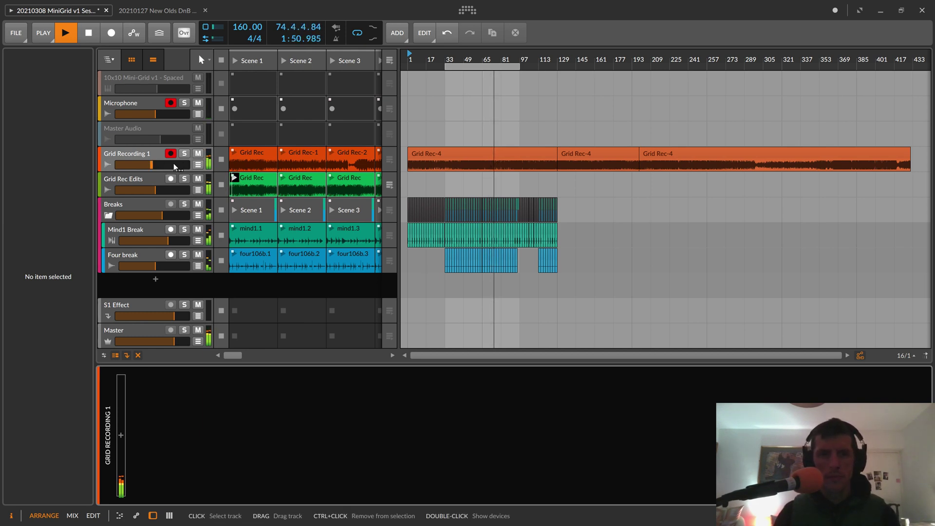
click(222, 161)
drag(155, 190, 149, 190)
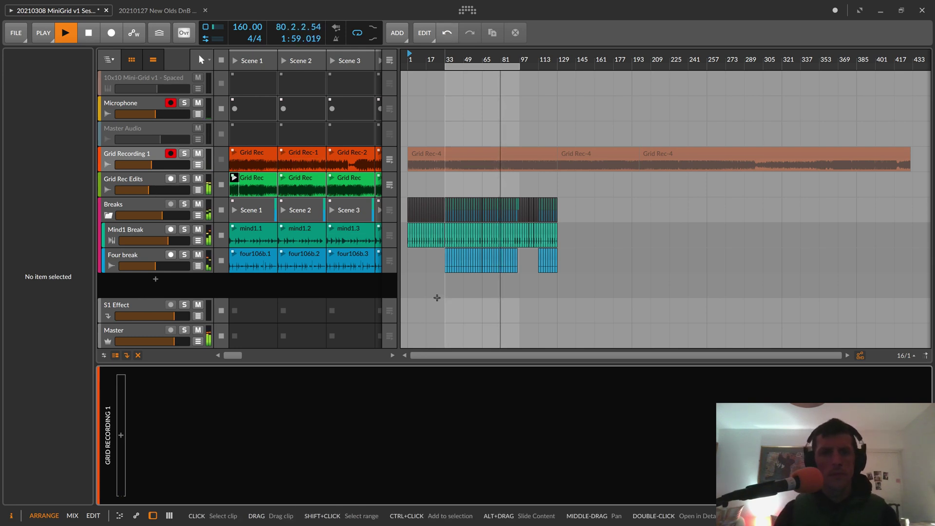
drag(145, 193, 152, 193)
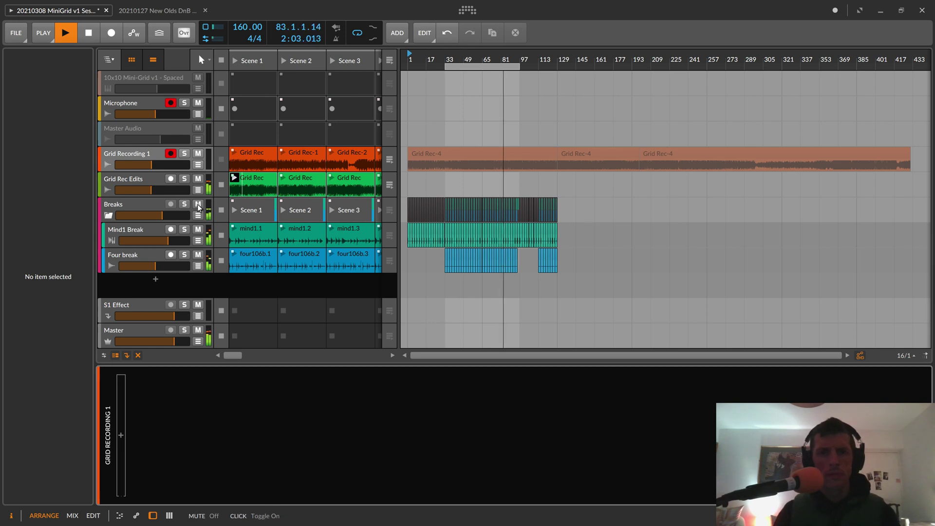
Hide the arranger timeline to look over all the Grid Rec Edits clips across the scenes, and show the timeline again.
drag(508, 356, 513, 336)
double_click(540, 353)
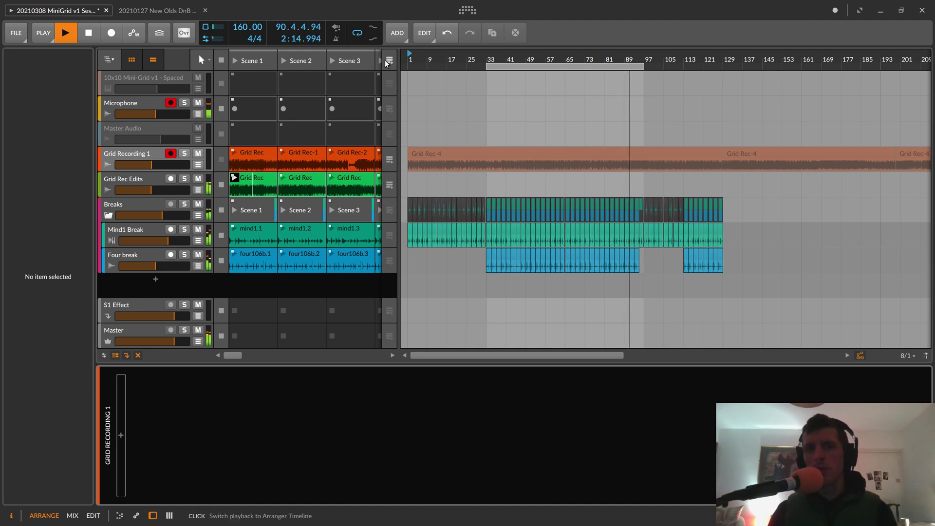
click(156, 60)
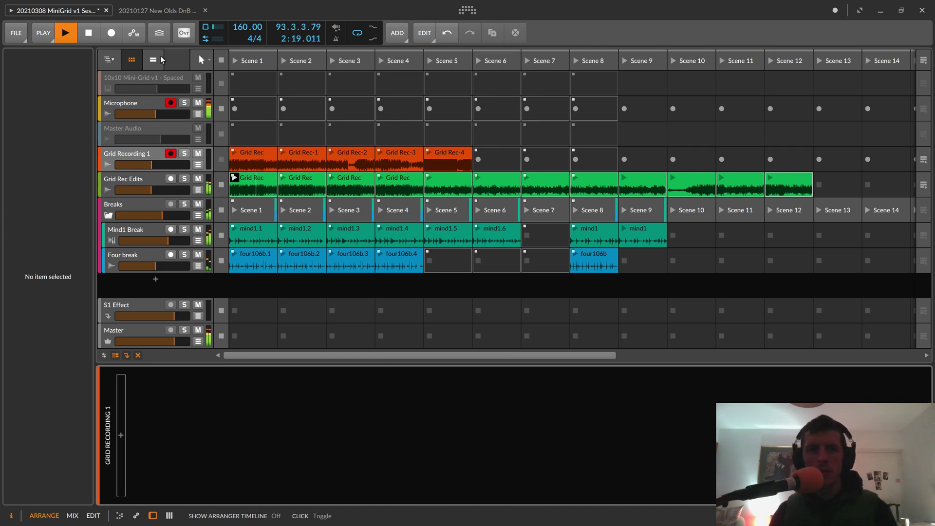
click(156, 58)
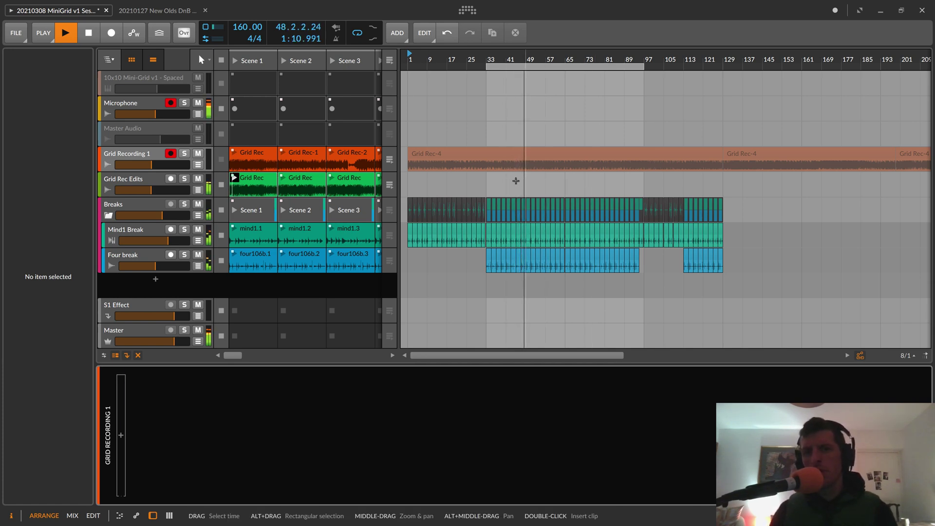
Audition the Grid Rec Edits clips in Scenes 2, 4 and 5 against the breaks.
click(283, 179)
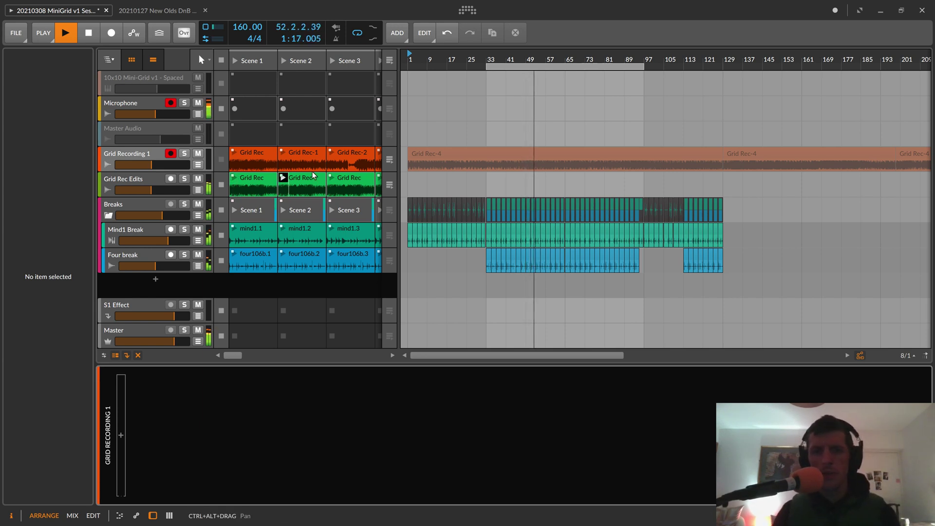
drag(233, 354, 249, 355)
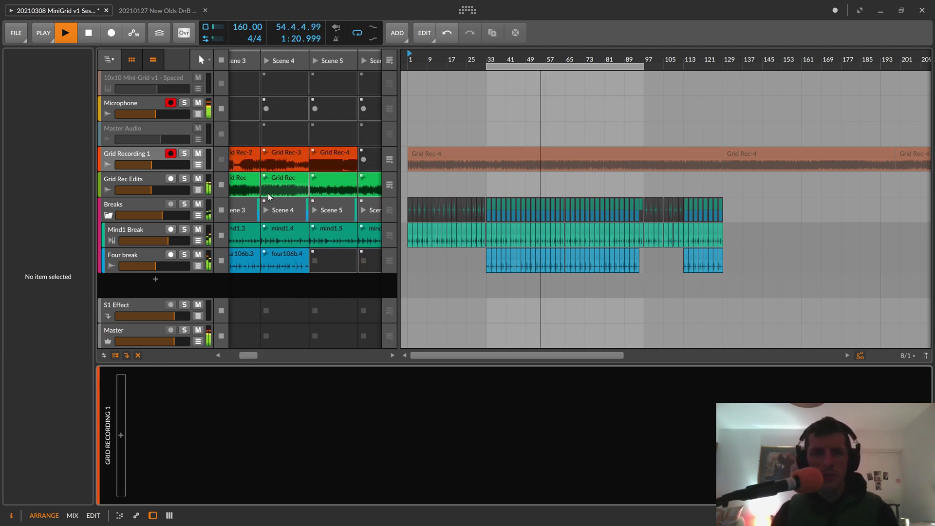
click(267, 177)
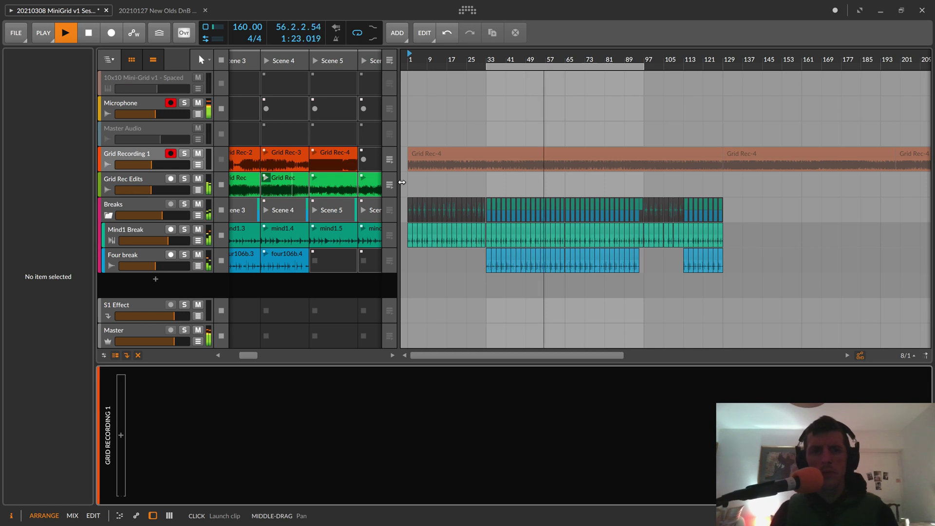
click(314, 177)
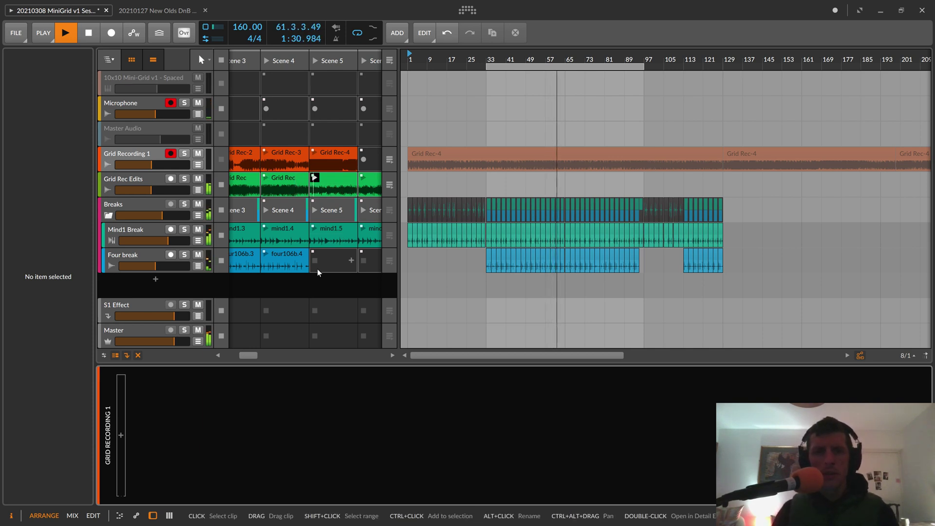
Solo the Grid Rec Edits and Microphone tracks and launch the Grid Rec Edits clips in Scenes 6, 7 and 8 one after another.
click(185, 180)
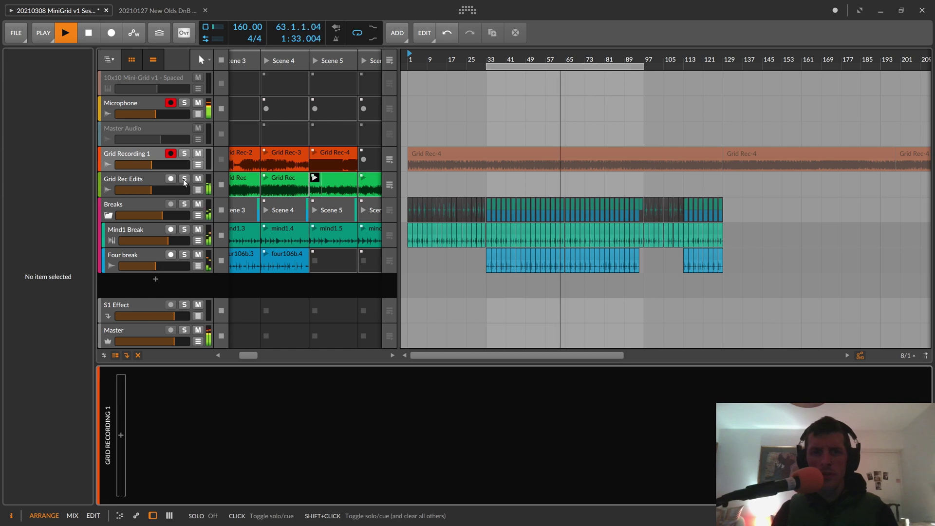
click(184, 103)
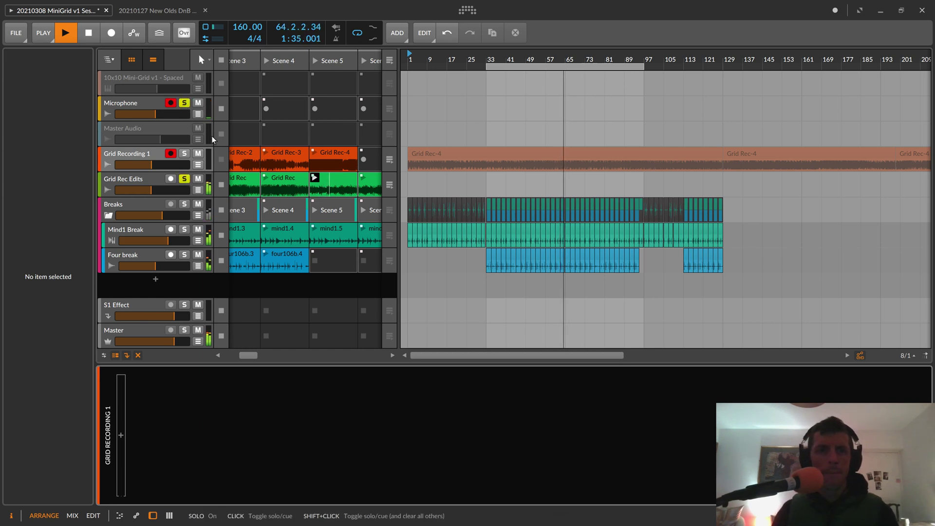
drag(248, 355, 256, 355)
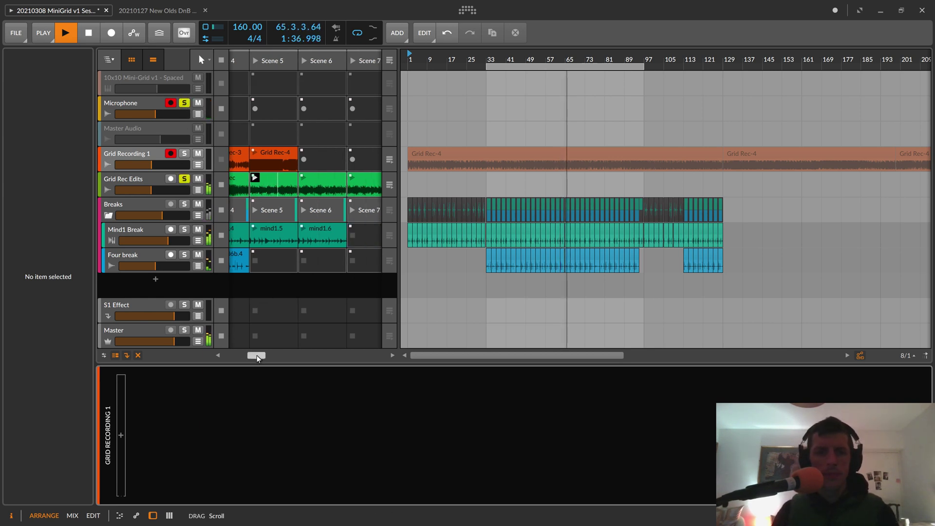
click(304, 177)
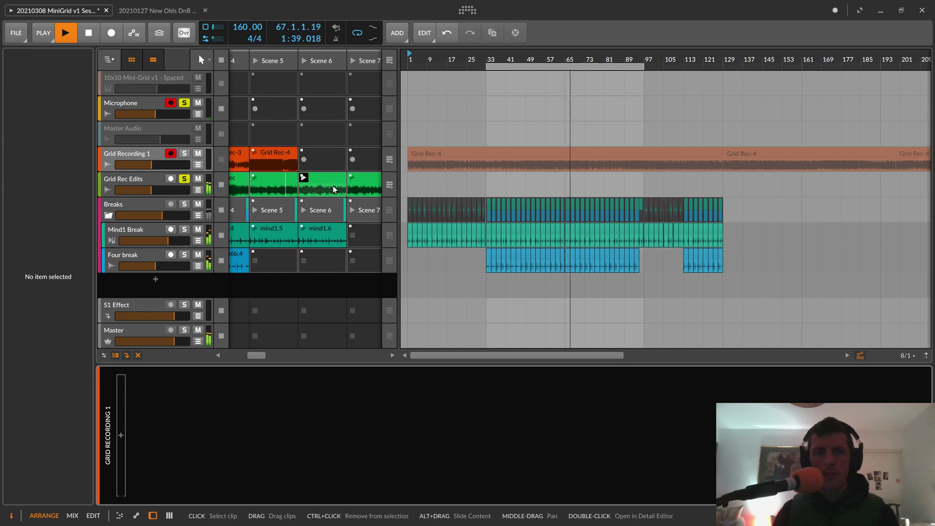
drag(261, 354, 270, 355)
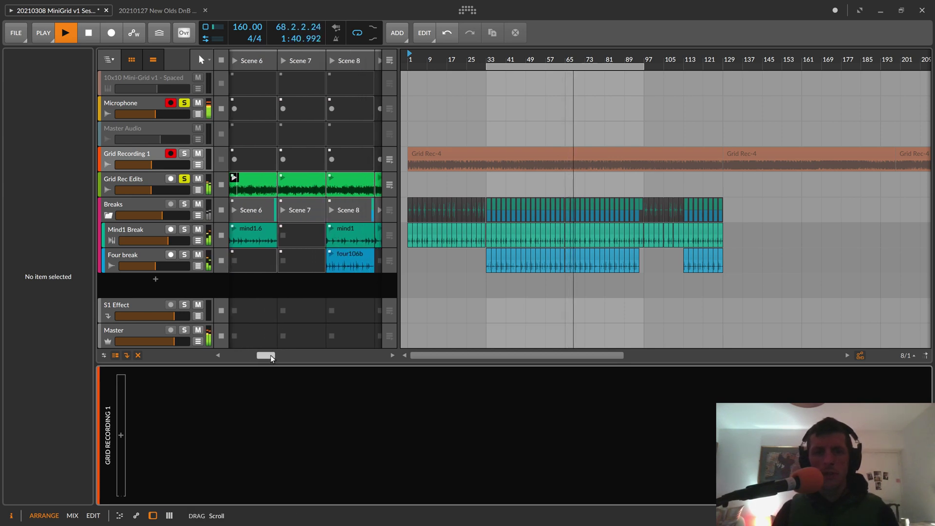
click(282, 178)
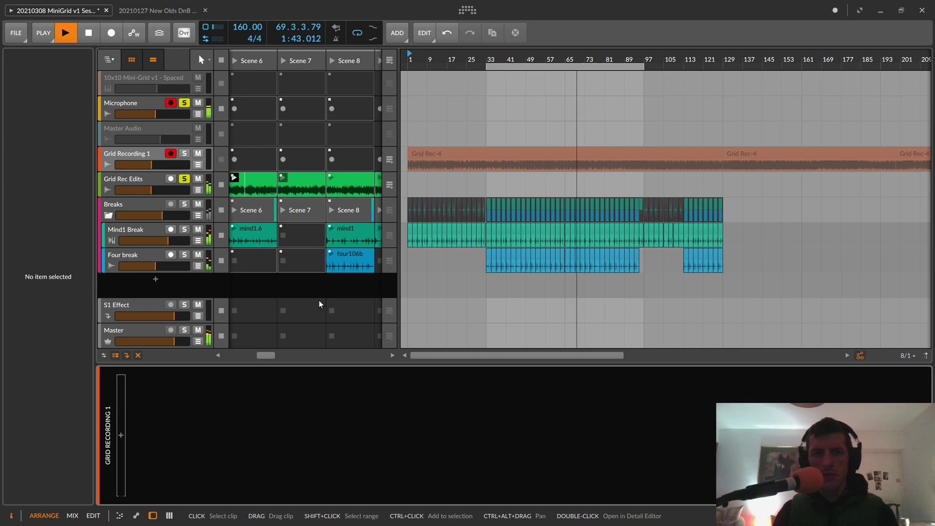
drag(272, 355, 284, 359)
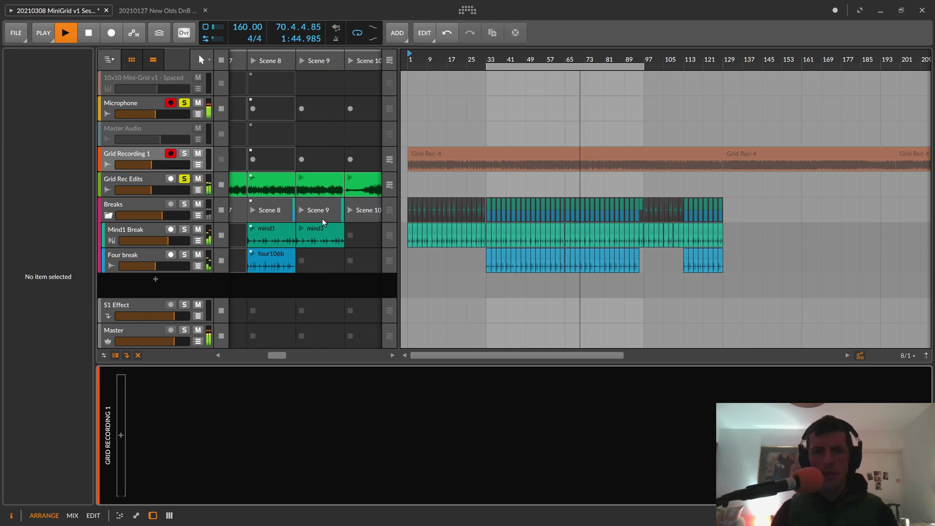
click(253, 177)
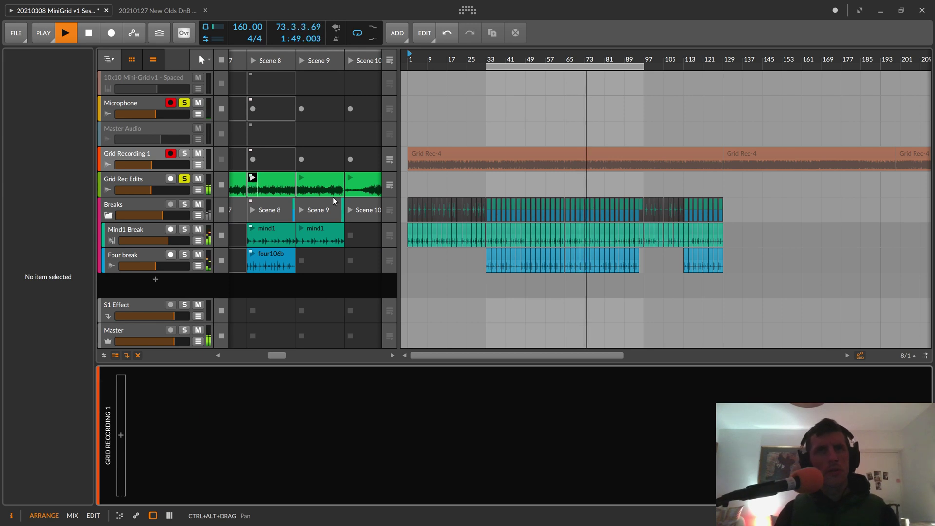
Audition the Grid Rec Edits clips in Scenes 9, 10 and 11 one after another.
click(302, 176)
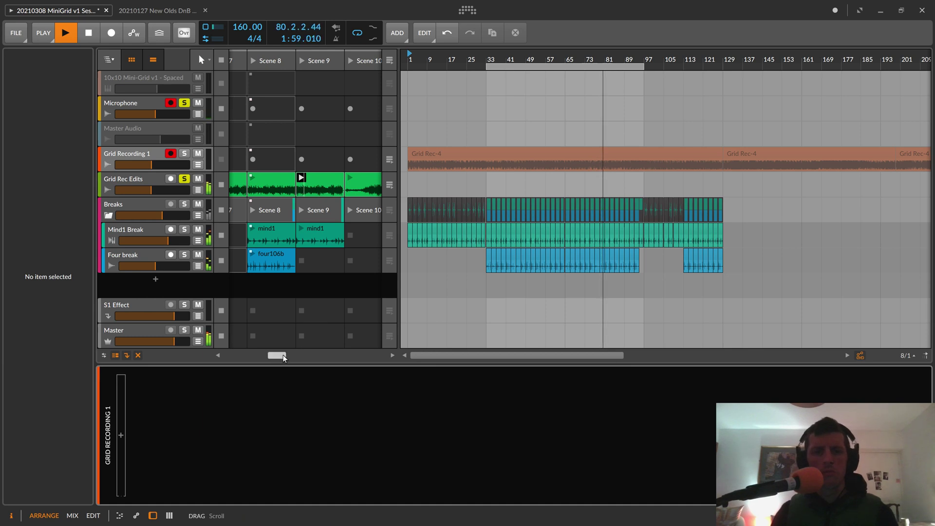
drag(277, 355, 282, 356)
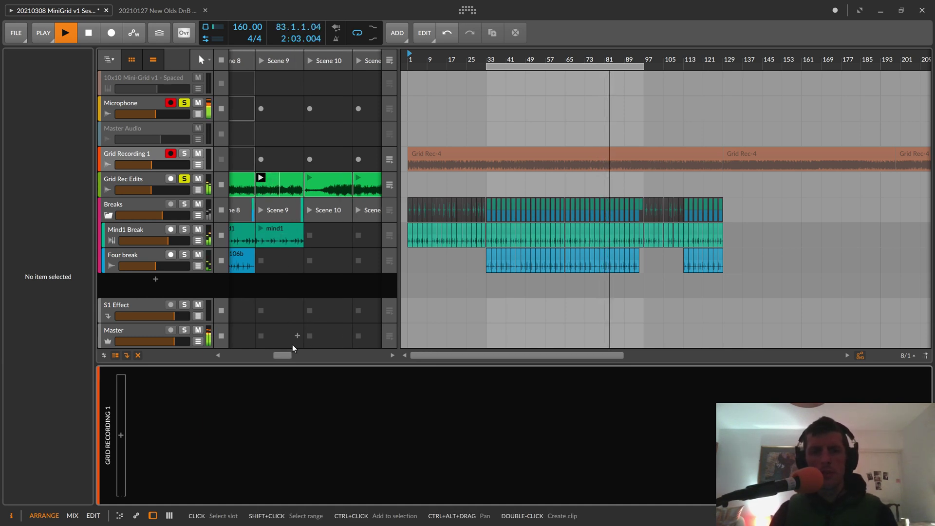
drag(282, 355, 272, 355)
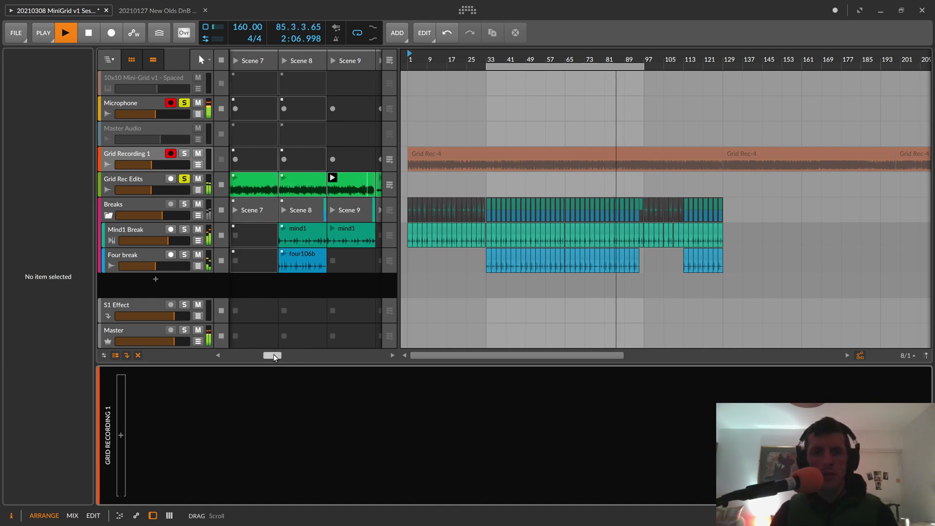
drag(274, 355, 286, 355)
click(290, 178)
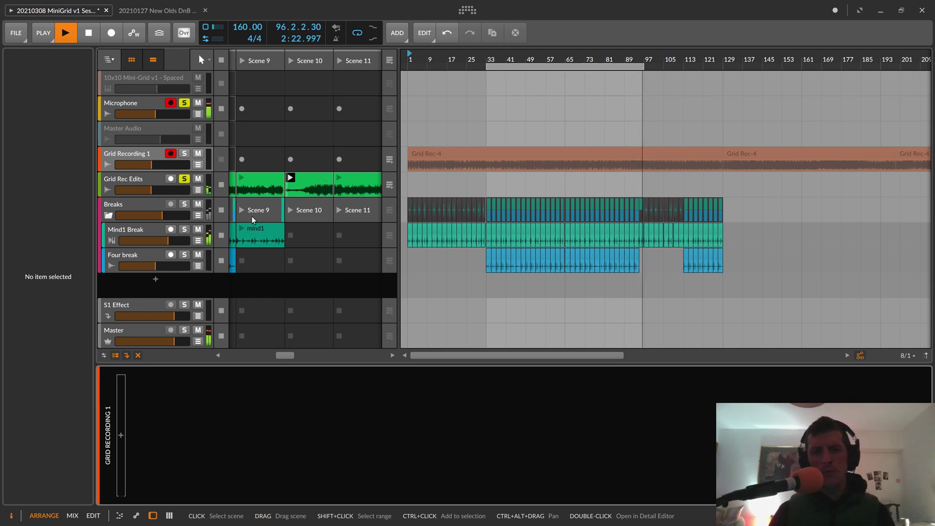
click(341, 178)
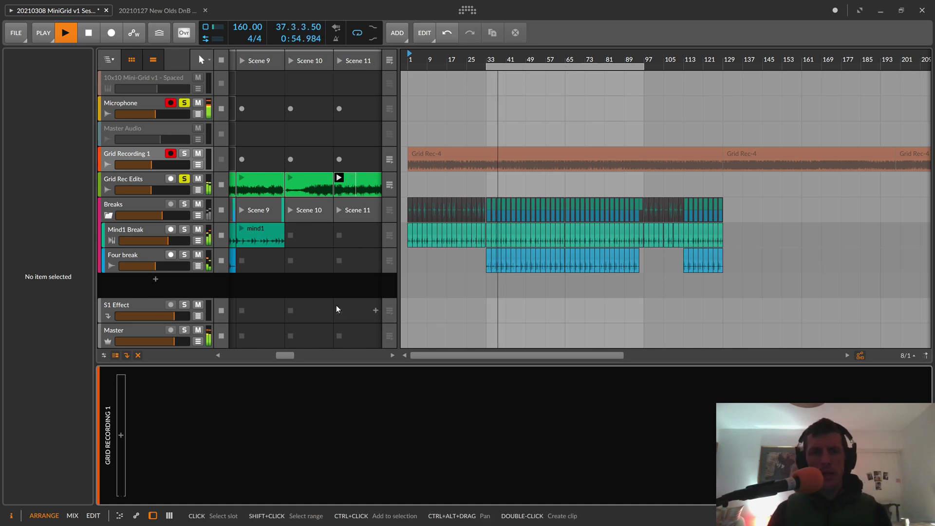
Return Grid Recording 1 to arranger playback and unsolo the Grid Rec Edits and Microphone tracks.
drag(293, 354, 295, 354)
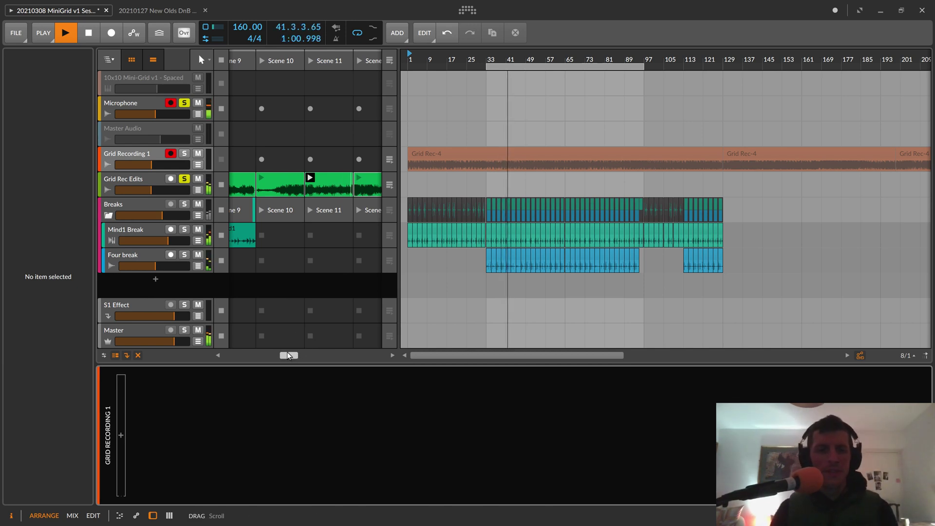
drag(287, 355, 302, 356)
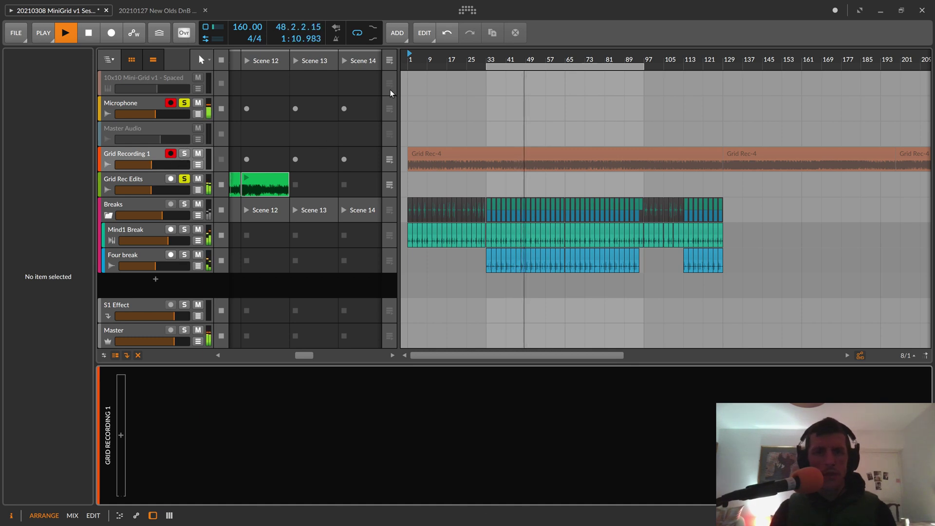
click(389, 159)
click(183, 178)
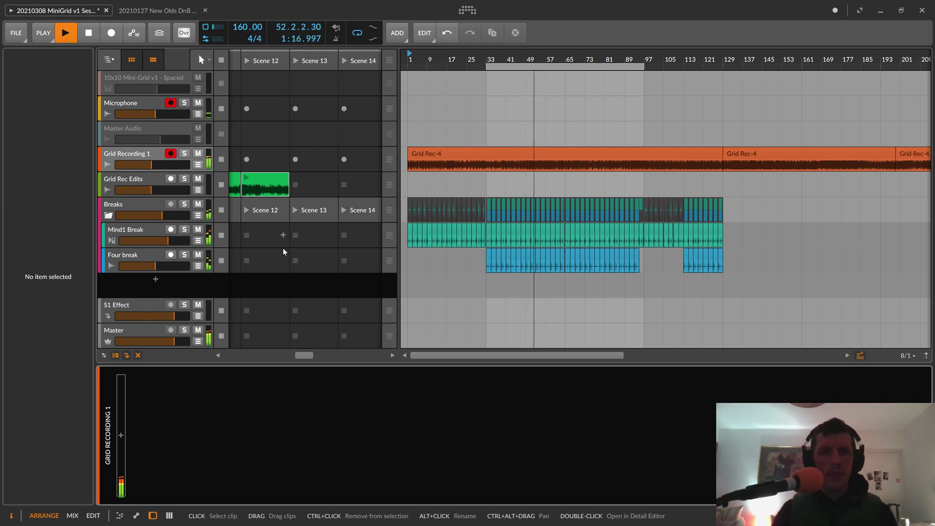
Widen the clip launcher and hide the device panel to make more room for the scenes.
drag(303, 355, 230, 356)
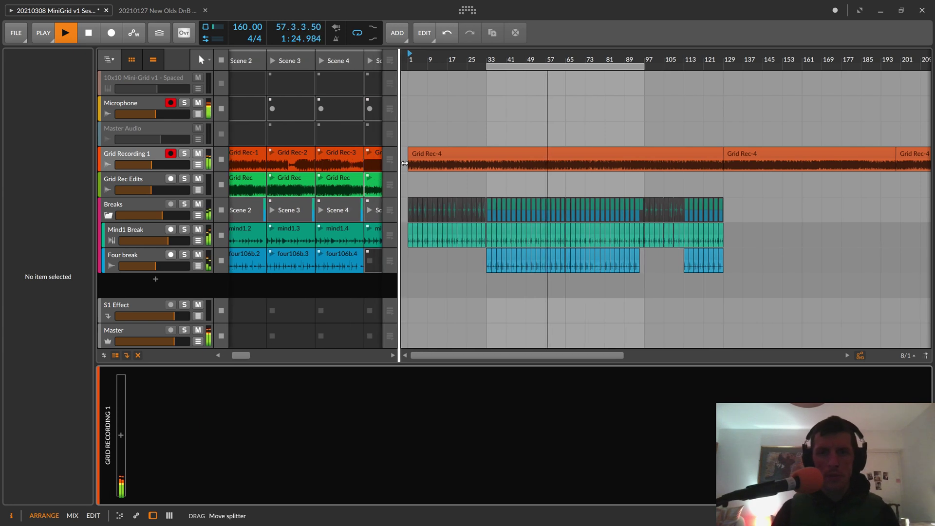
drag(398, 205, 492, 190)
drag(271, 356, 286, 356)
click(153, 516)
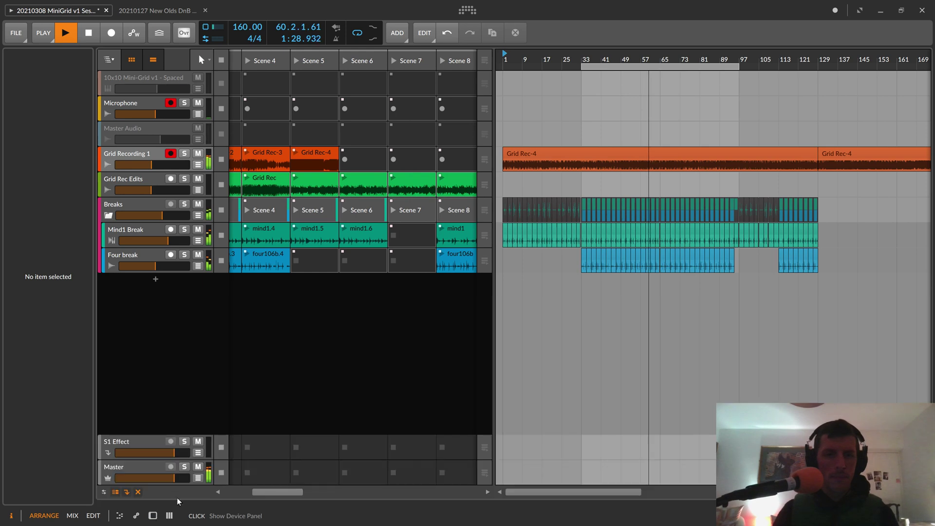
drag(288, 499, 322, 497)
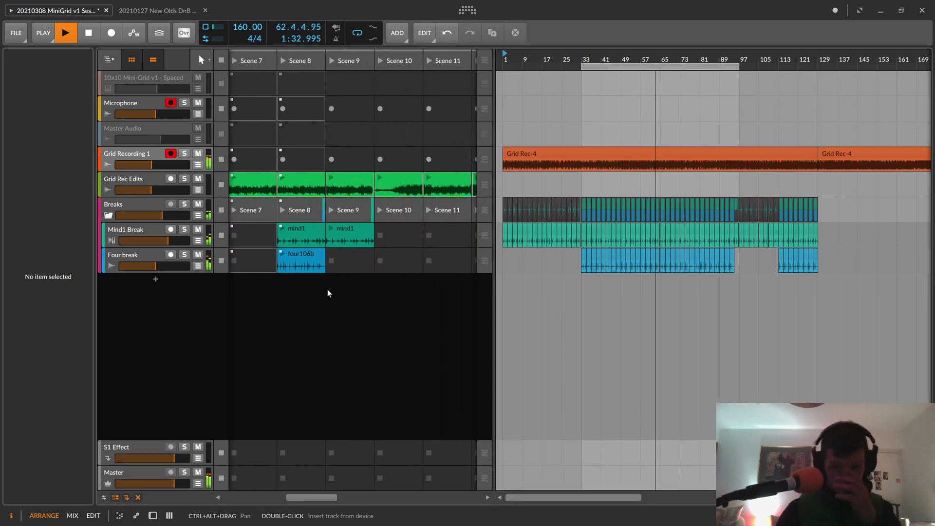
Launch the Scene 8 clip of Grid Rec Edits, try copying all the track's clips into the arrangement from bar 33, and undo the copy.
click(291, 179)
drag(290, 180, 577, 187)
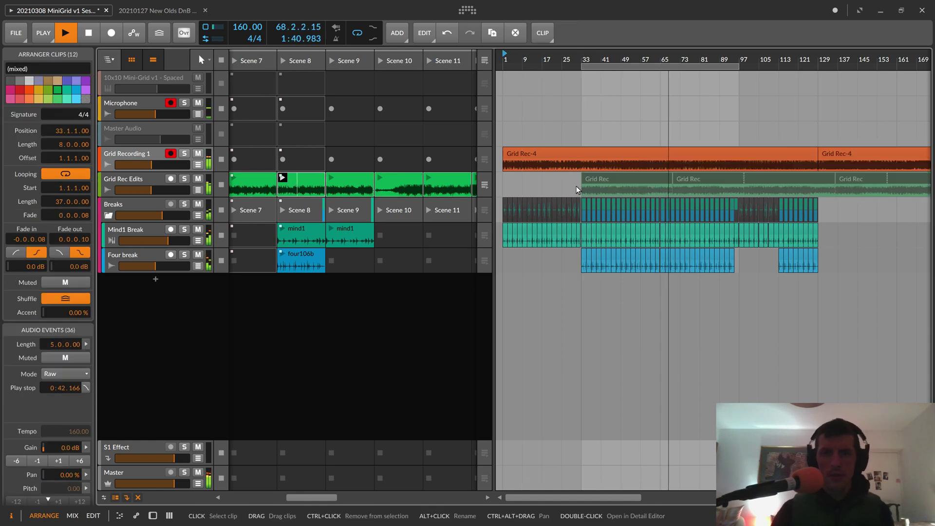
key(ctrl+z)
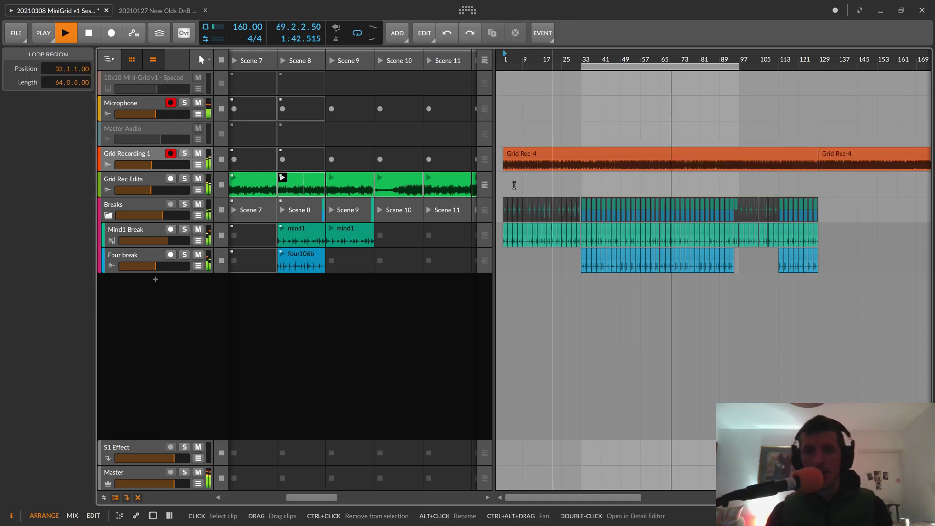
Copy only the Scene 8 clip of Grid Rec Edits into the arrangement at bar 65.
click(307, 175)
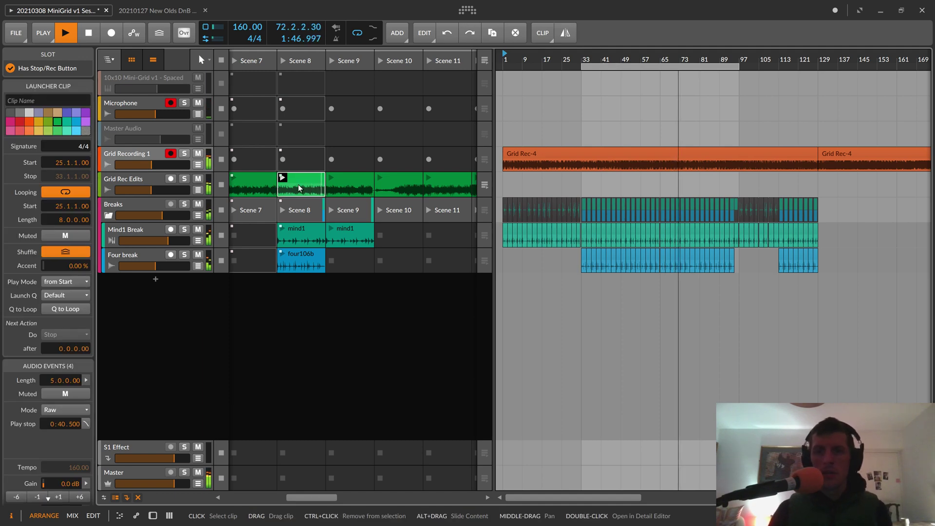
drag(299, 184, 730, 179)
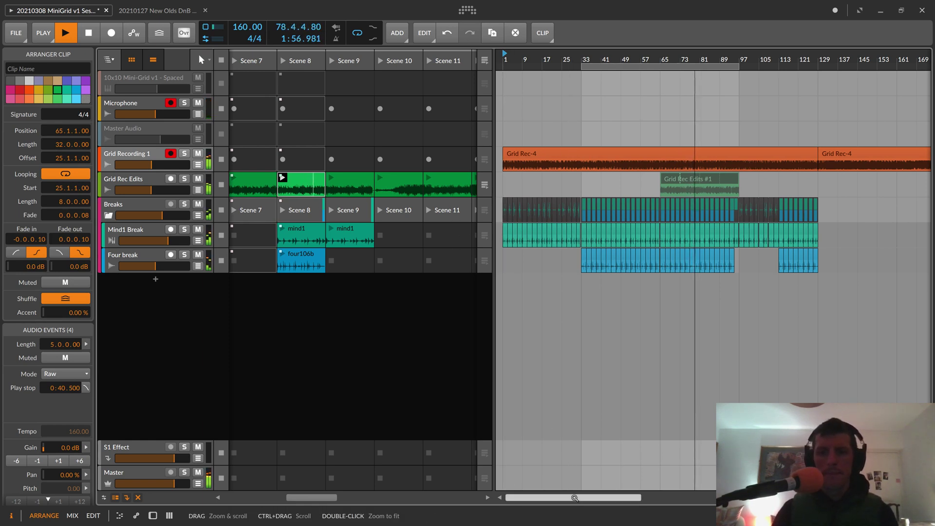
drag(576, 497, 596, 498)
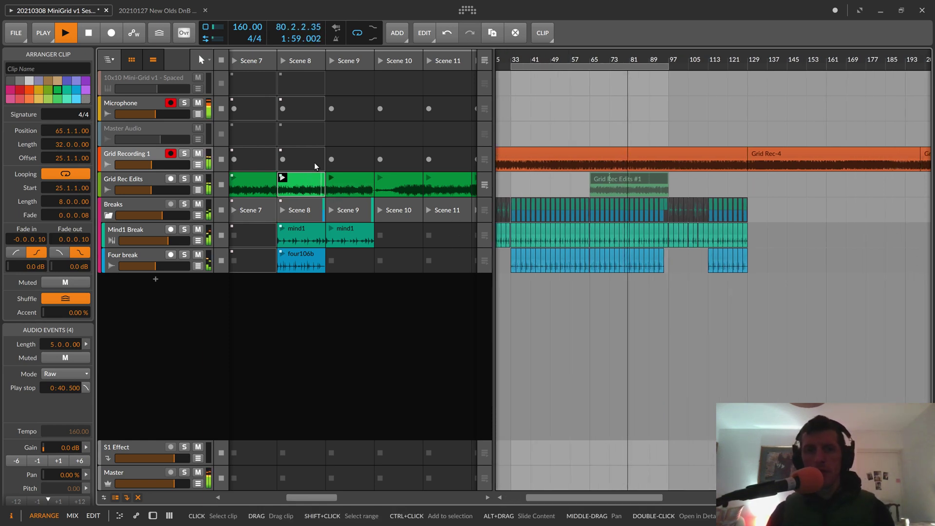
Pan Grid Recording 1 to the left and Grid Rec Edits to the right.
click(136, 154)
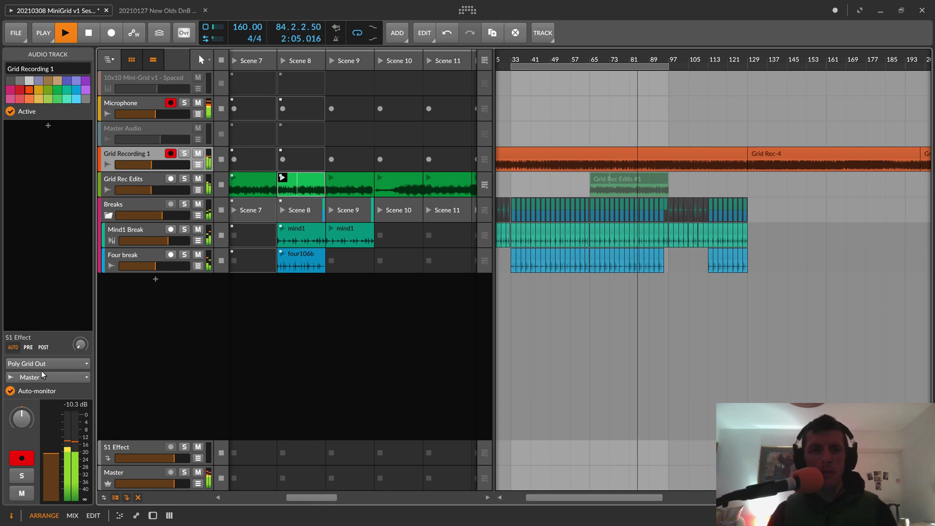
drag(21, 418, 22, 421)
key(Down)
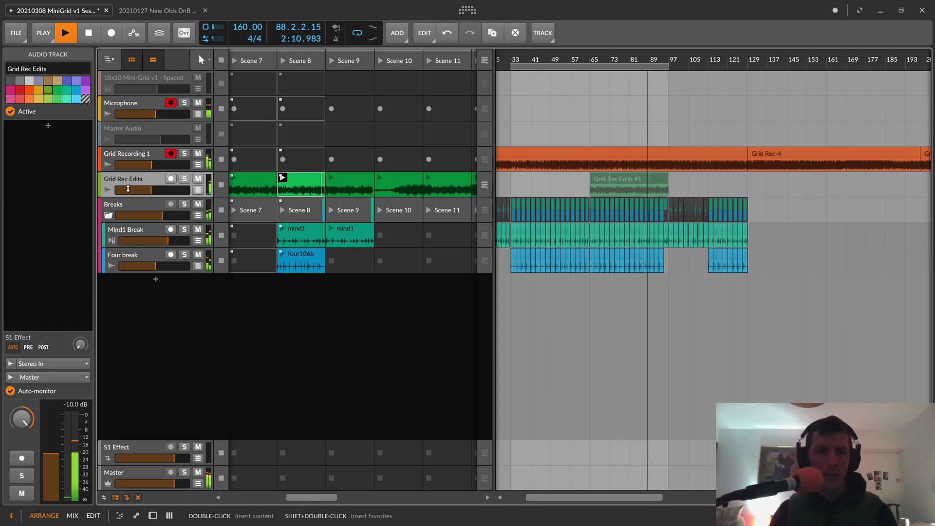
click(127, 153)
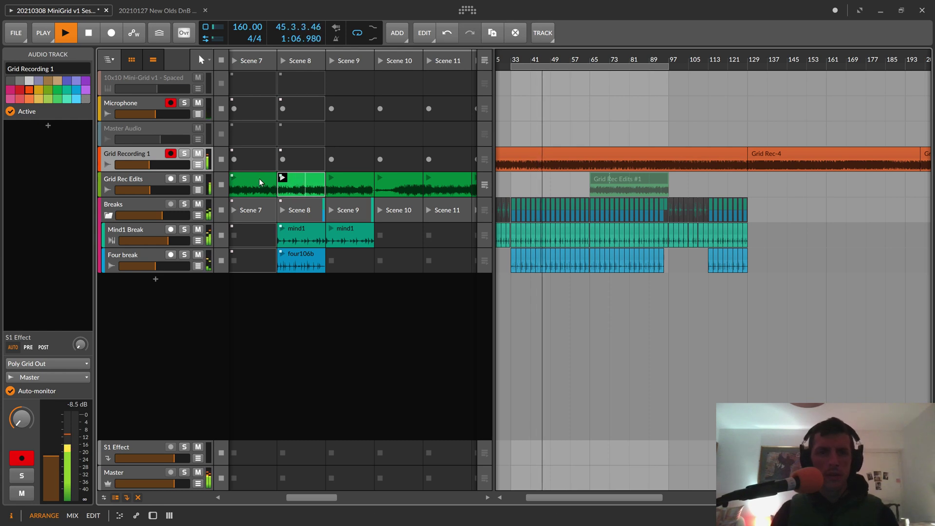
Arrange the Scene 8 clip of Grid Rec Edits at bar 33 and again near bar 84, and restart playback from bar 33.
click(322, 183)
drag(323, 182, 653, 182)
click(615, 178)
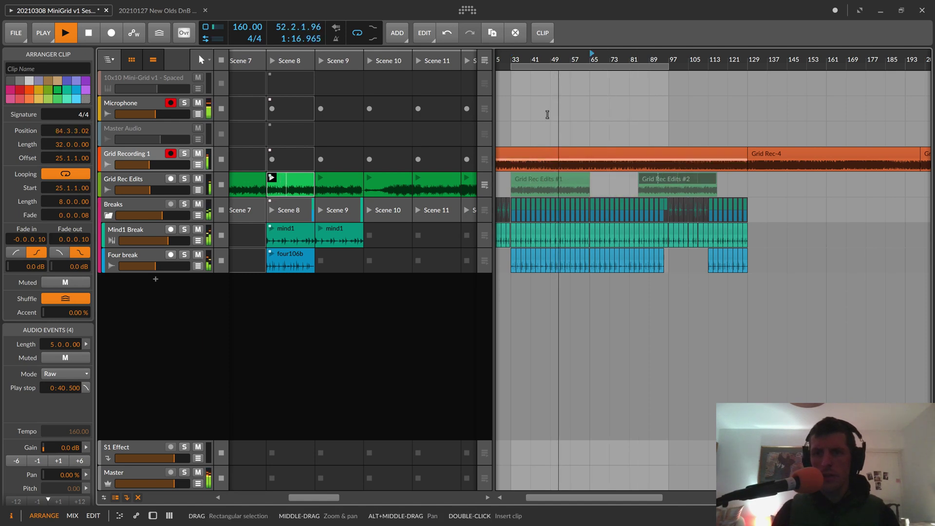
double_click(511, 54)
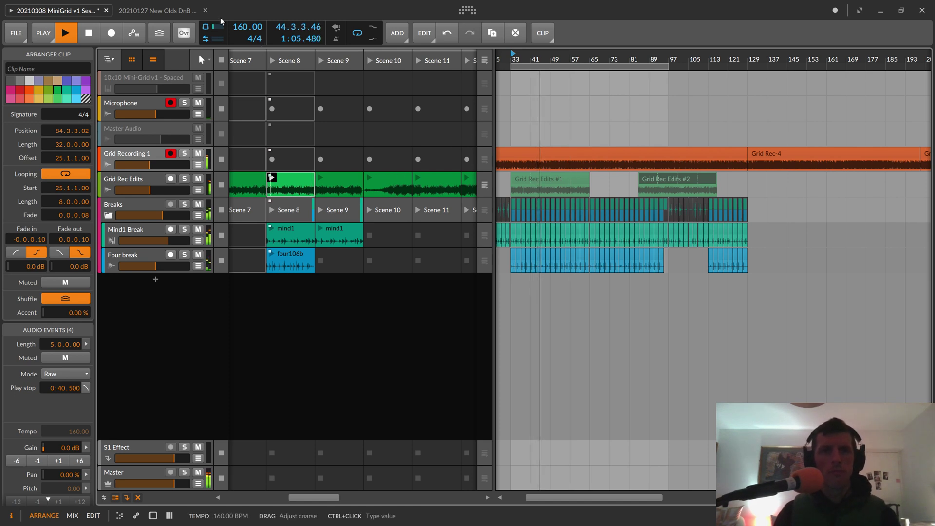
Close the New Olds DnB project and return all tracks to arranger playback.
click(206, 11)
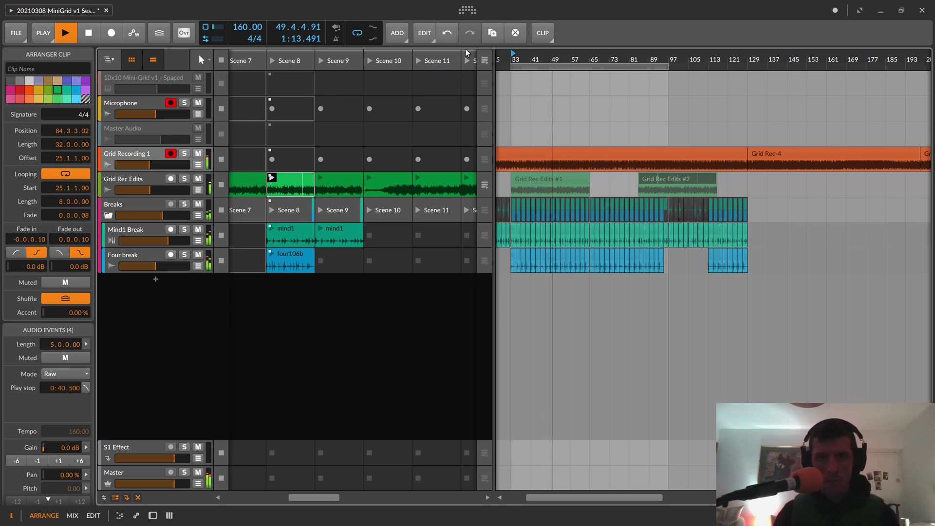
click(484, 62)
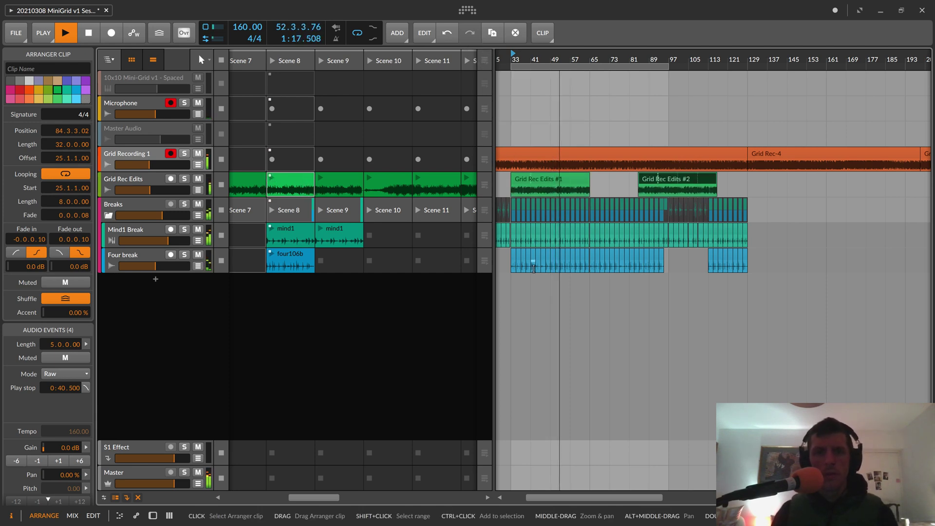
click(529, 218)
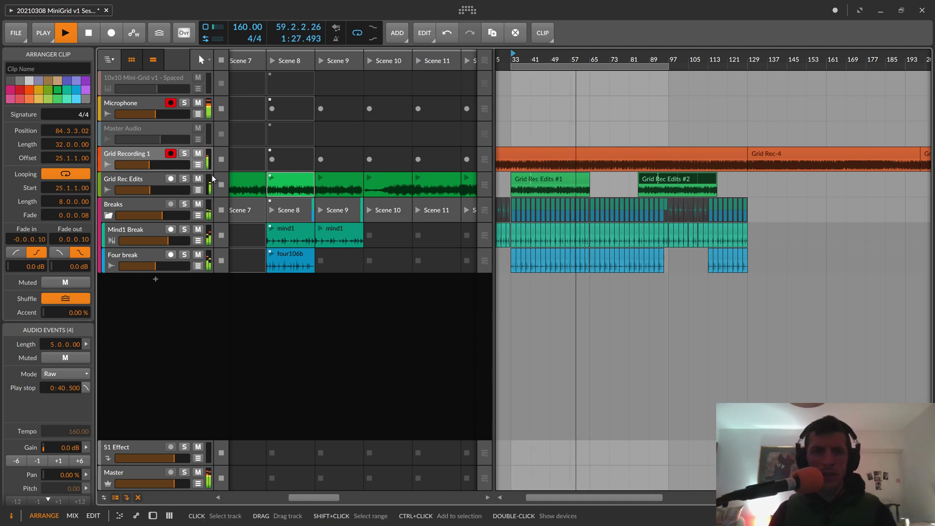
Mute the Breaks group and move the second Grid Rec Edits arranger clip to bar 65, directly after the first.
click(199, 205)
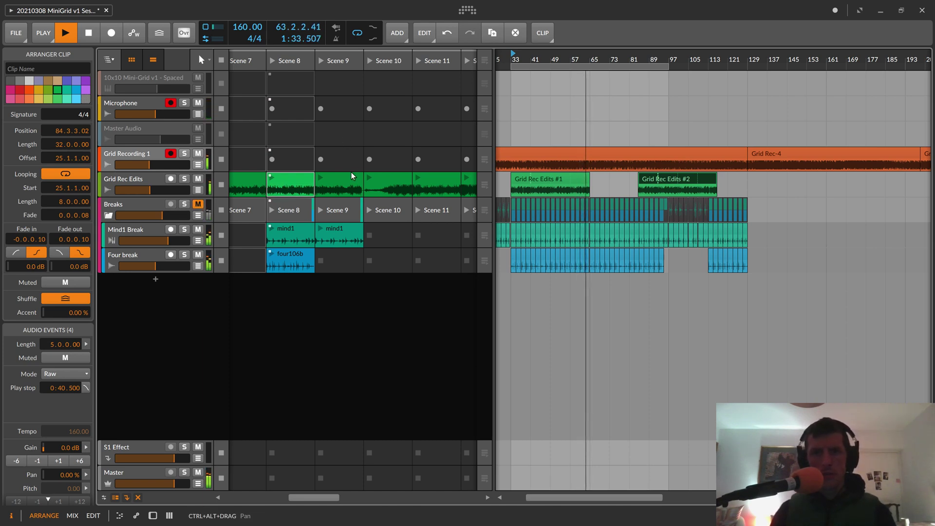
click(669, 177)
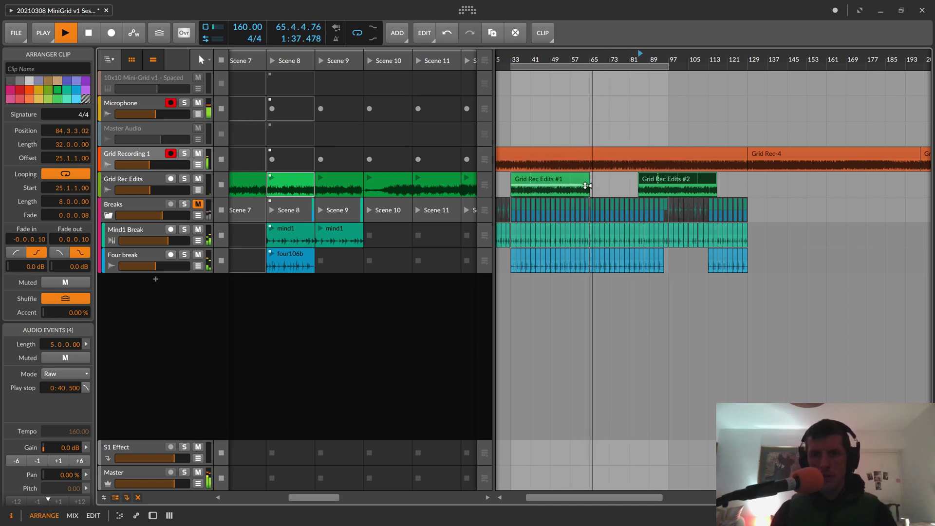
drag(669, 178, 626, 179)
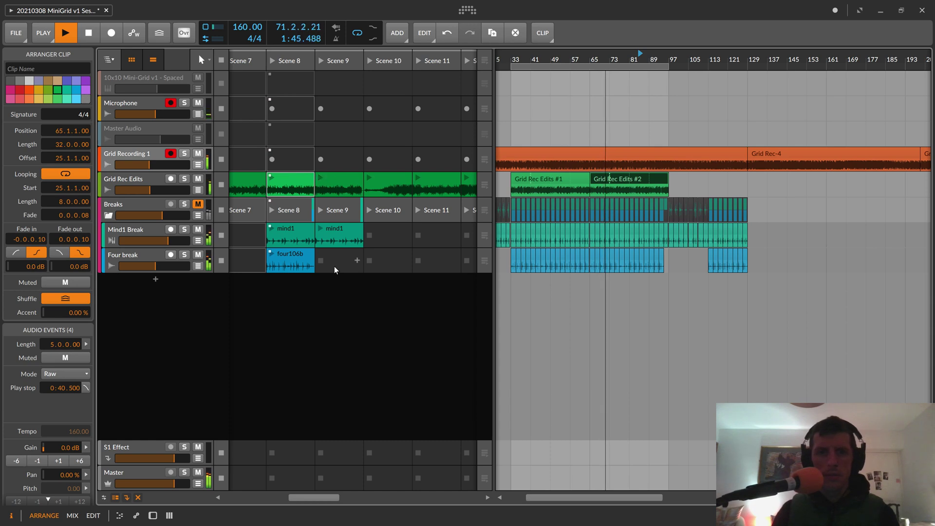
Launch the Grid Rec Edits clips in Scenes 6, 2 and 3 in turn, and stop playback of Grid Recording 1.
drag(320, 498, 292, 495)
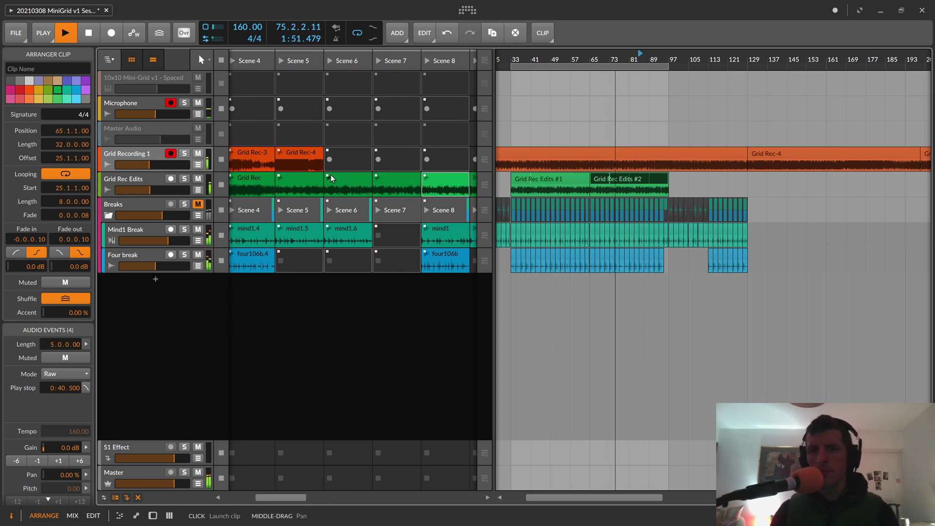
click(330, 177)
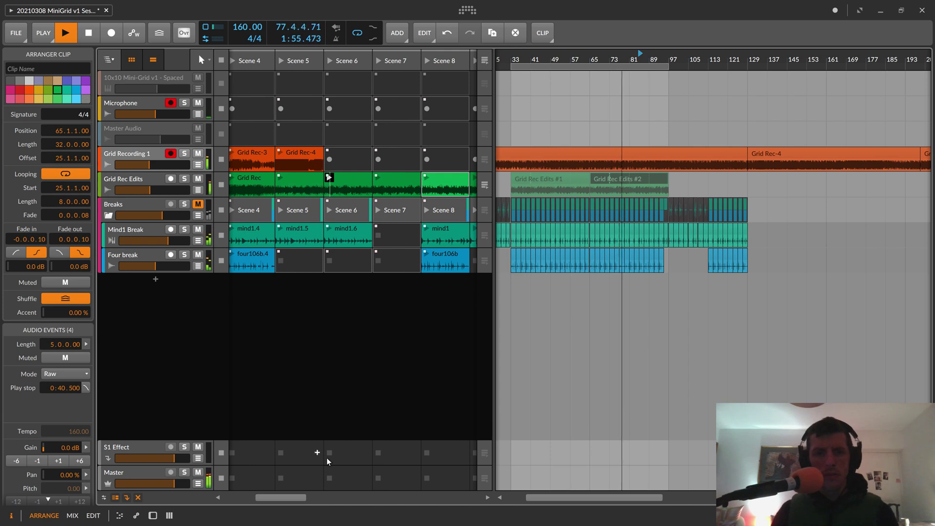
scroll(276, 499, left, 3)
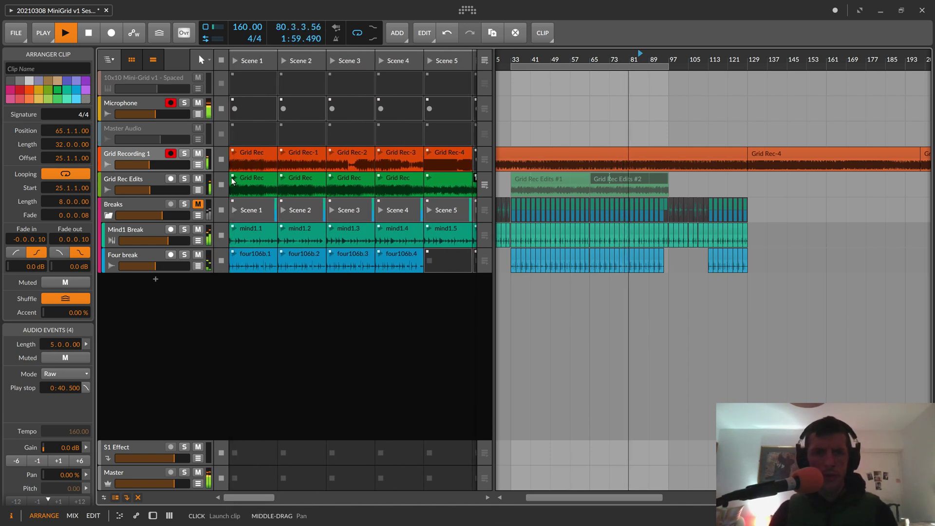
click(283, 177)
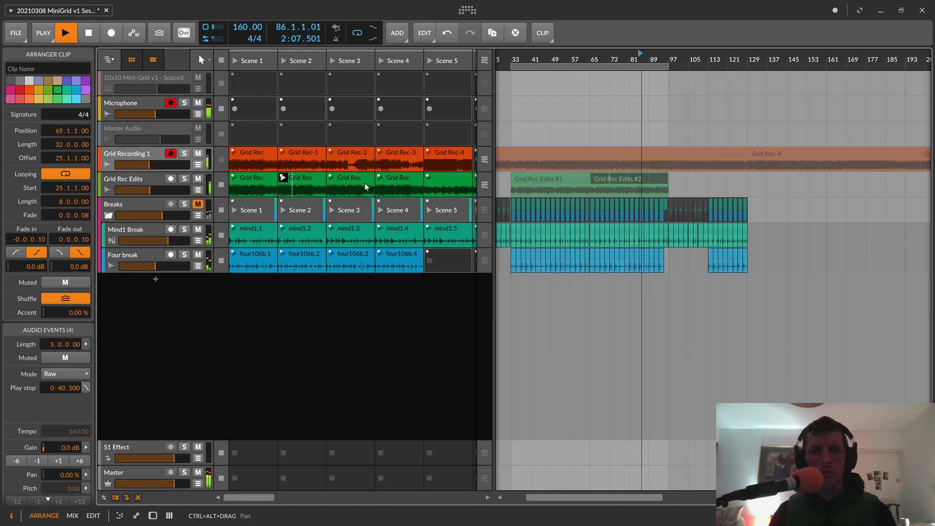
click(326, 179)
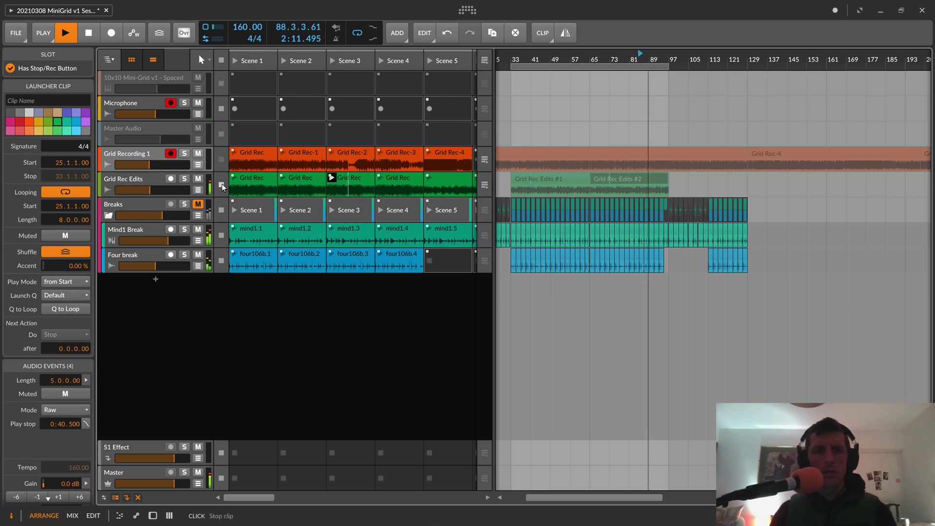
Center the pan of the Grid Rec Edits track and launch its Scene 4 clip.
click(135, 177)
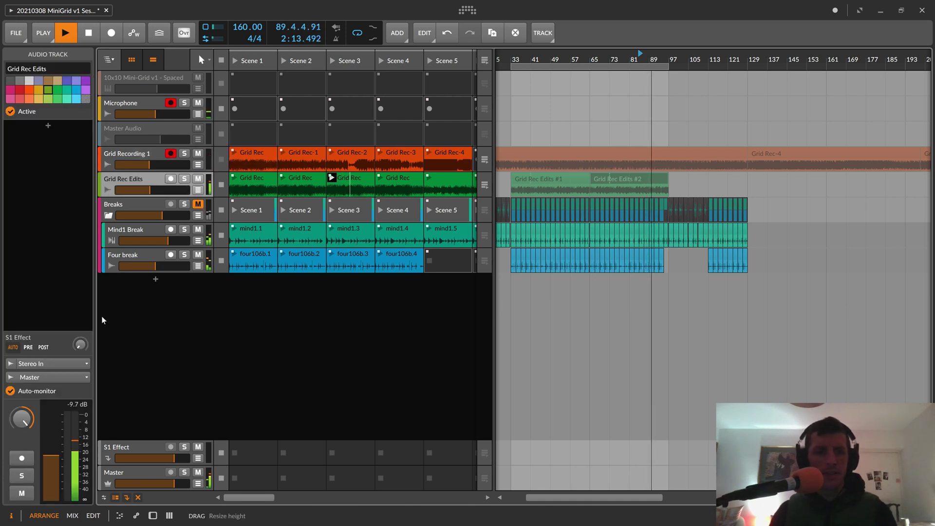
drag(21, 418, 21, 429)
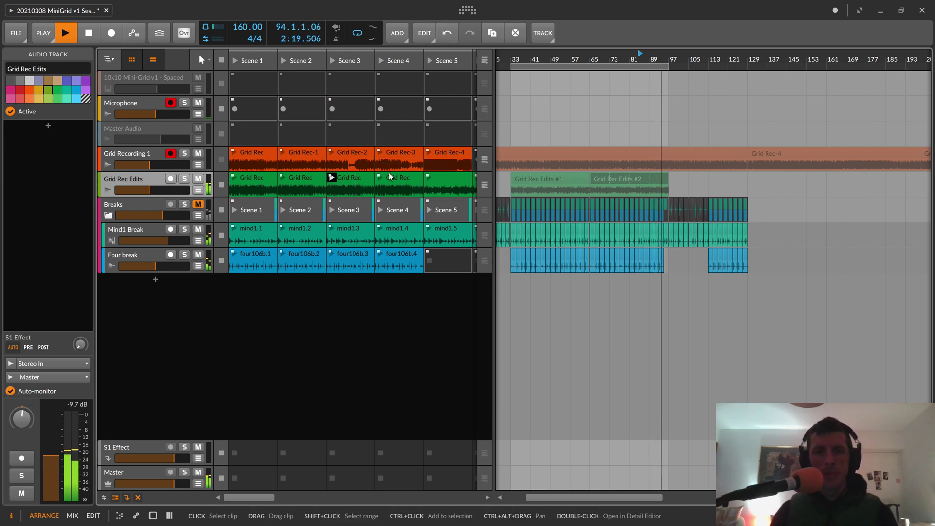
click(379, 177)
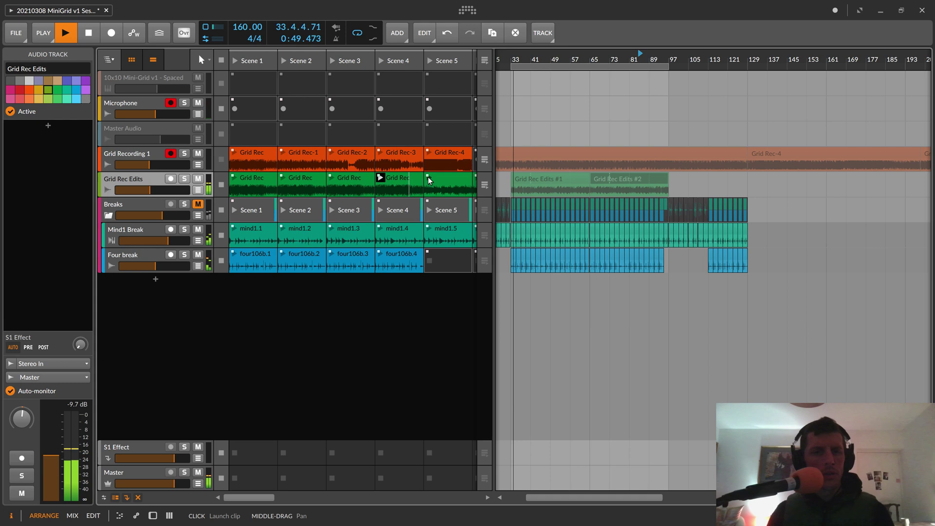
Audition the Grid Rec Edits clips by launching Scene 5, Scene 6 and Scene 5 again.
click(428, 176)
drag(269, 498, 298, 499)
click(339, 177)
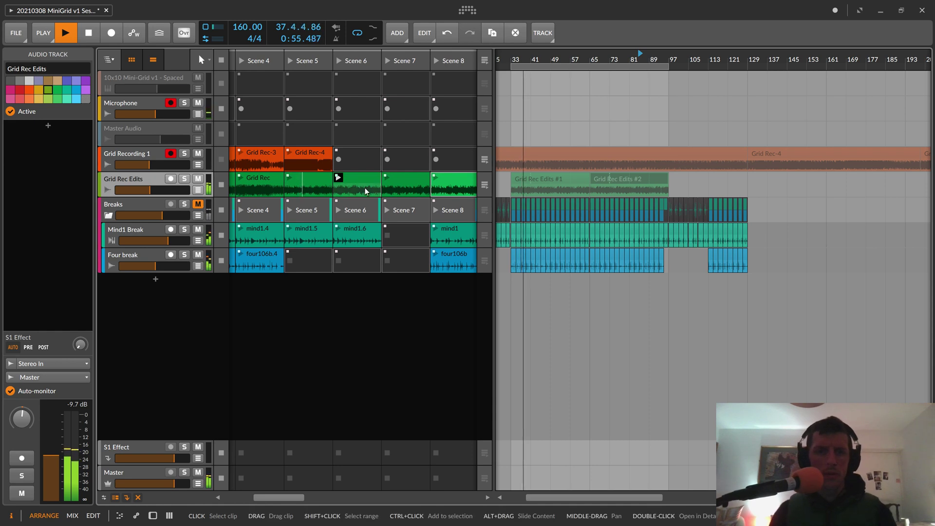
click(289, 178)
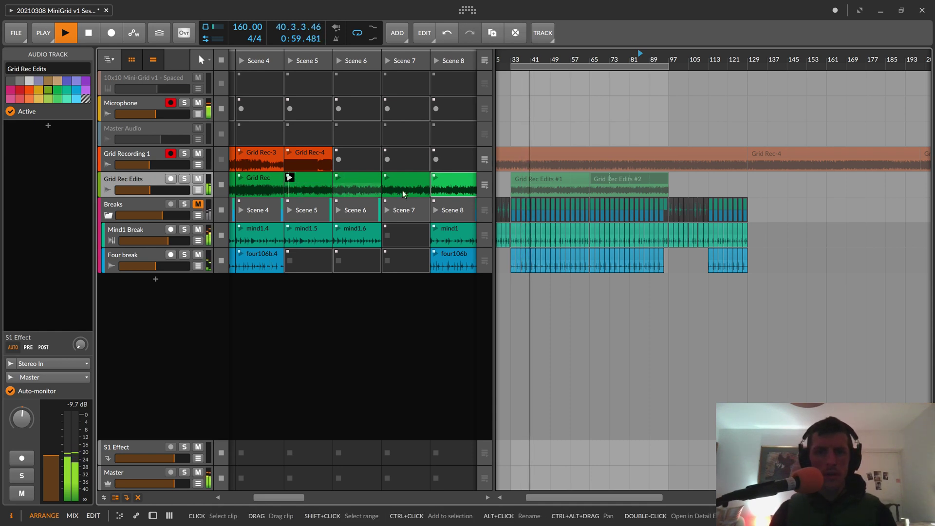
Replace the Grid Rec Edits arranger clip at bar 65 with the Scene 5 clip.
click(630, 180)
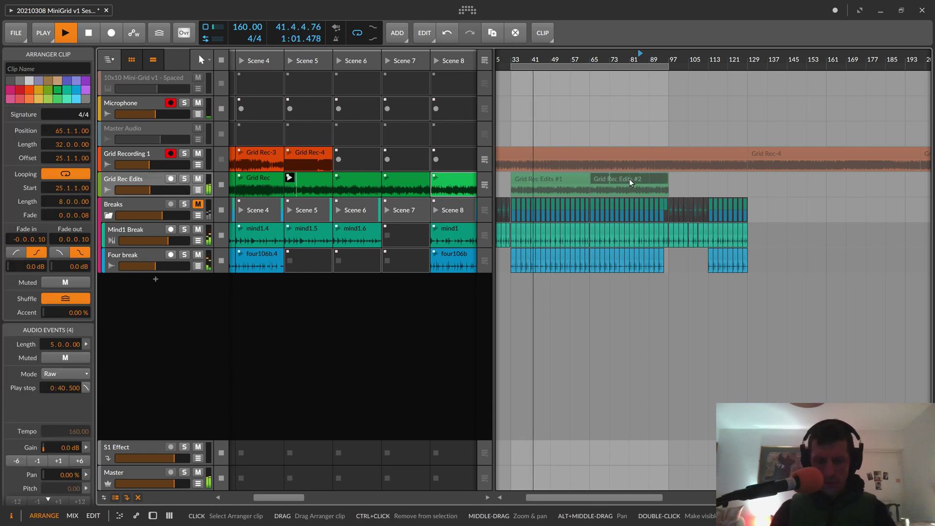
key(Delete)
click(312, 178)
drag(580, 186, 657, 184)
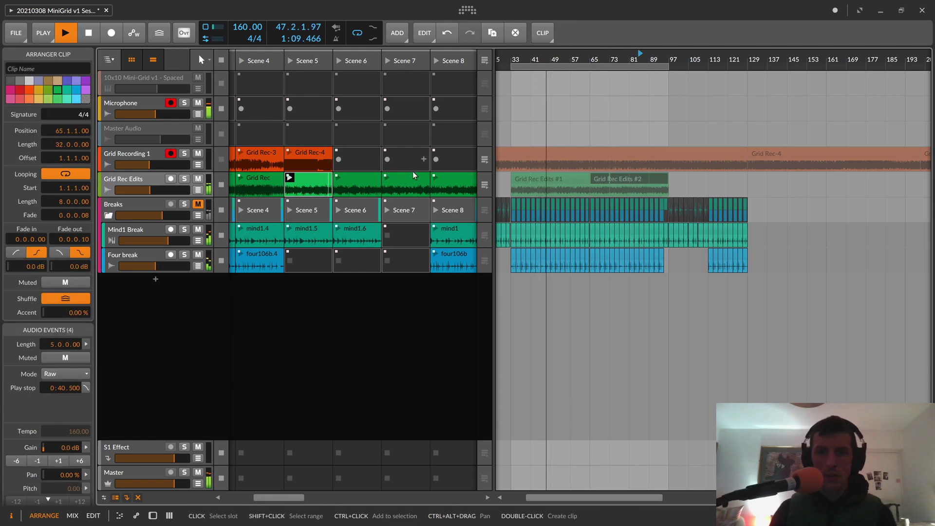
Return all tracks to arranger playback with Breaks unmuted and pan the Grid Rec Edits track to the right.
click(486, 59)
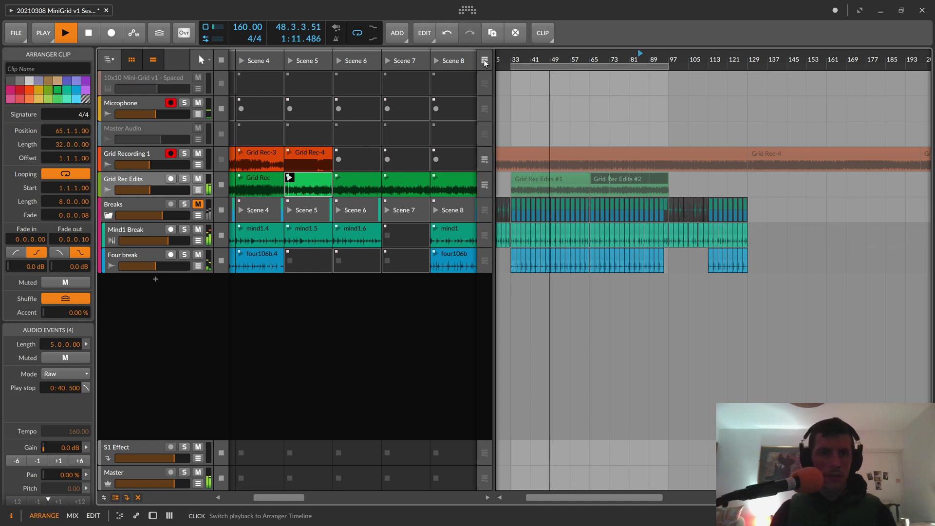
click(140, 183)
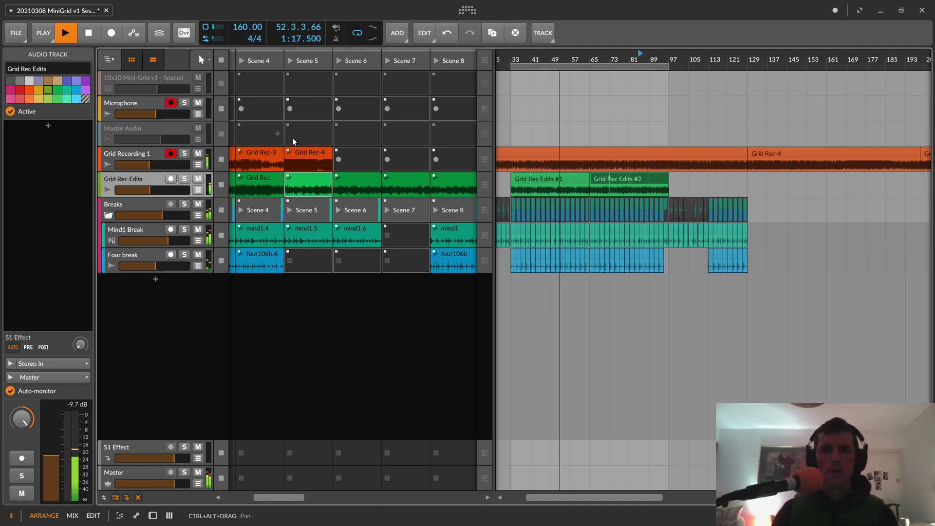
Restart playback from bar 33 and slightly lower the volume of the Grid Recording 1 track.
click(512, 54)
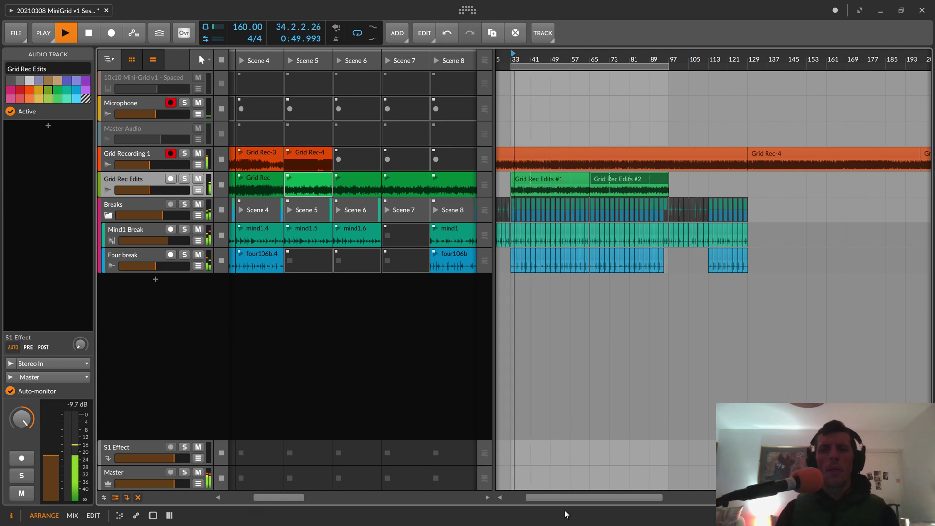
drag(565, 498, 580, 495)
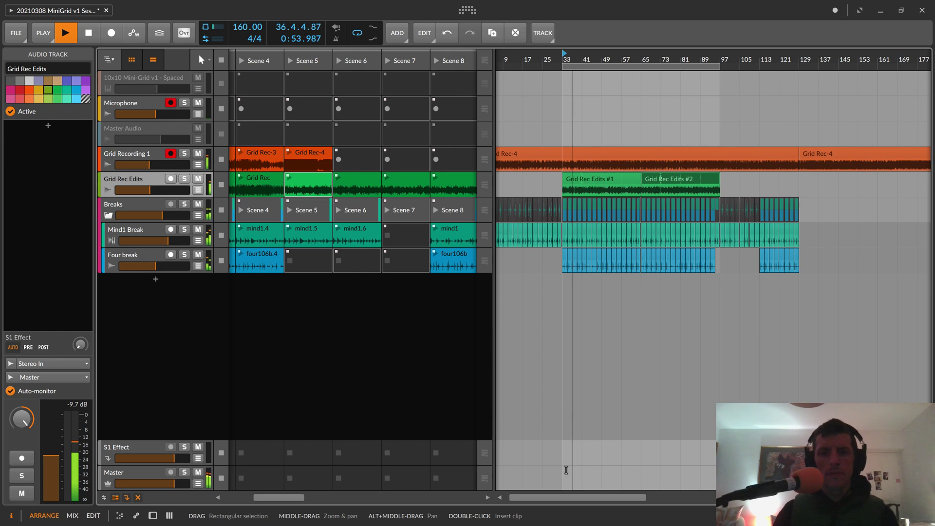
drag(579, 498, 574, 498)
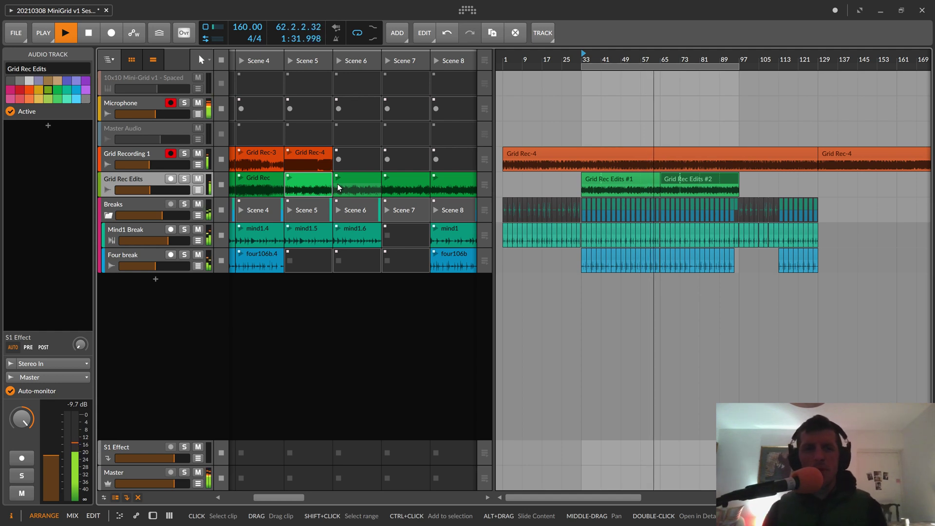
mouse_move(153, 166)
mouse_down()
mouse_move(147, 189)
mouse_move(145, 165)
mouse_up()
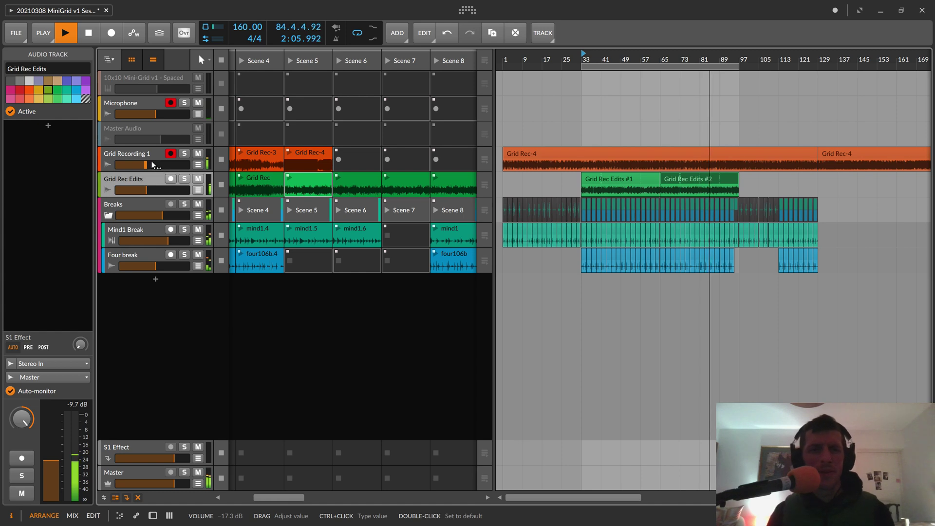
drag(152, 166, 156, 170)
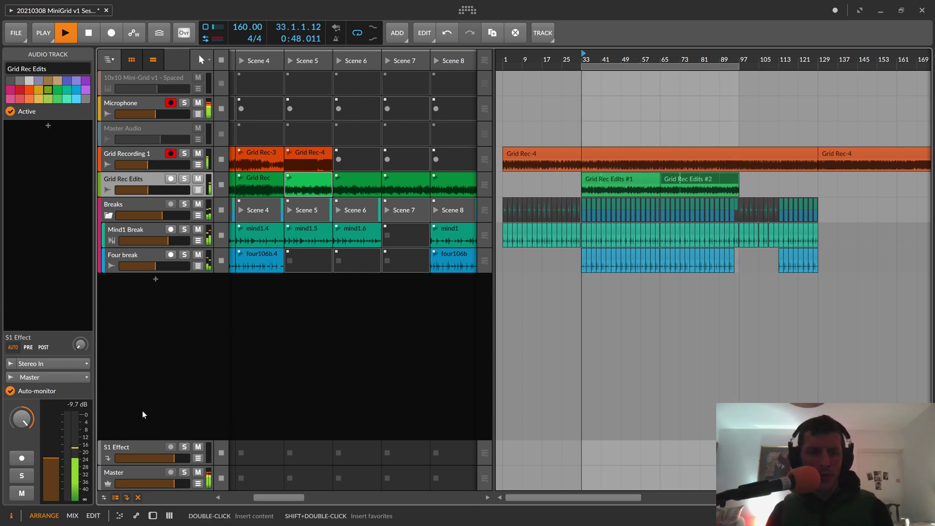
Insert a Reverb device on the S1 Effect track.
click(149, 446)
double_click(154, 447)
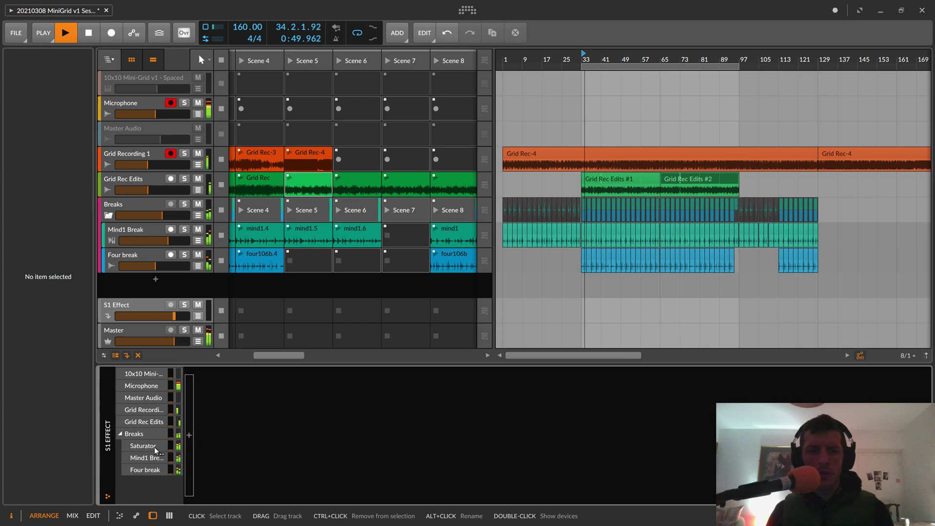
double_click(189, 431)
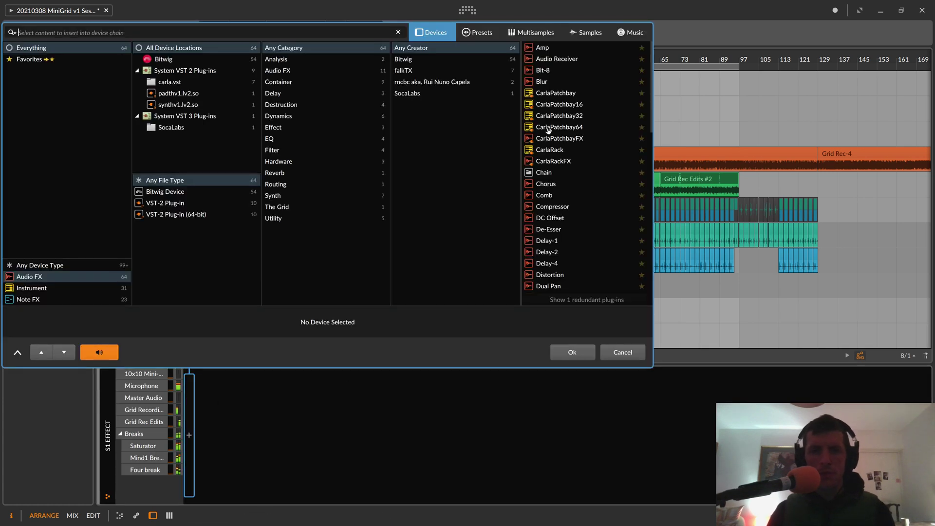
scroll(562, 176, down, 5)
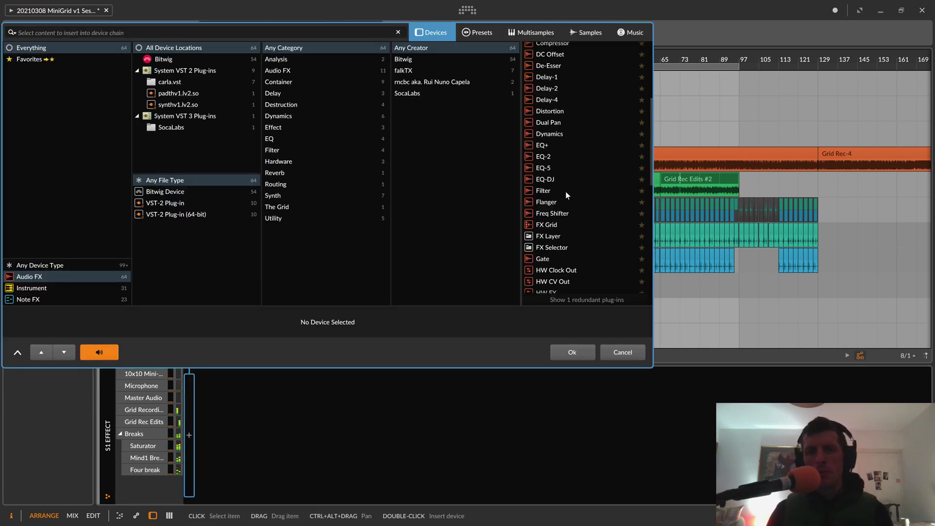
scroll(566, 192, down, 6)
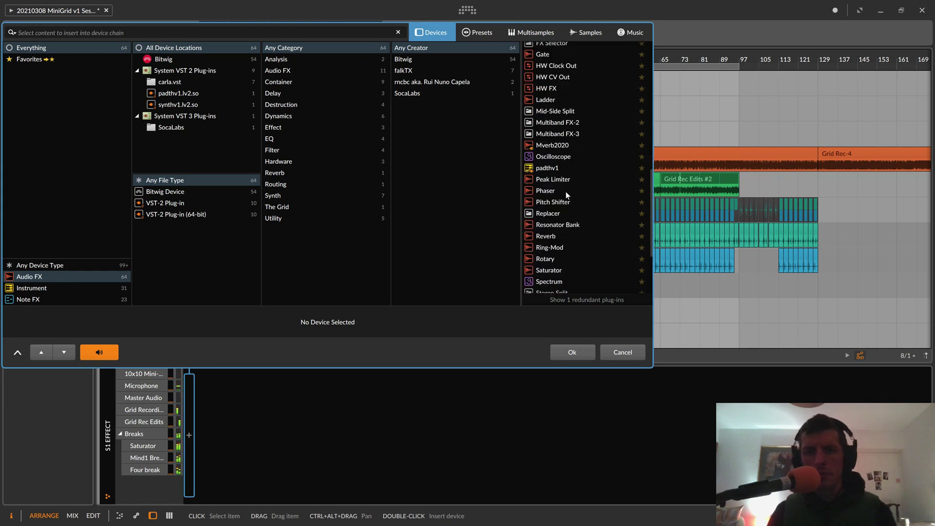
click(572, 236)
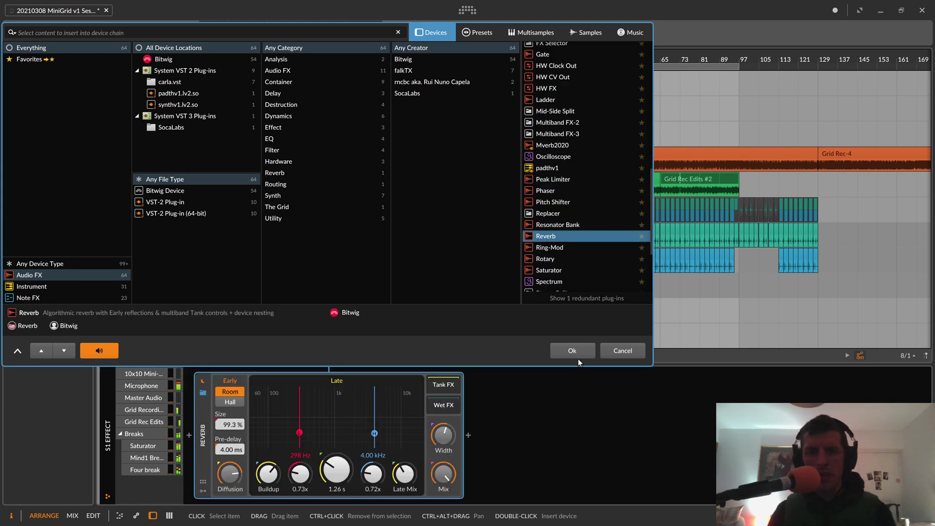
click(575, 355)
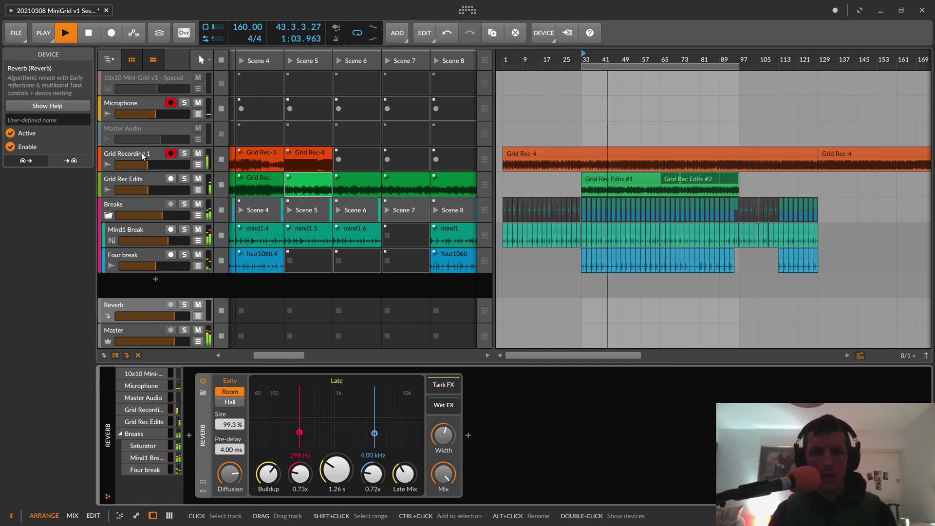
Load the Nice Hall Reverb preset into the effect track's Reverb device.
click(219, 392)
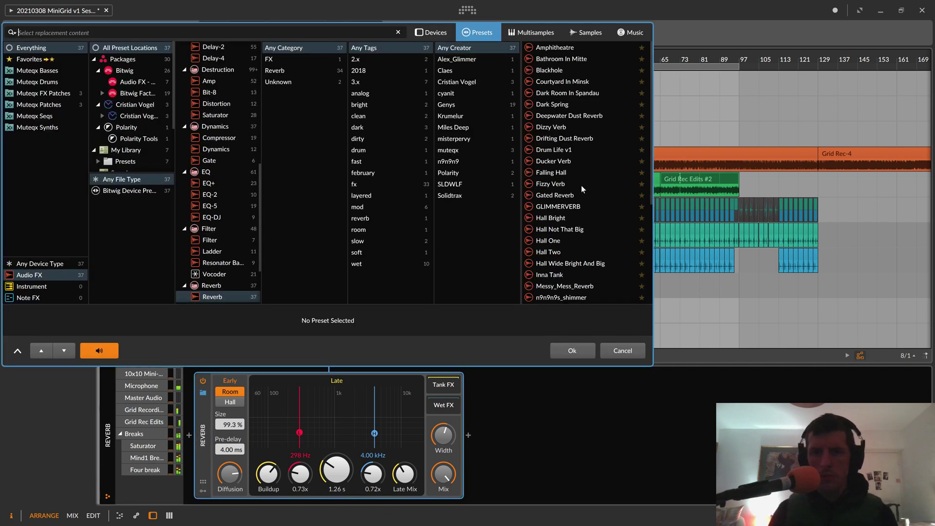
scroll(585, 192, down, 5)
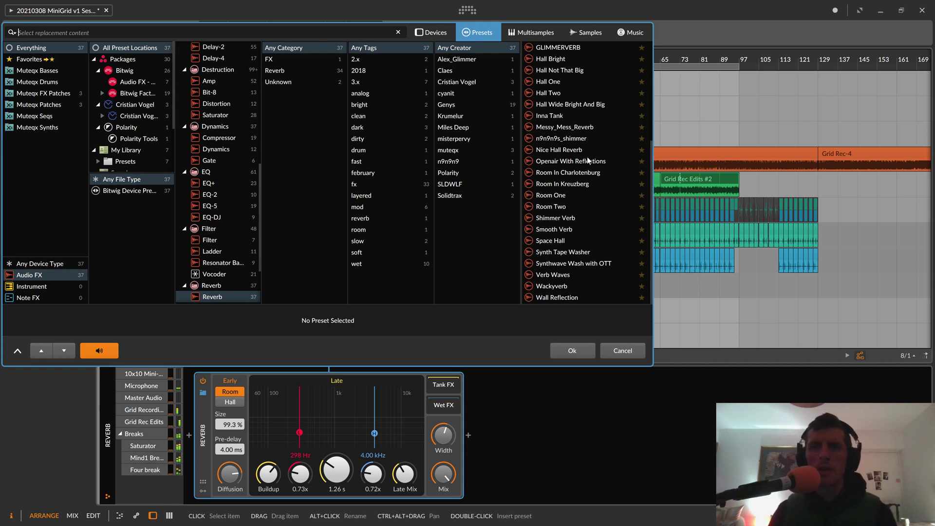
scroll(589, 161, up, 1)
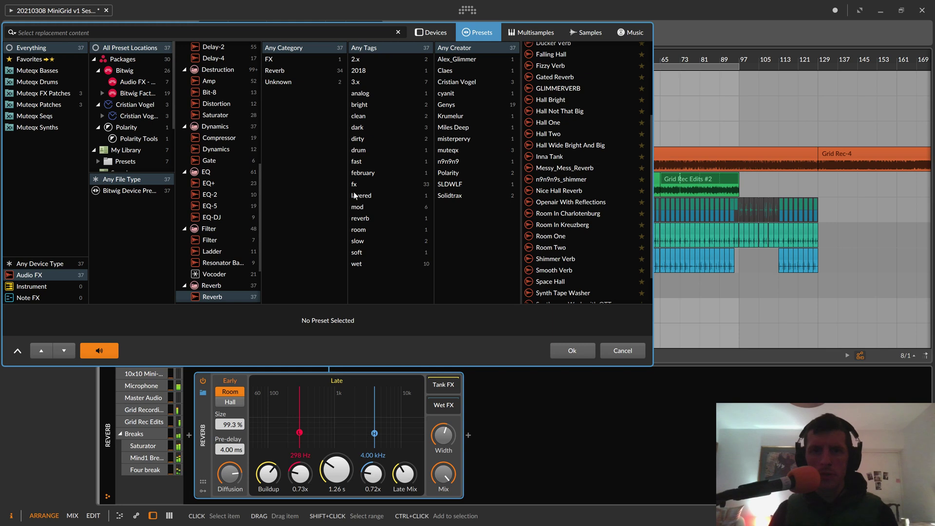
click(462, 152)
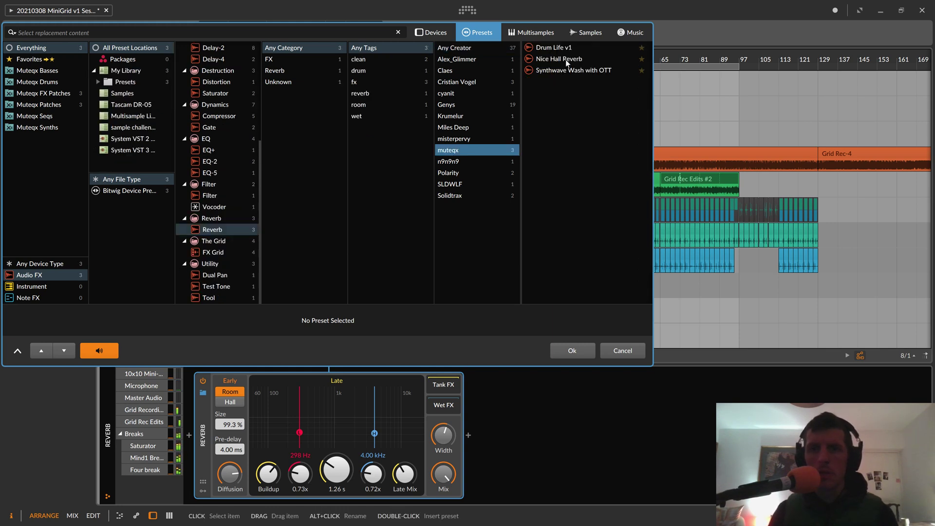
click(567, 60)
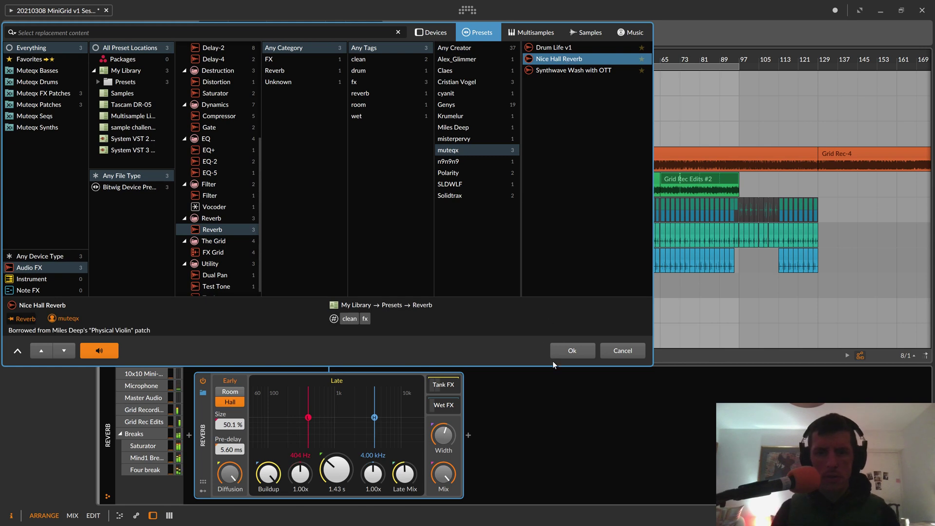
click(566, 350)
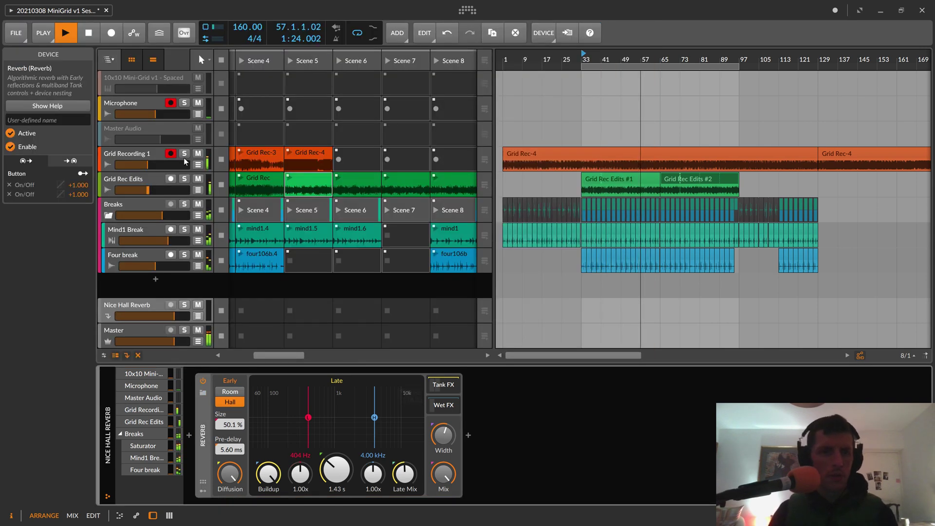
Raise the Nice Hall Reverb send on Grid Recording 1 to about −23.9 dB and also raise it on Grid Rec Edits.
click(127, 154)
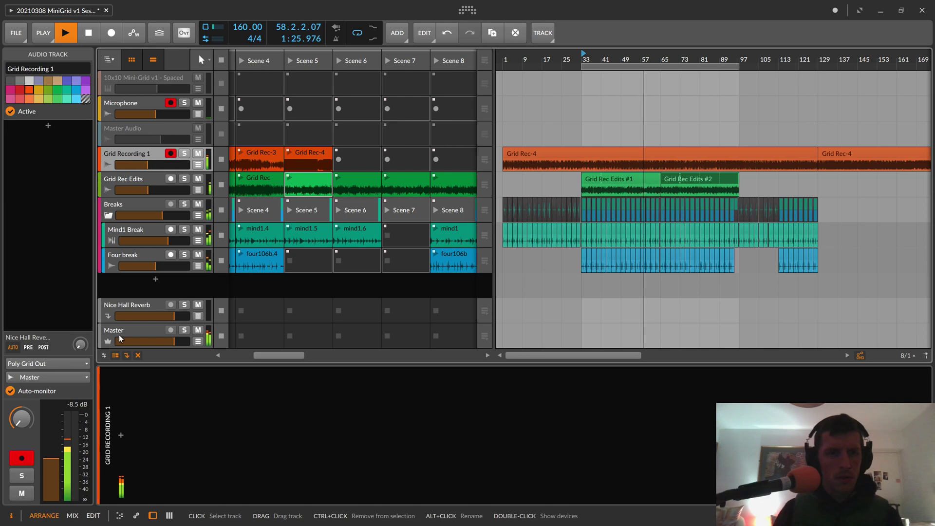
drag(80, 345, 80, 337)
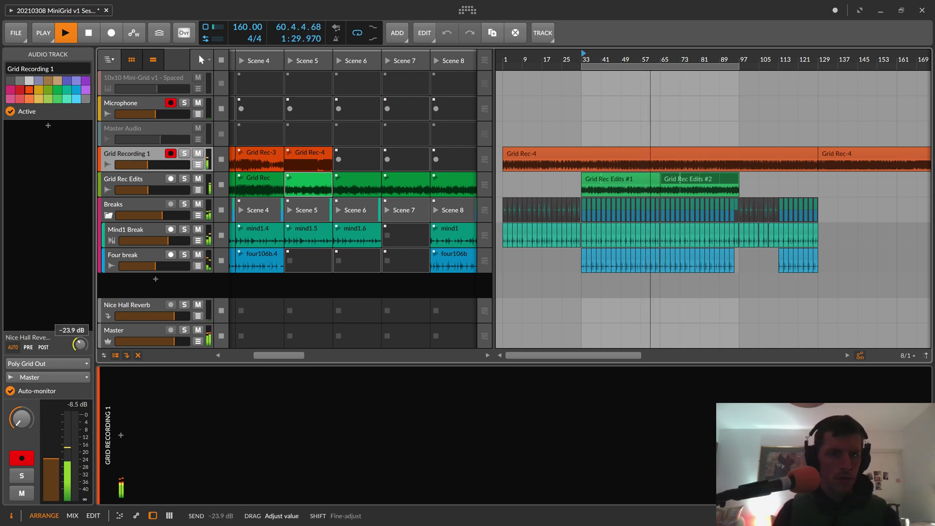
click(120, 179)
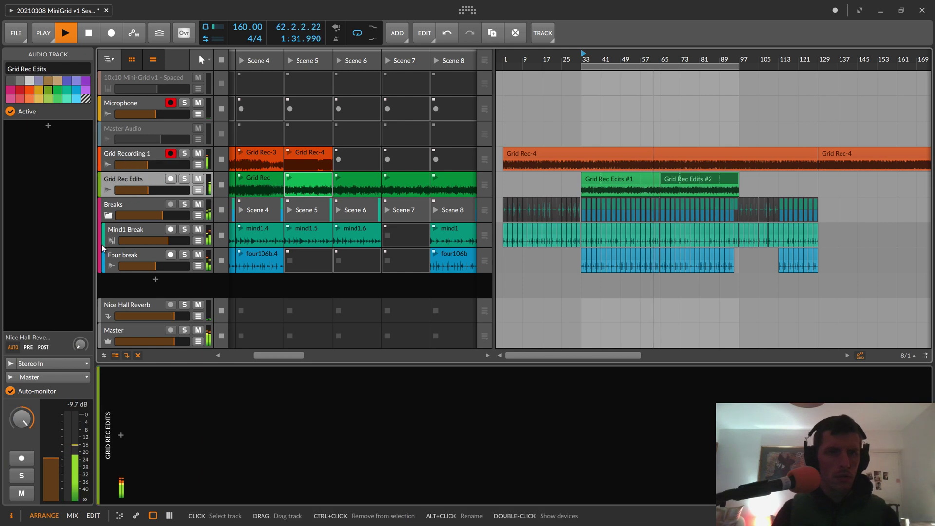
drag(80, 345, 80, 343)
click(112, 154)
click(112, 180)
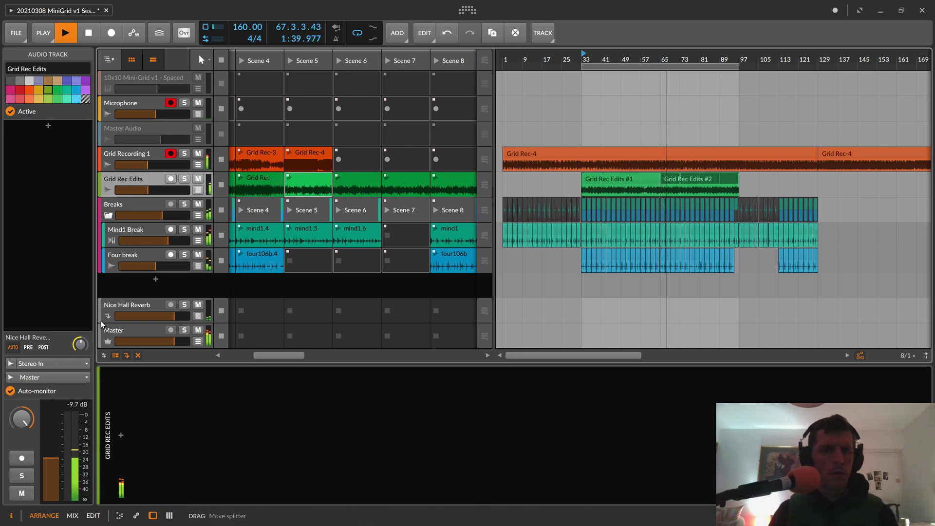
Raise the Nice Hall Reverb send on the Breaks group track.
click(132, 306)
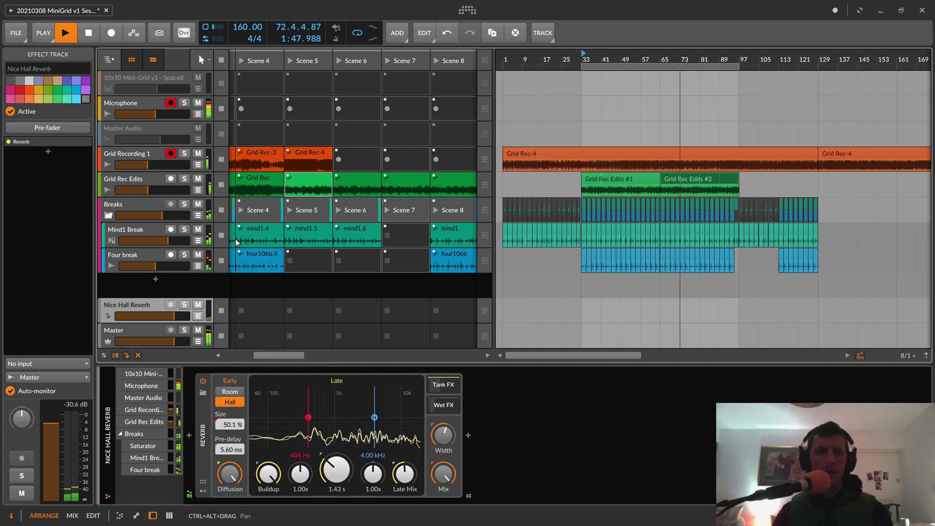
click(124, 205)
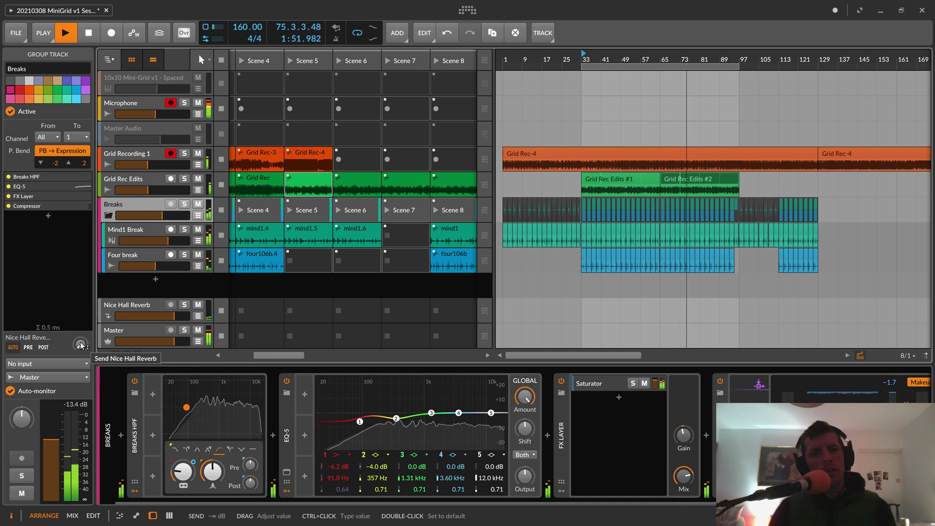
drag(81, 351, 82, 333)
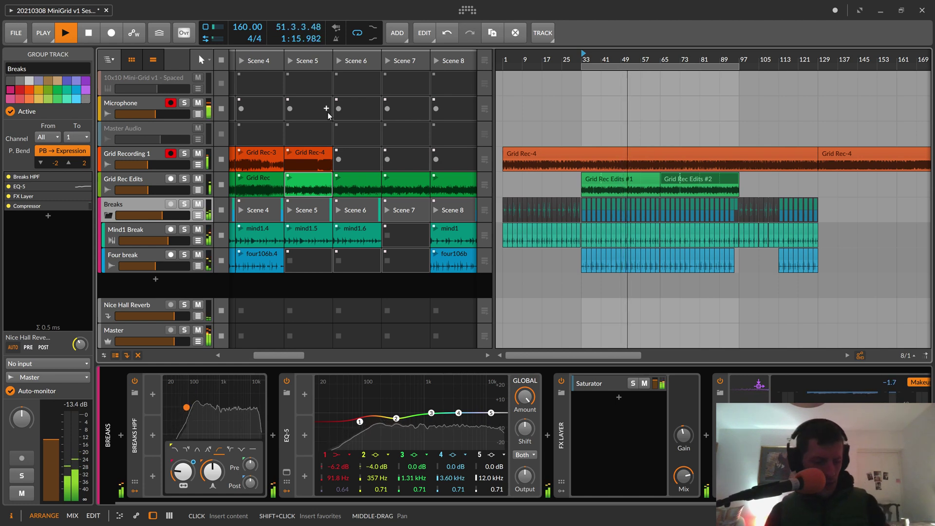
key(alt+Tab)
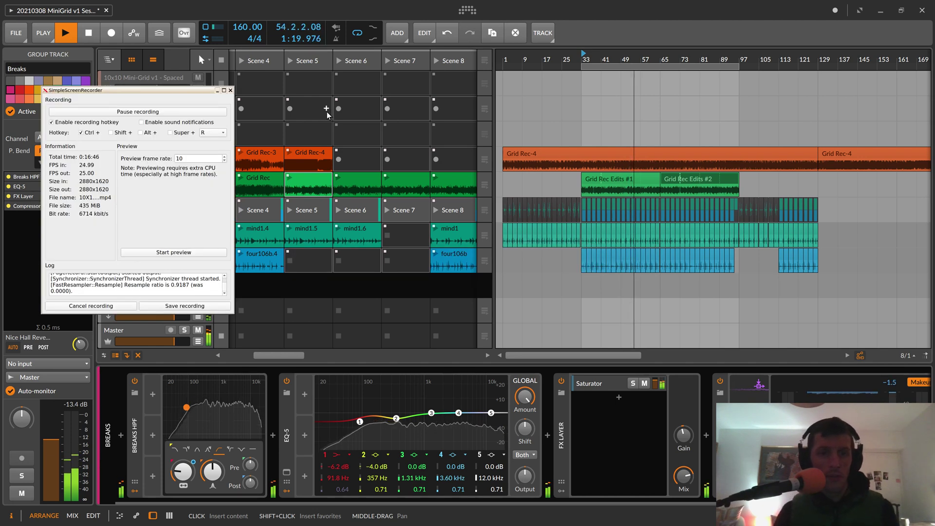
key(alt+Tab)
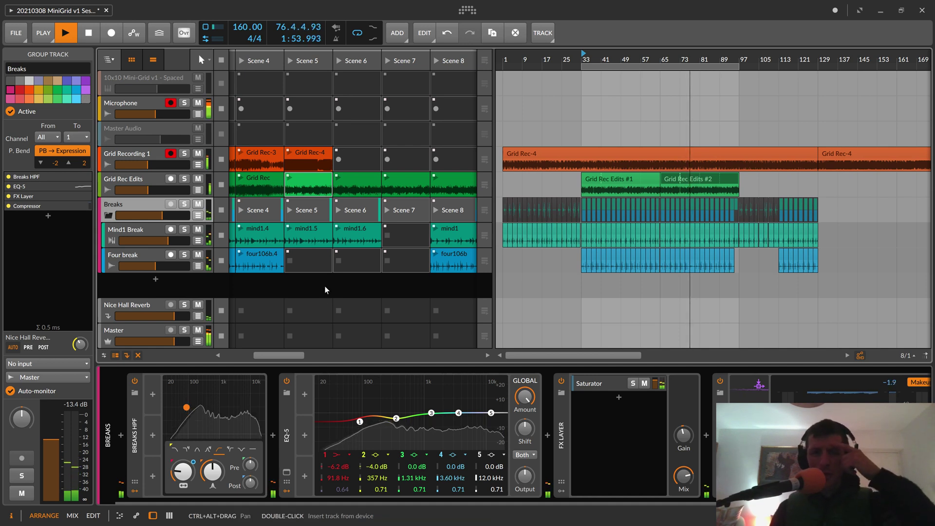
Lower the Breaks group's volume and reduce the Grid Recording 1 volume to about −29.3 dB.
drag(285, 358, 291, 354)
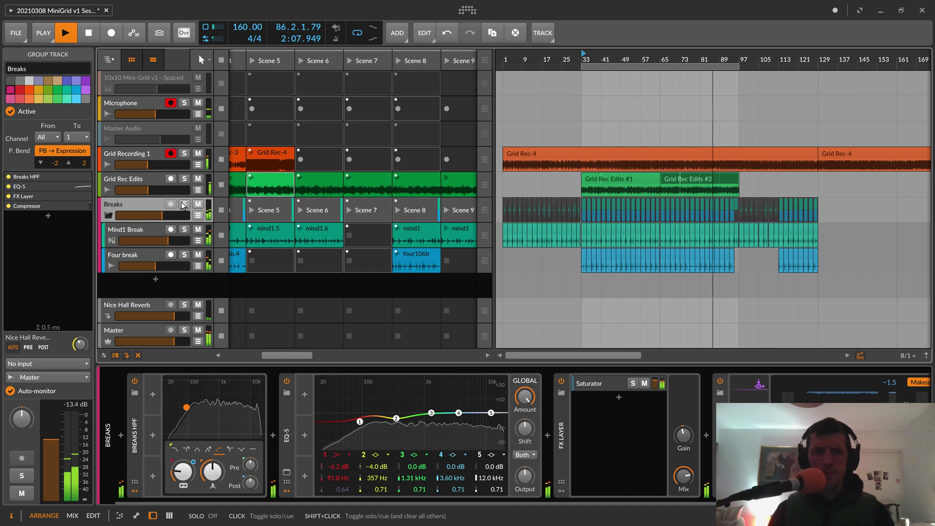
drag(165, 218, 150, 217)
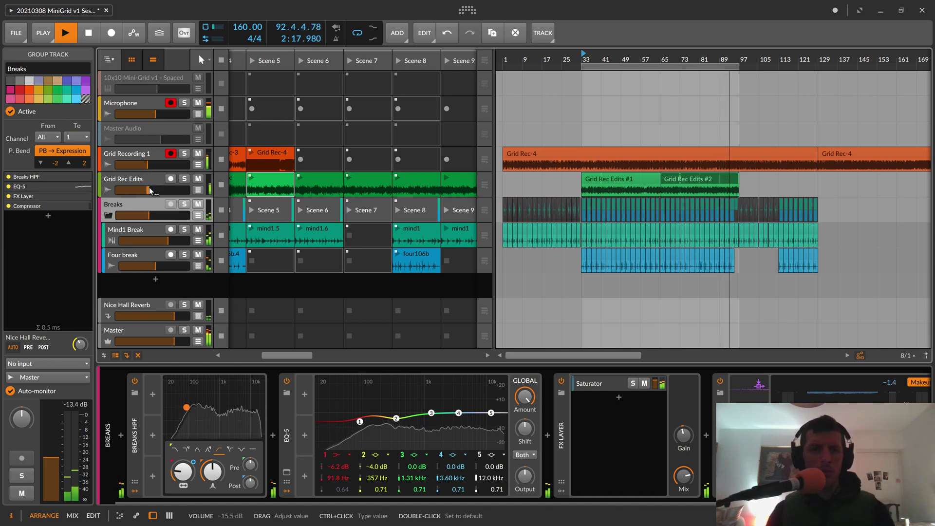
drag(153, 169, 130, 165)
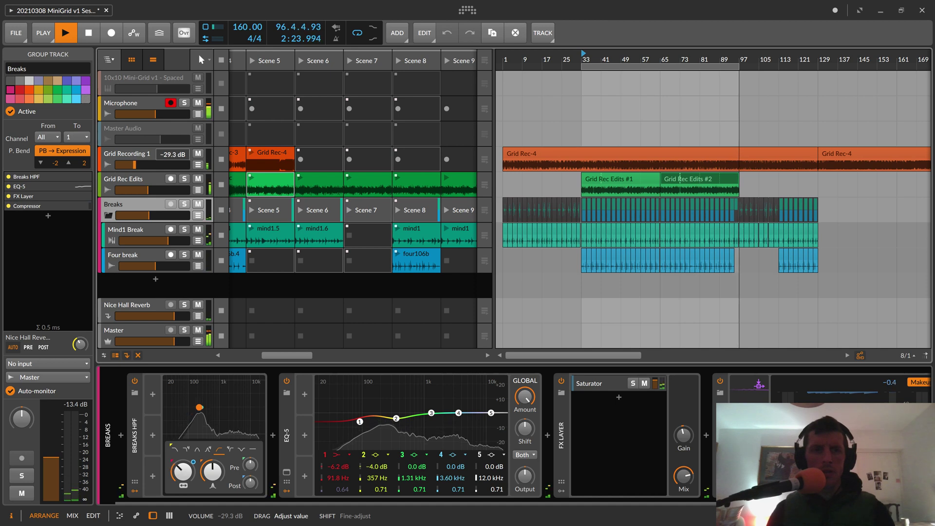
Lower the Grid Rec Edits volume and reset the Grid Recording 1 panning to centre.
drag(147, 189, 137, 190)
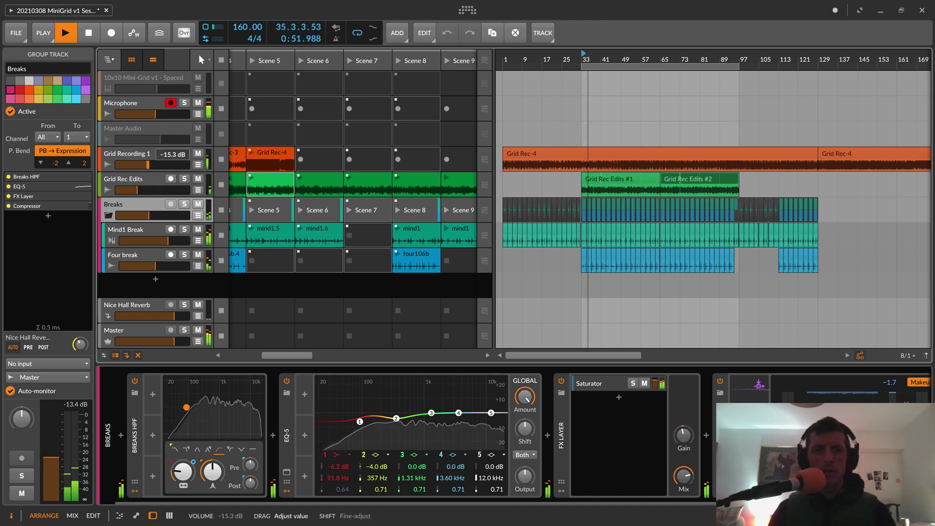
click(138, 157)
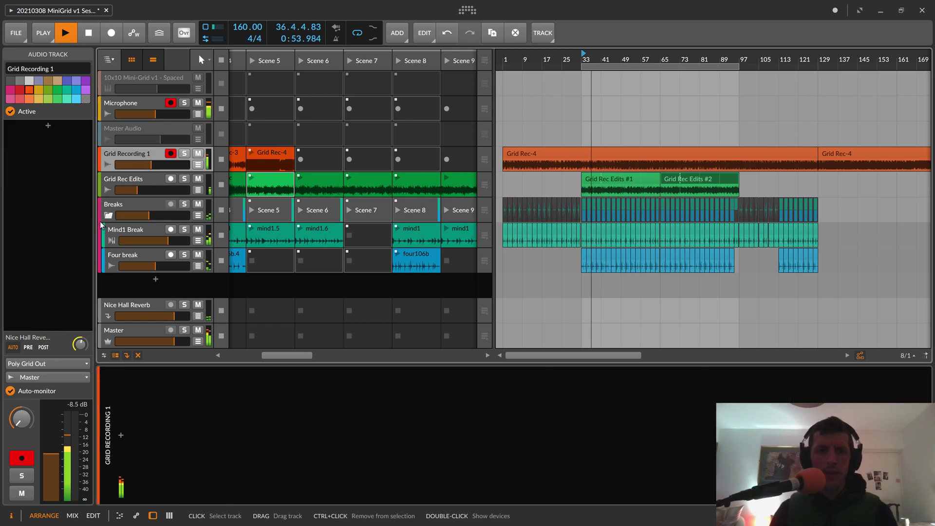
double_click(18, 418)
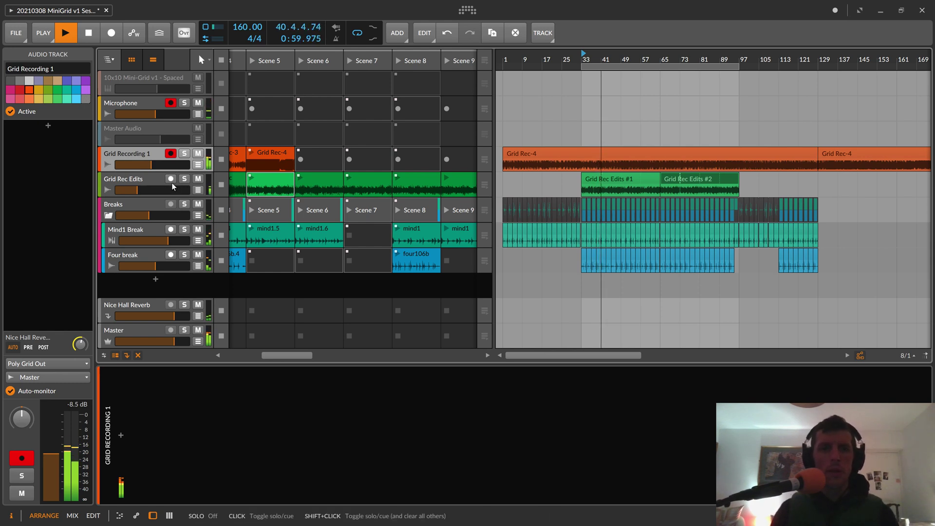
Mute the Grid Rec Edits track and fine-tune the Nice Hall Reverb send on Grid Recording 1.
click(197, 179)
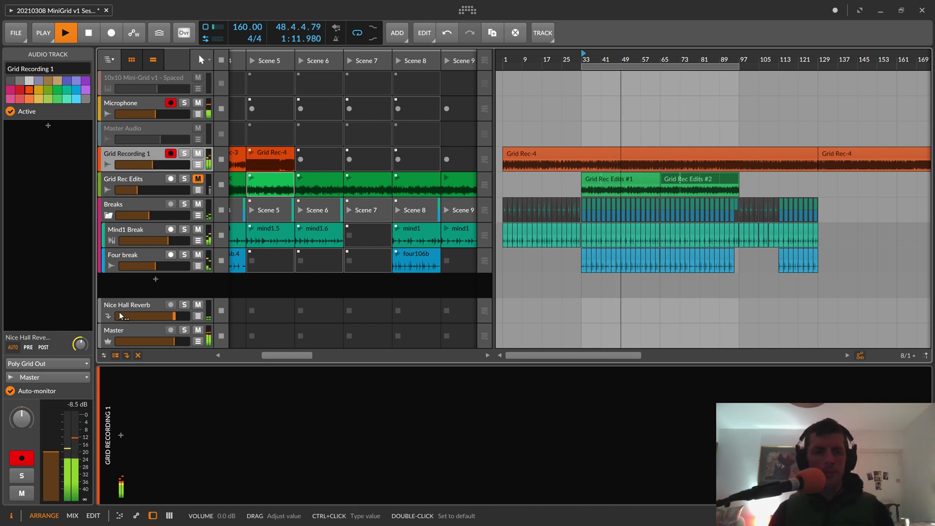
mouse_move(80, 344)
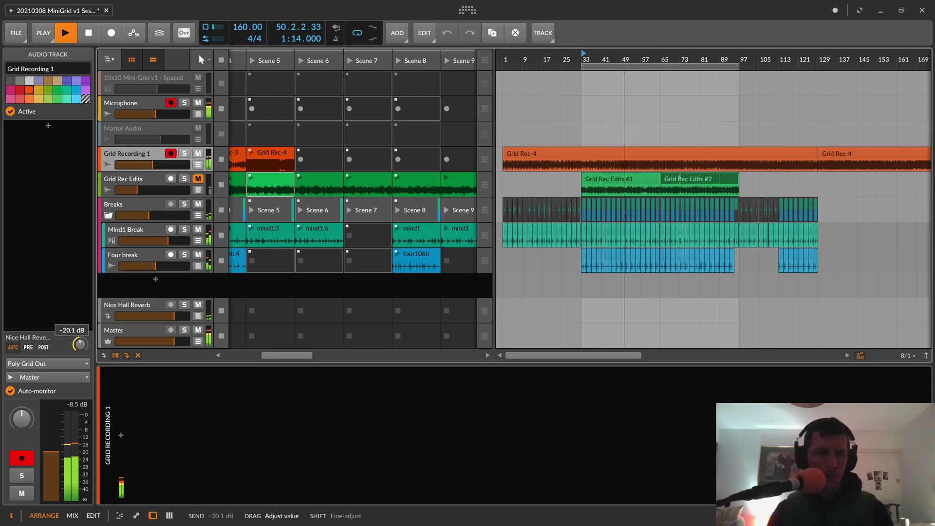
drag(80, 344, 80, 348)
drag(80, 344, 80, 346)
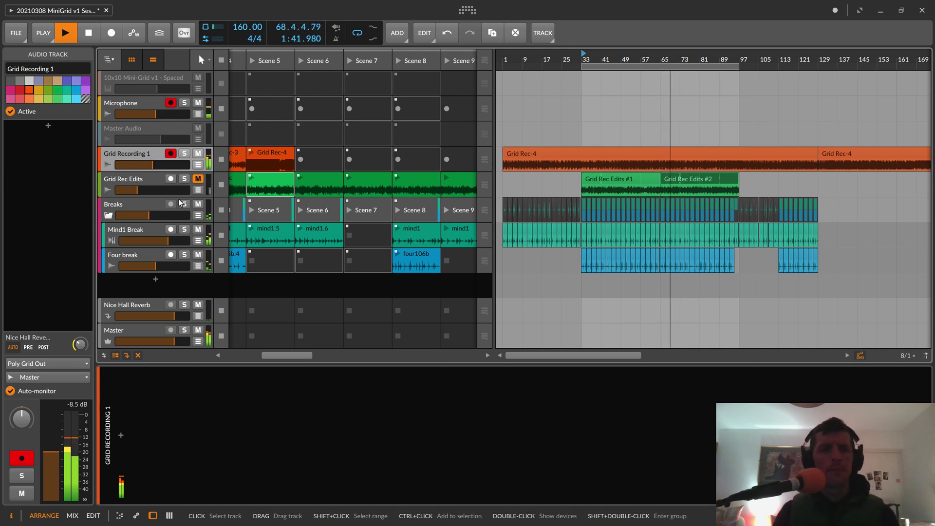
Lower the Grid Recording 1 volume in small stages to slightly below −19.7 dB.
drag(152, 165, 144, 167)
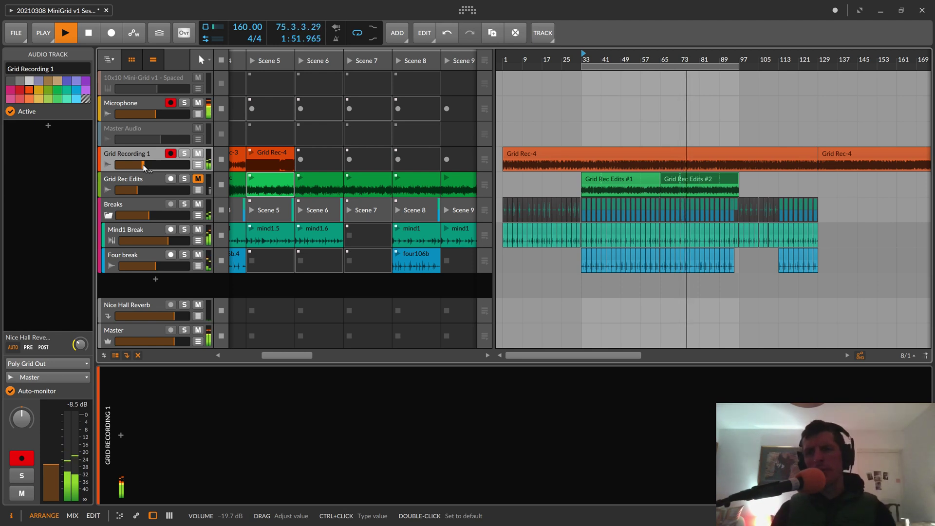
drag(144, 166, 143, 167)
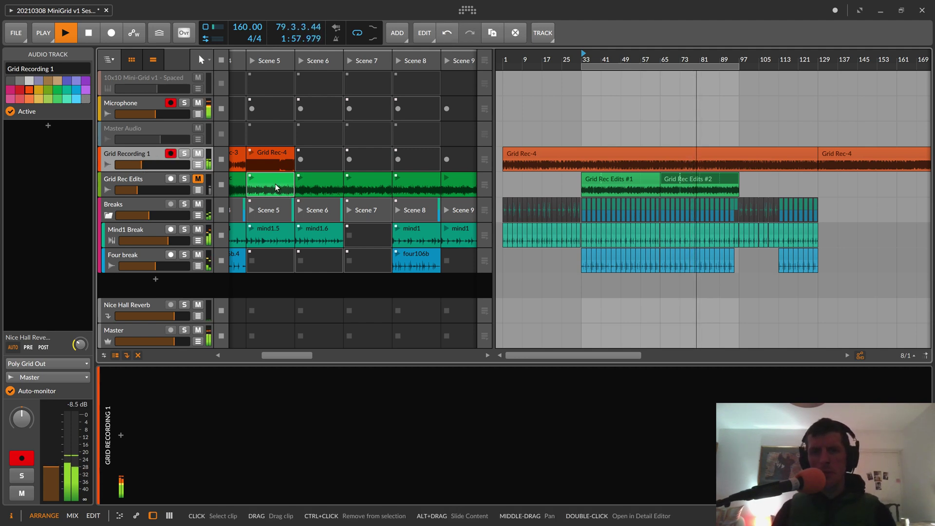
drag(142, 165, 139, 164)
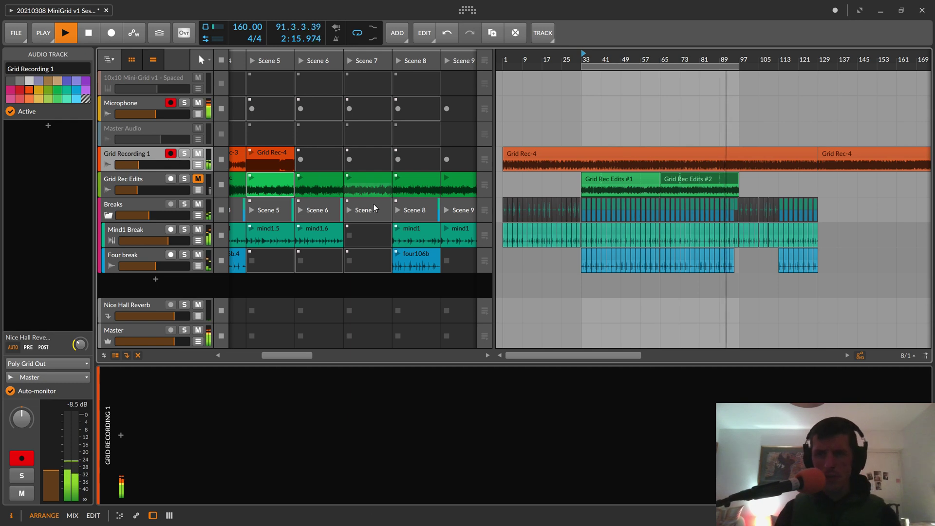
Start playback at bar 361 near the end of the grid recording and raise the Grid Recording 1 volume slightly.
drag(577, 356, 654, 355)
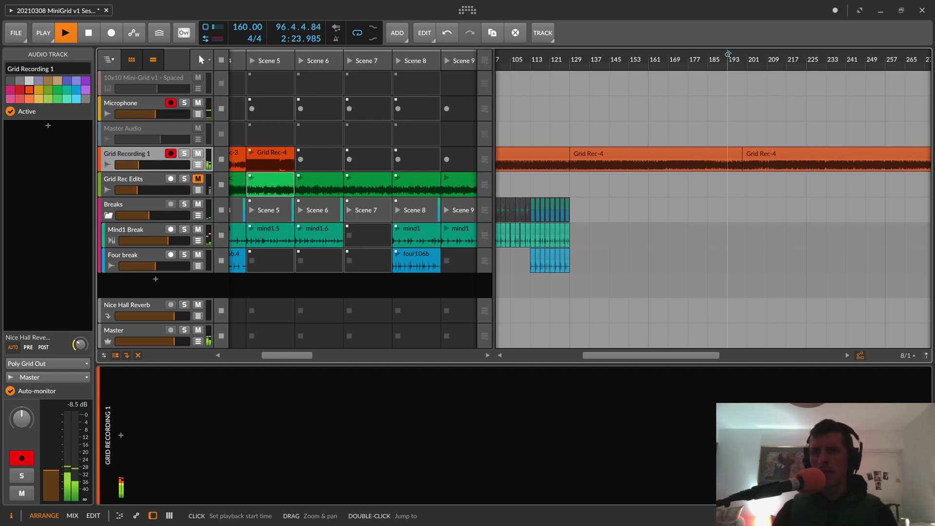
click(727, 257)
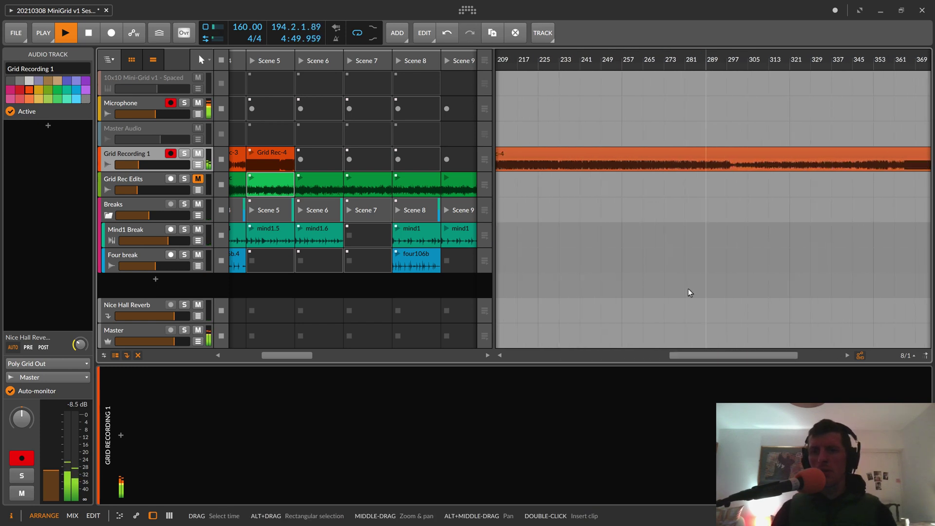
drag(728, 357, 772, 357)
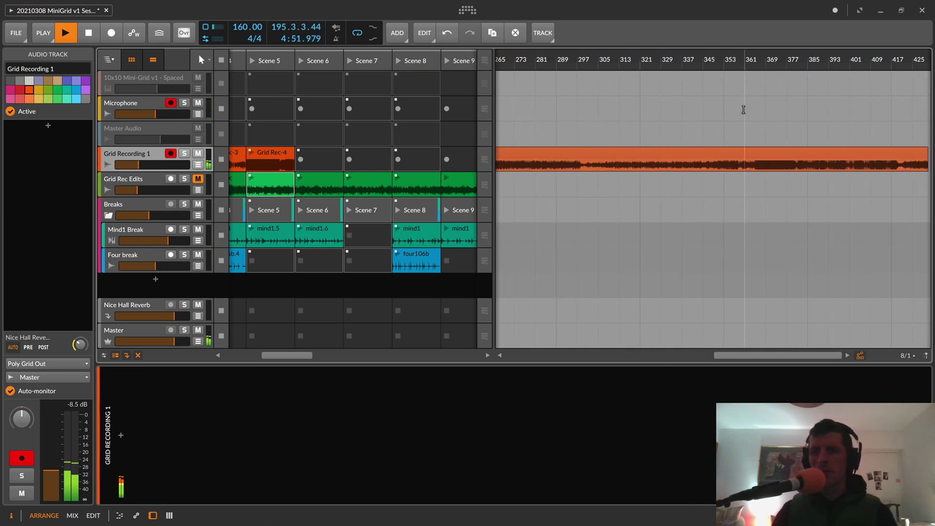
click(747, 59)
drag(164, 167, 128, 165)
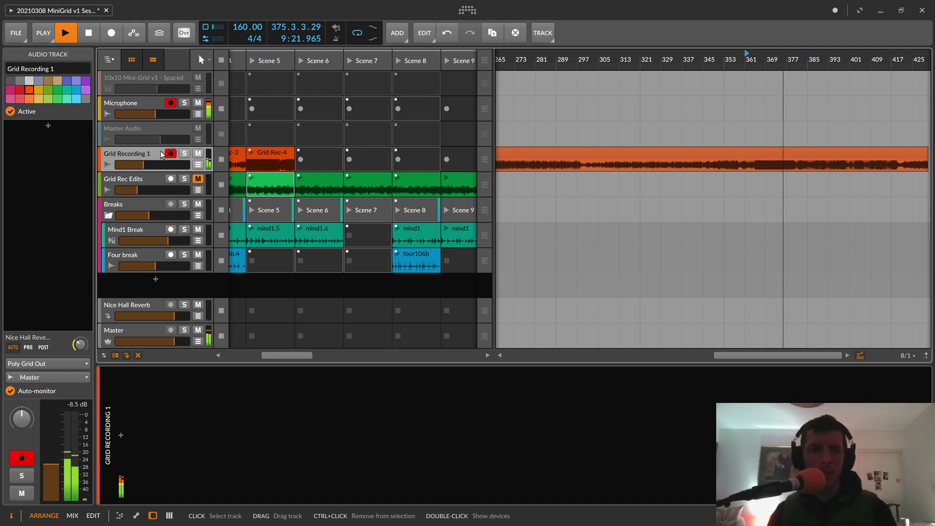
Split the Grid Rec-4 clip with the Knife tool at bar 369 and about bar 373 to isolate a four-bar slice.
click(207, 61)
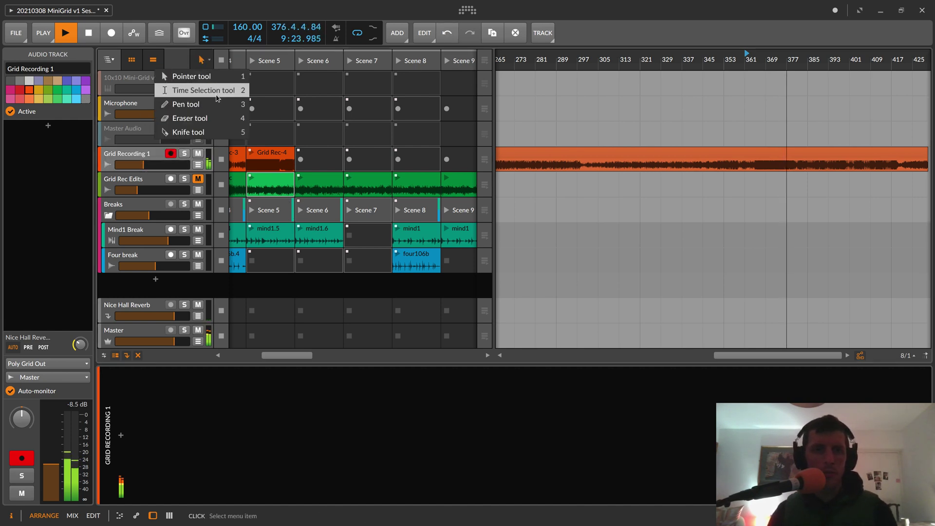
click(192, 135)
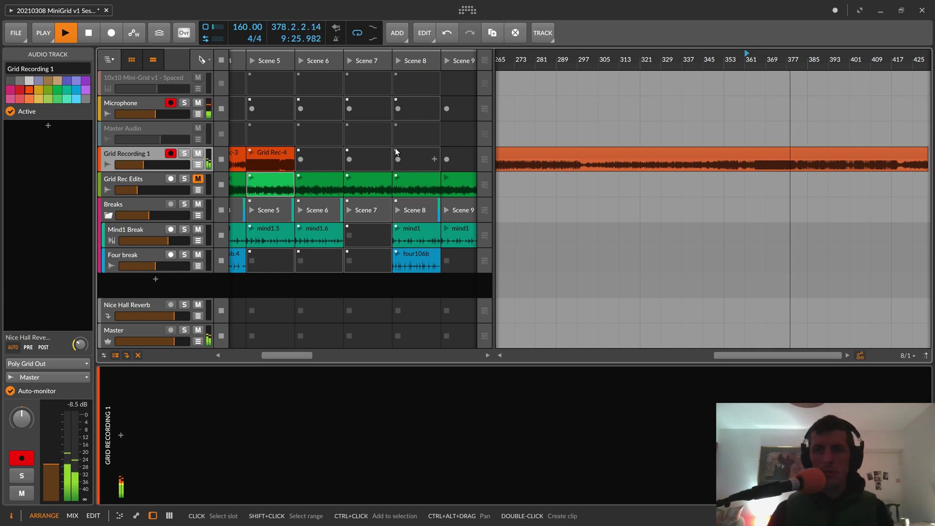
click(766, 56)
double_click(769, 55)
double_click(747, 55)
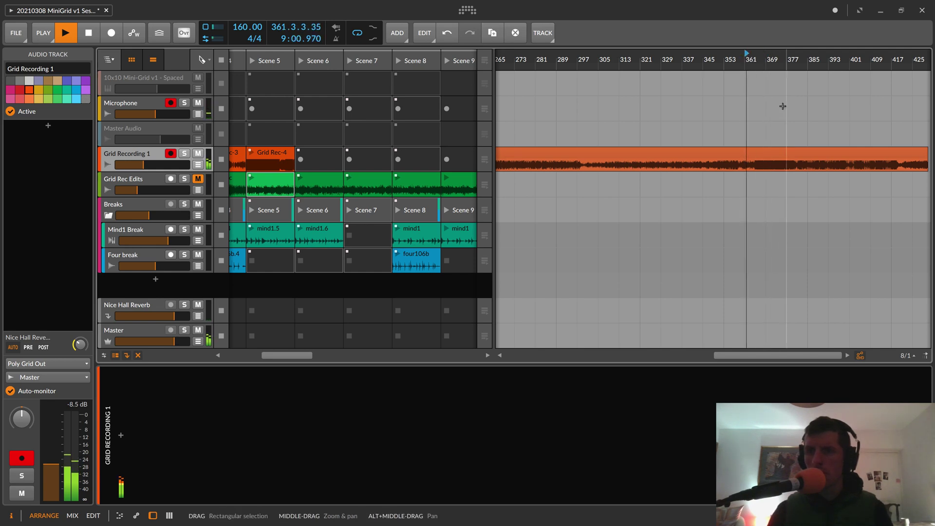
double_click(767, 55)
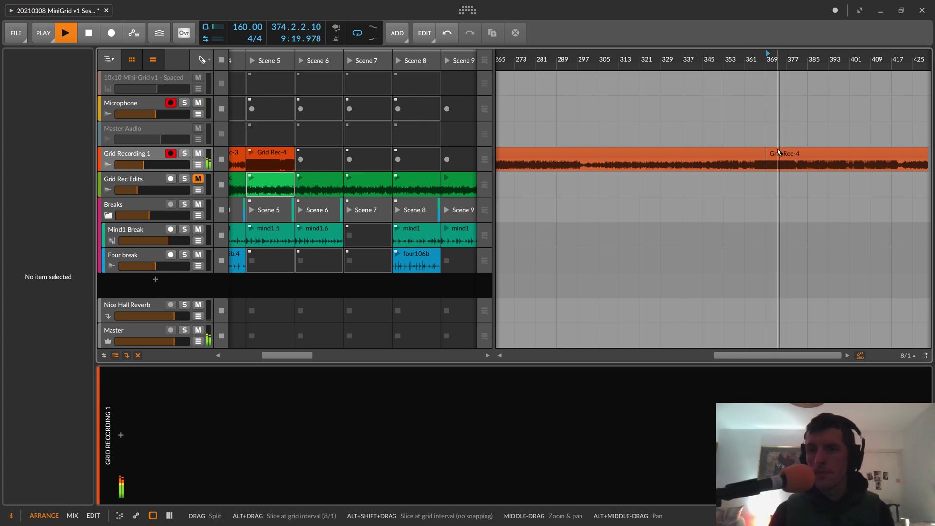
click(778, 150)
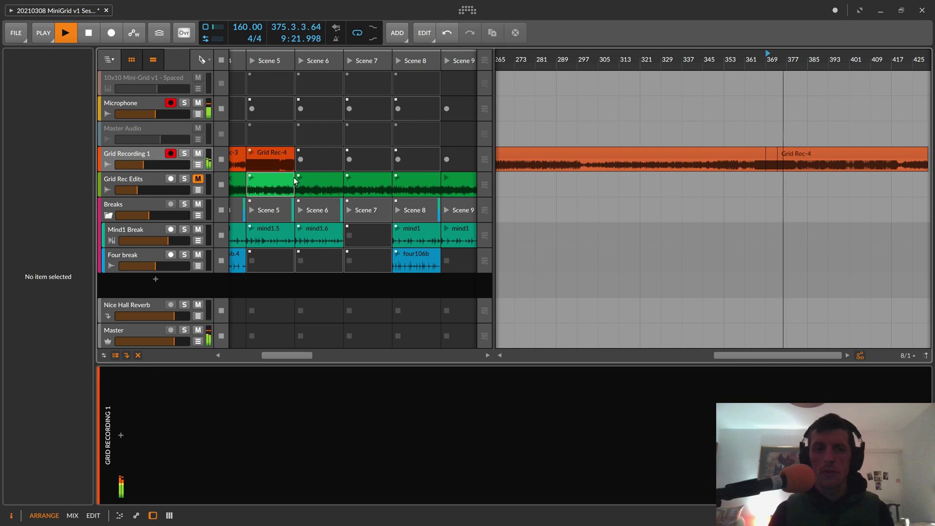
Add an instrument track below Four break and insert a Sampler device on it.
right_click(144, 280)
click(195, 291)
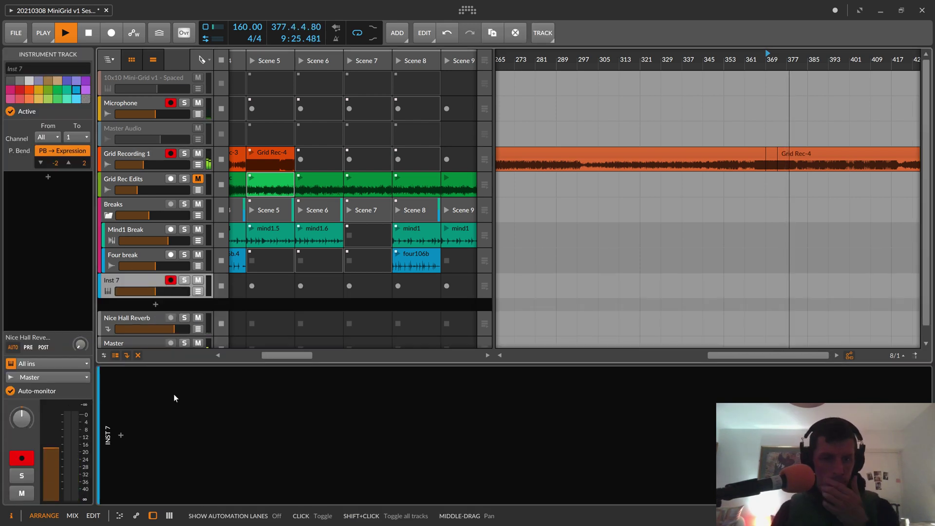
click(121, 435)
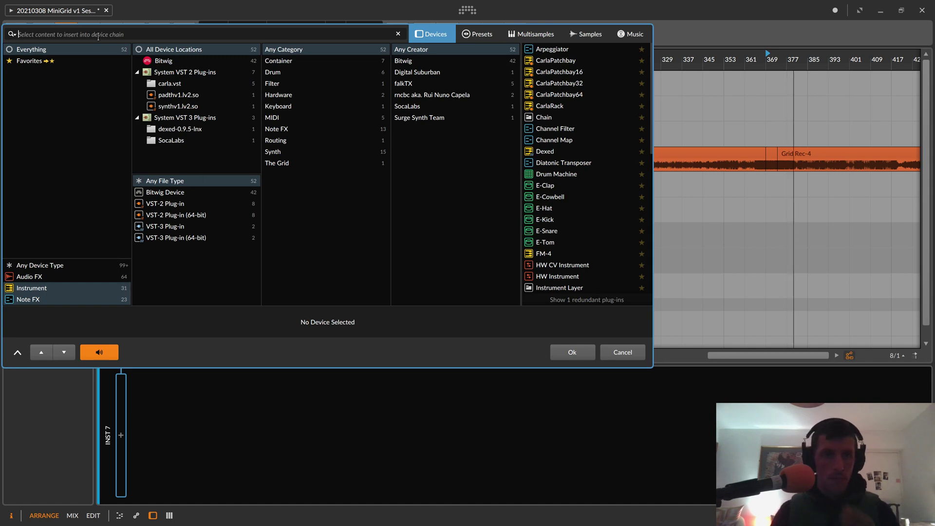
text(sam)
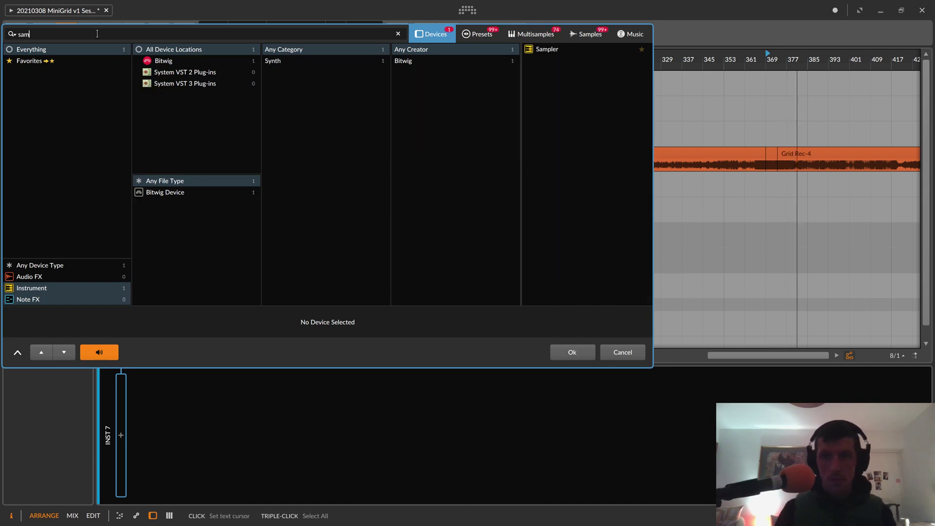
click(565, 54)
click(572, 352)
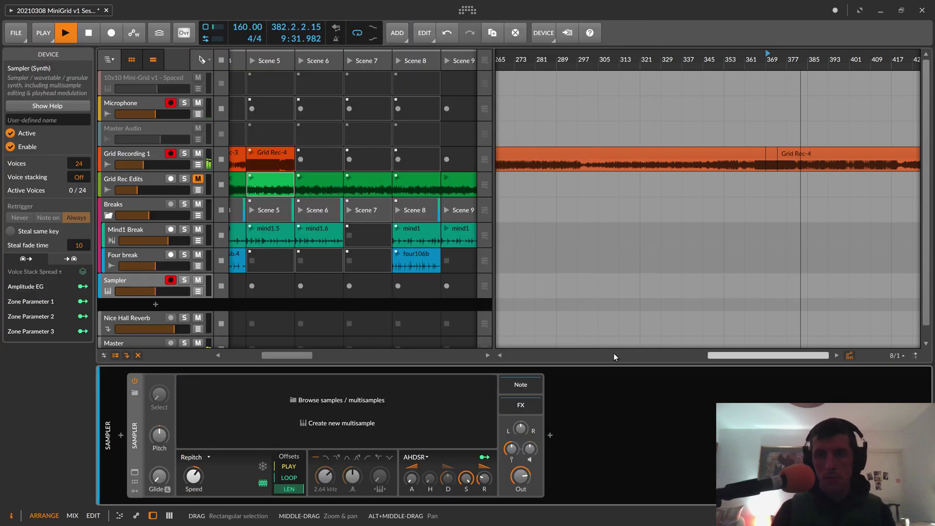
Switch to the Pointer tool and load the four-bar Grid Rec-4 slice at bar 369 into the Sampler.
click(777, 159)
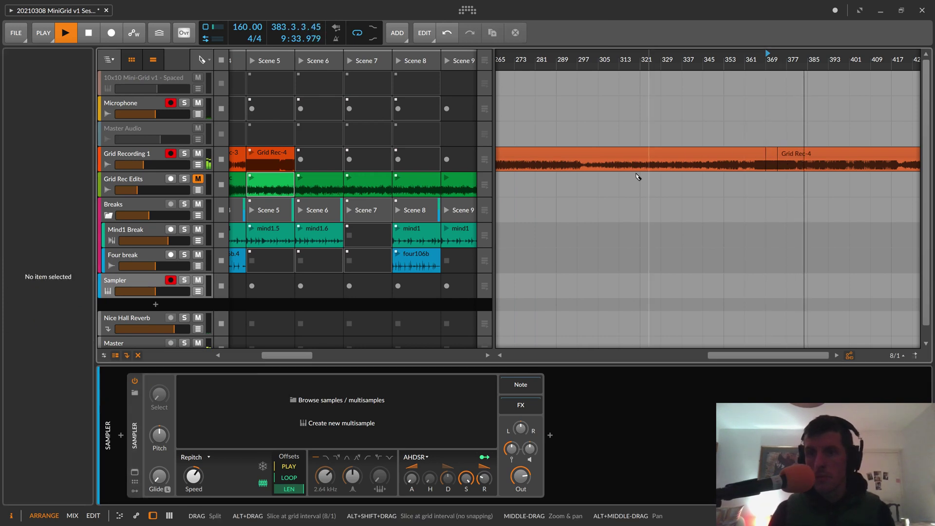
click(202, 59)
click(225, 73)
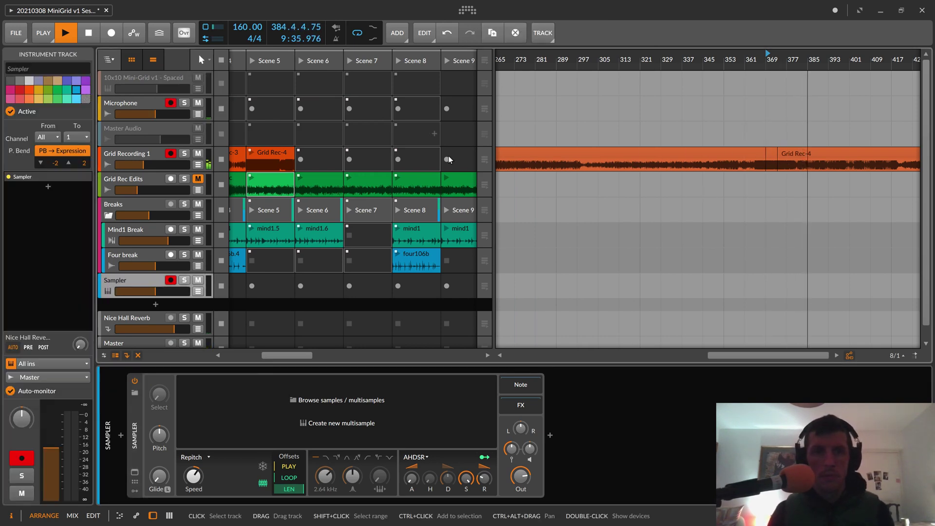
click(771, 154)
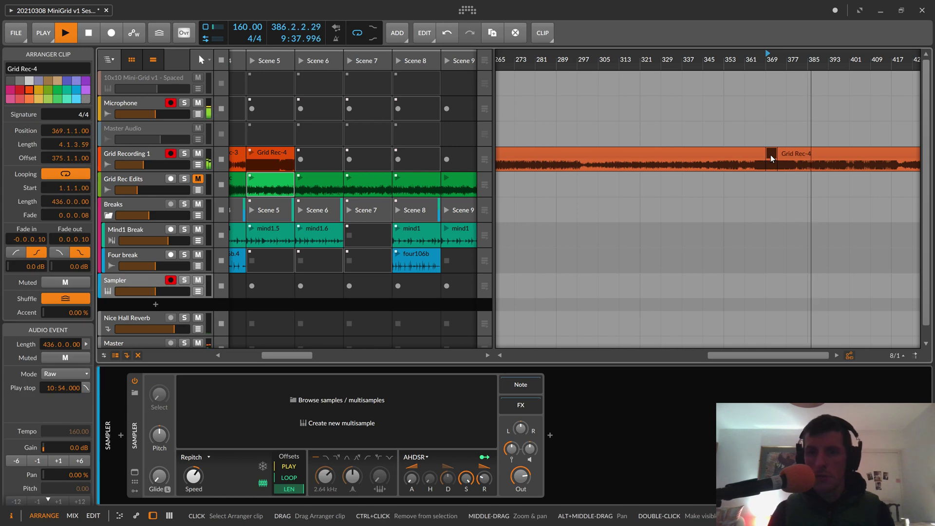
drag(771, 155, 436, 393)
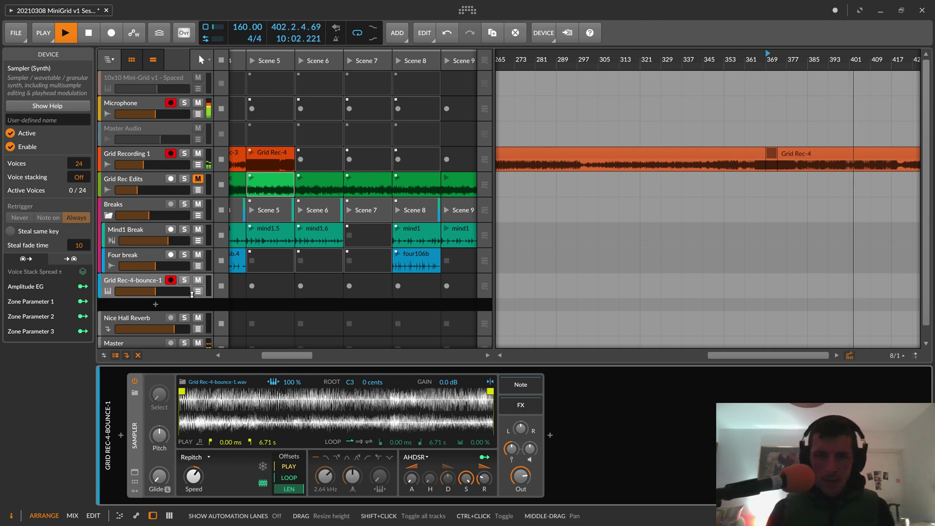
Reset the Sampler's Speed to its default value and switch its play mode to Textures.
click(136, 282)
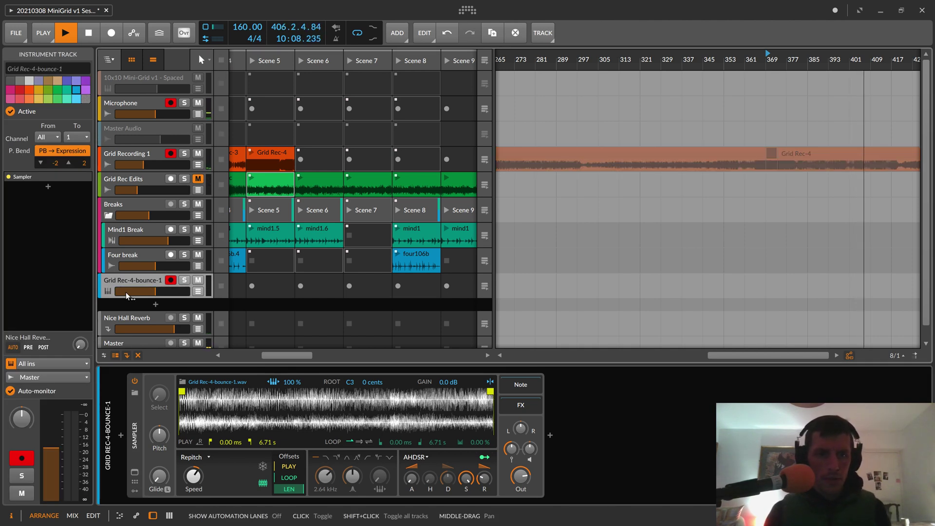
click(131, 413)
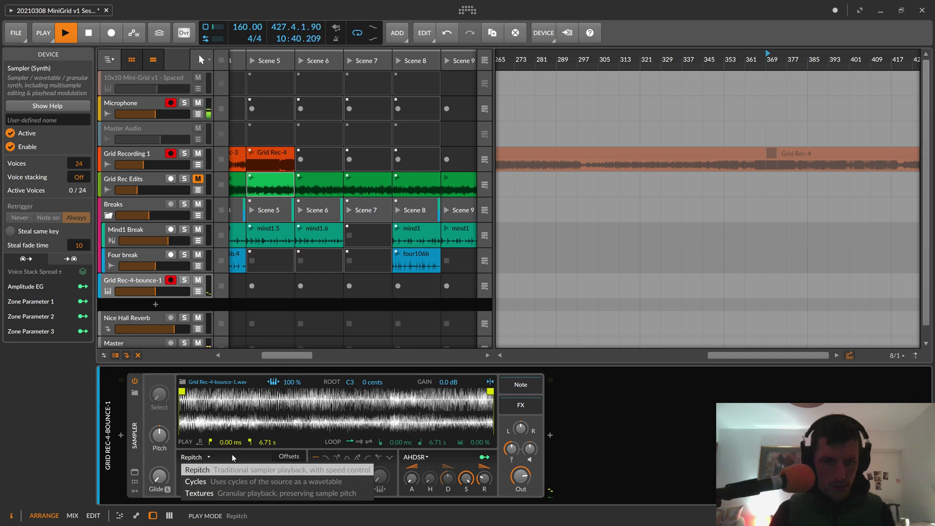
right_click(194, 476)
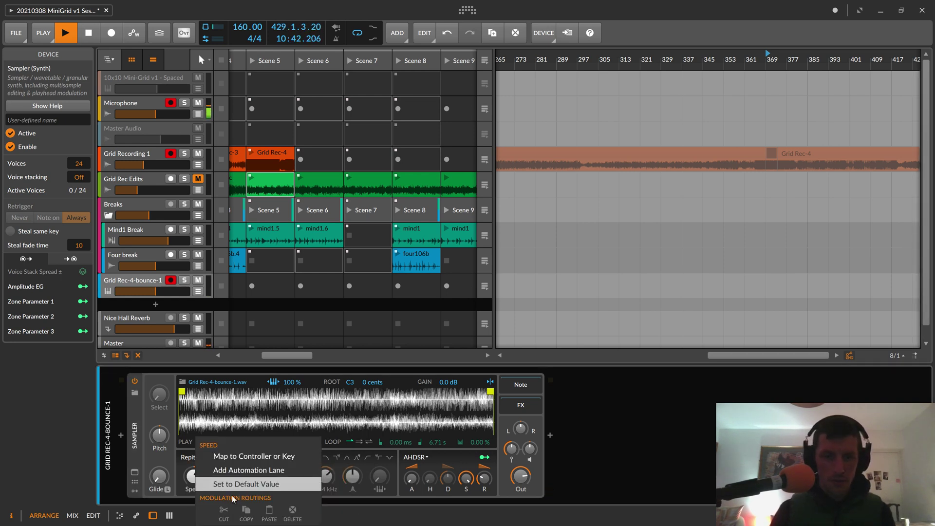
click(233, 484)
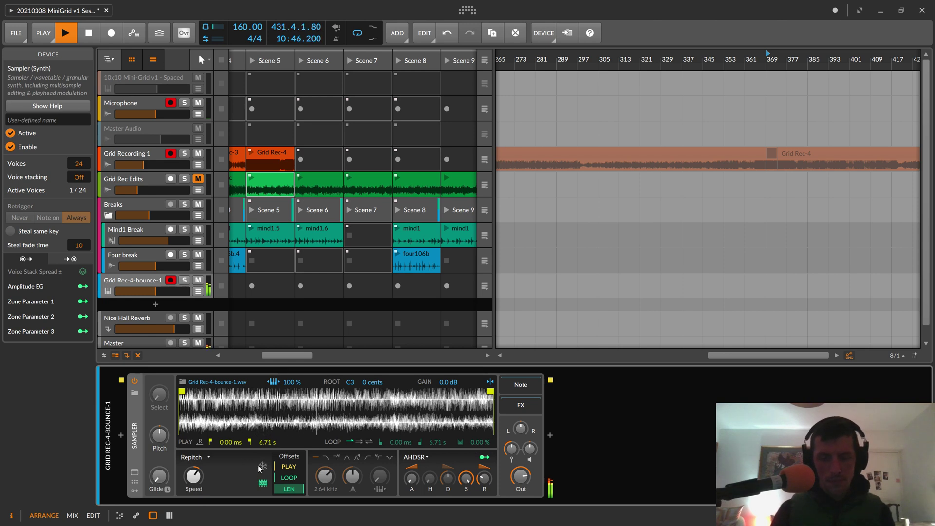
click(203, 457)
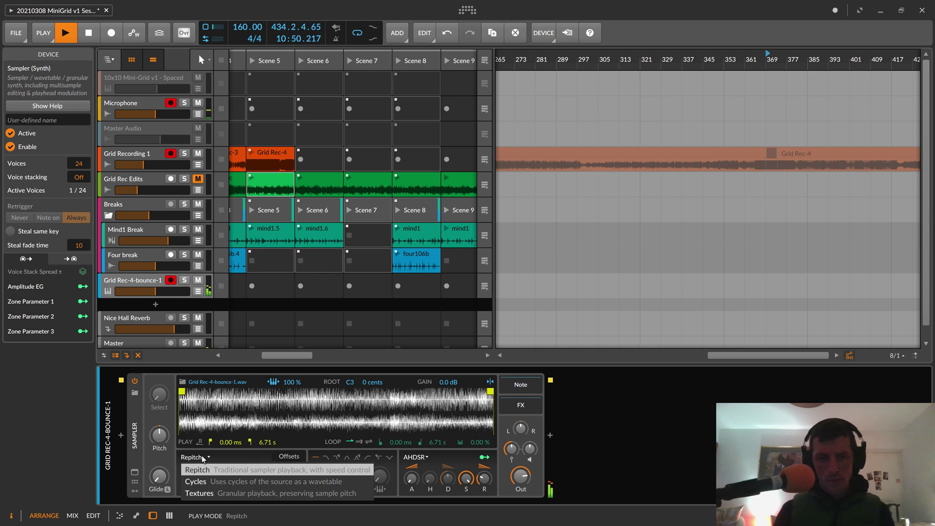
click(313, 492)
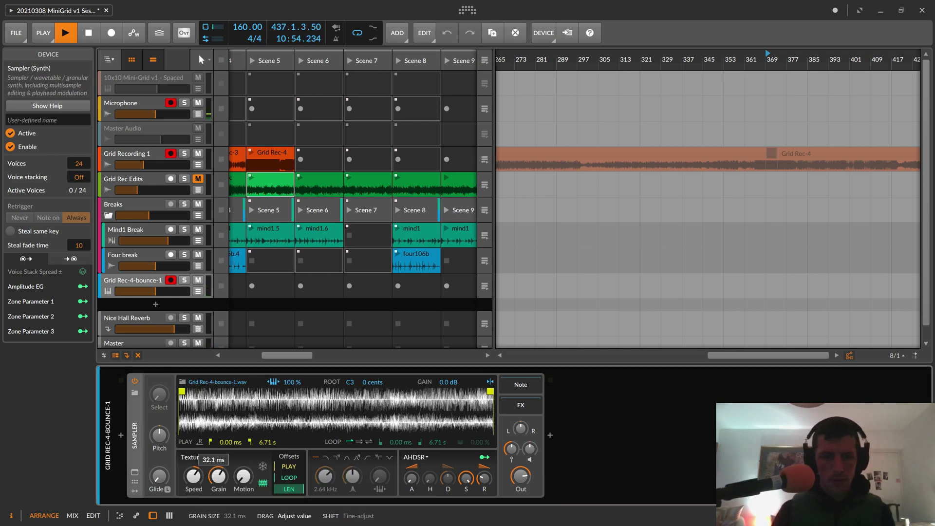
Raise the Sampler's Grain size and set the playhead Motion to about 88.5 %.
mouse_move(218, 477)
mouse_down()
mouse_move(194, 479)
mouse_move(209, 423)
mouse_move(194, 475)
mouse_move(241, 479)
mouse_move(221, 486)
mouse_up()
click(241, 477)
double_click(221, 476)
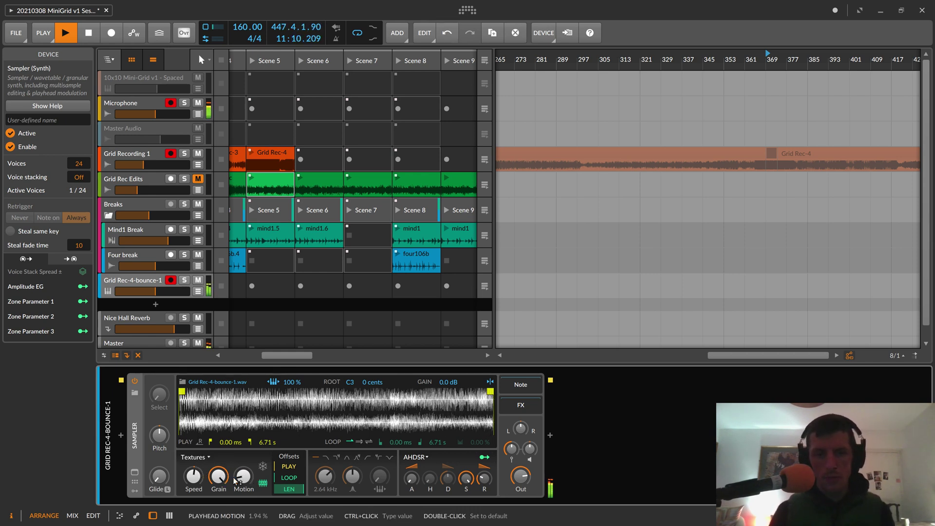
mouse_move(237, 479)
mouse_down()
mouse_move(237, 470)
mouse_move(242, 480)
mouse_up()
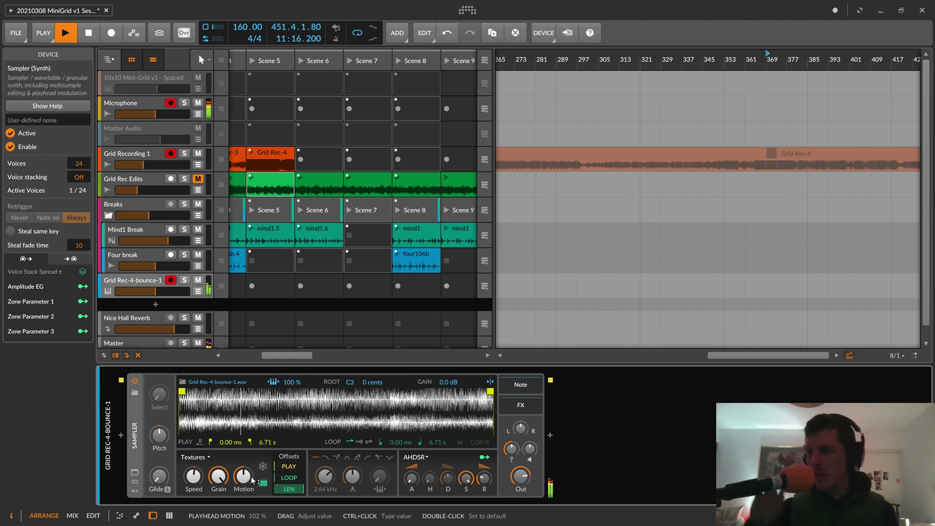
drag(245, 477, 244, 480)
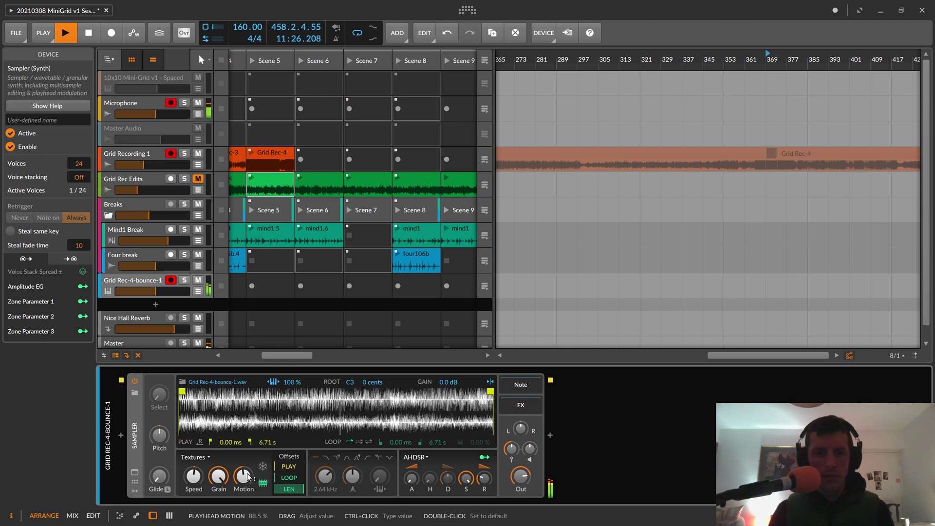
Adjust the Sampler's playhead Motion and Grain size, and switch its play mode to Cycles.
drag(248, 477, 222, 480)
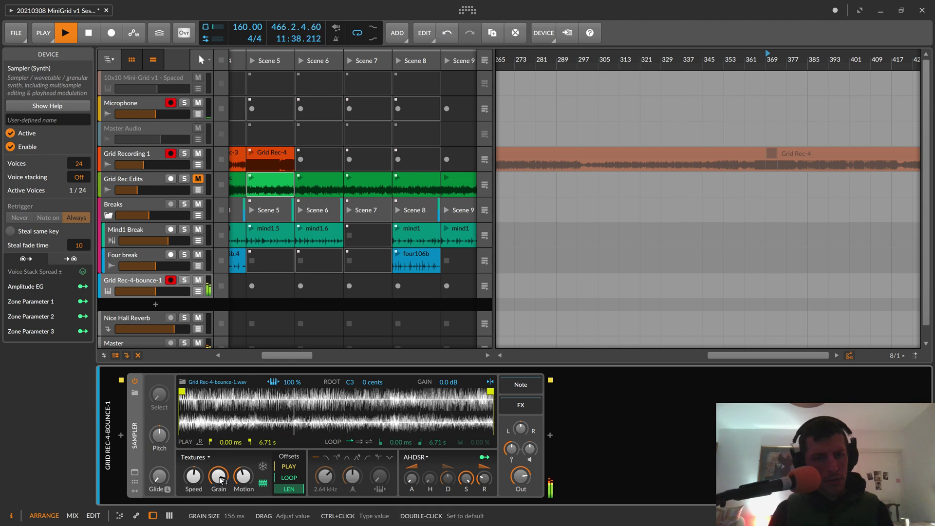
click(192, 453)
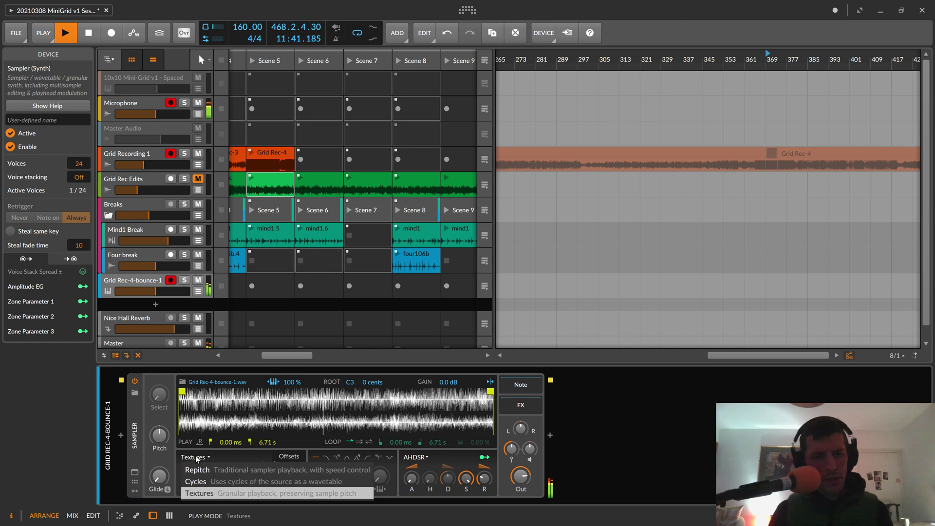
click(245, 481)
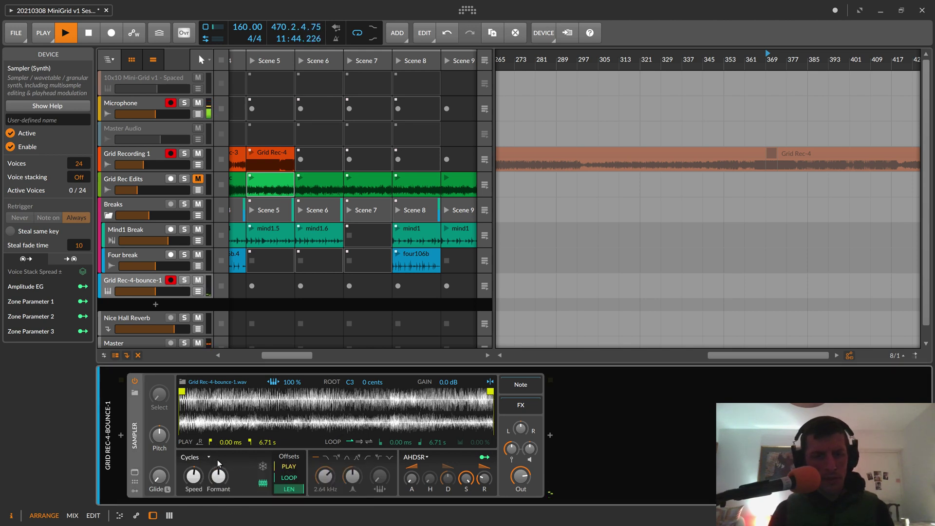
Raise the Sampler's Formant and set its Speed to about 57.7 %.
drag(194, 476, 216, 431)
drag(194, 481, 194, 488)
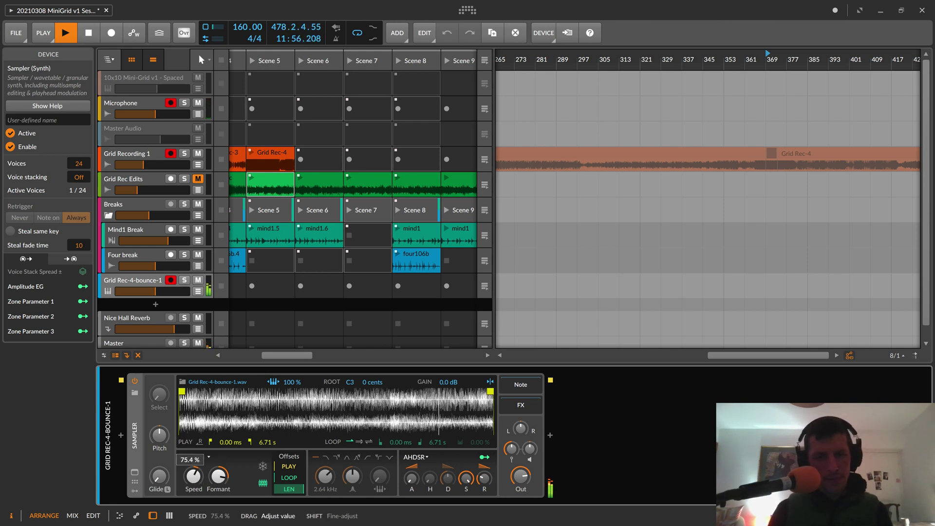
drag(194, 487, 193, 464)
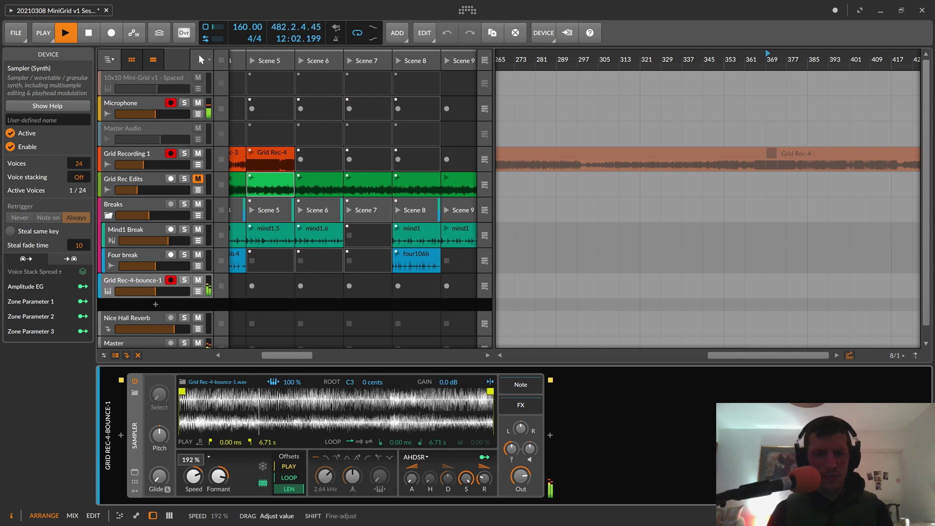
mouse_move(193, 476)
mouse_down()
mouse_move(193, 487)
mouse_move(193, 459)
mouse_move(193, 477)
mouse_up()
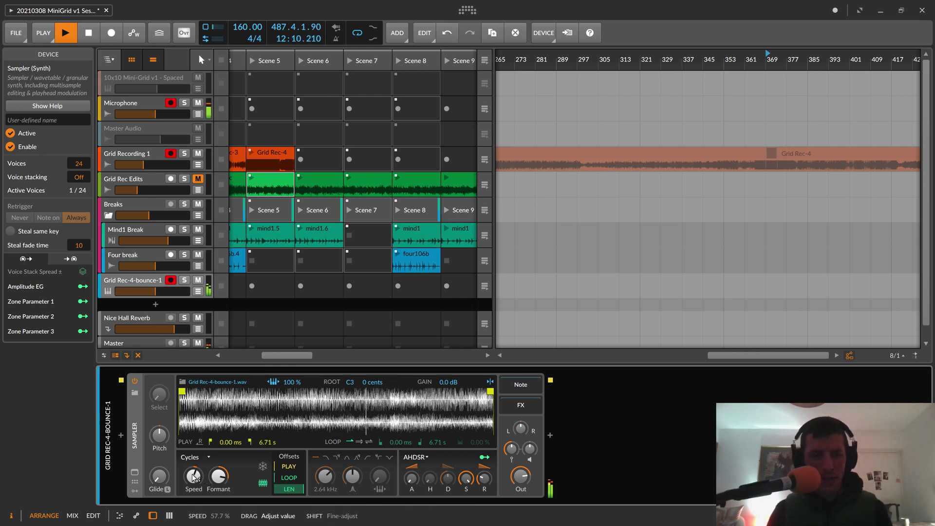
Add an audio track below Grid Rec-4-bounce-1 and set its input to that track's Sampler Out.
double_click(166, 304)
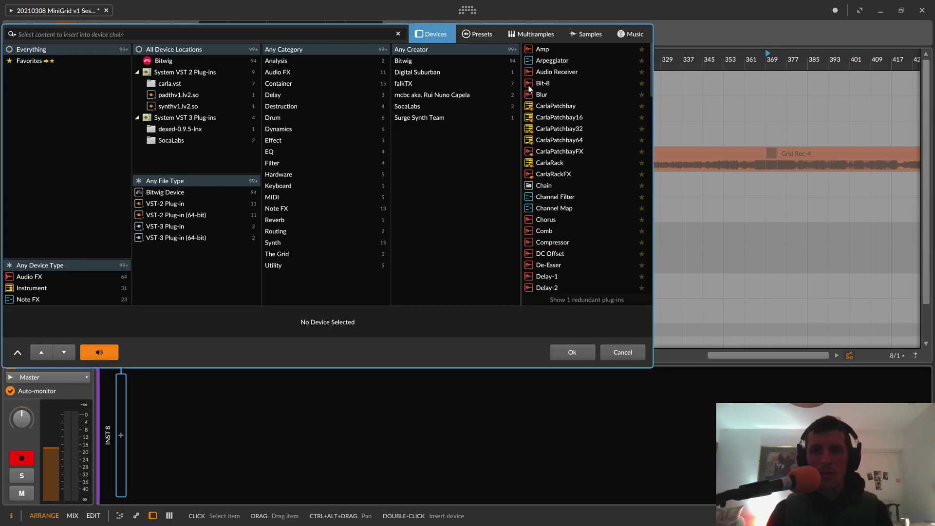
click(622, 352)
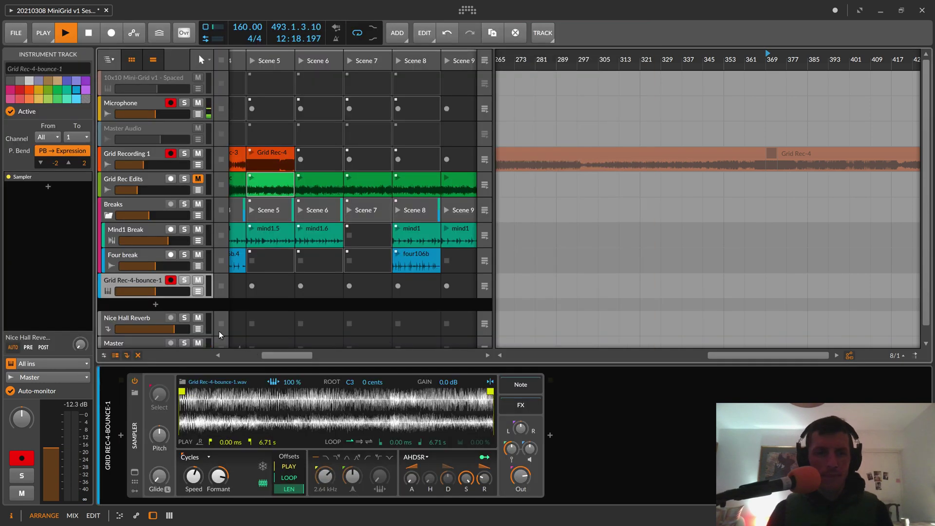
right_click(142, 304)
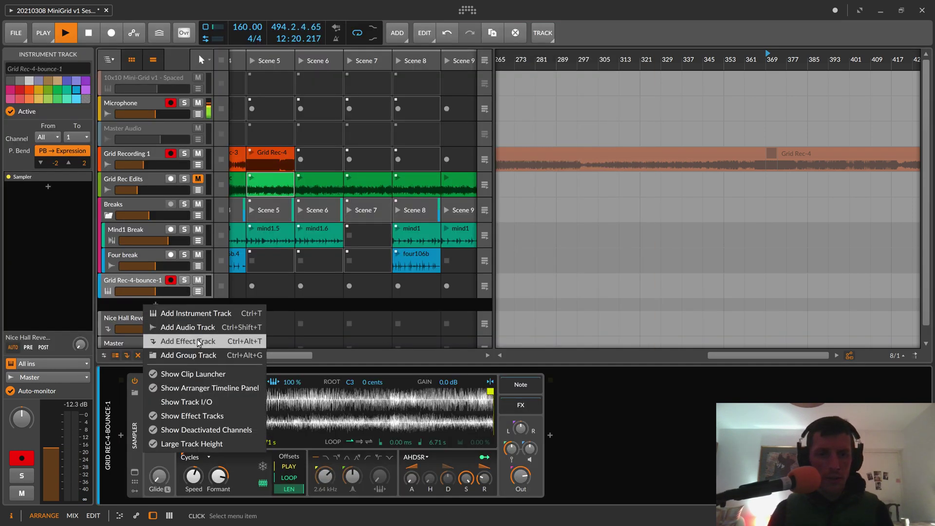
click(212, 328)
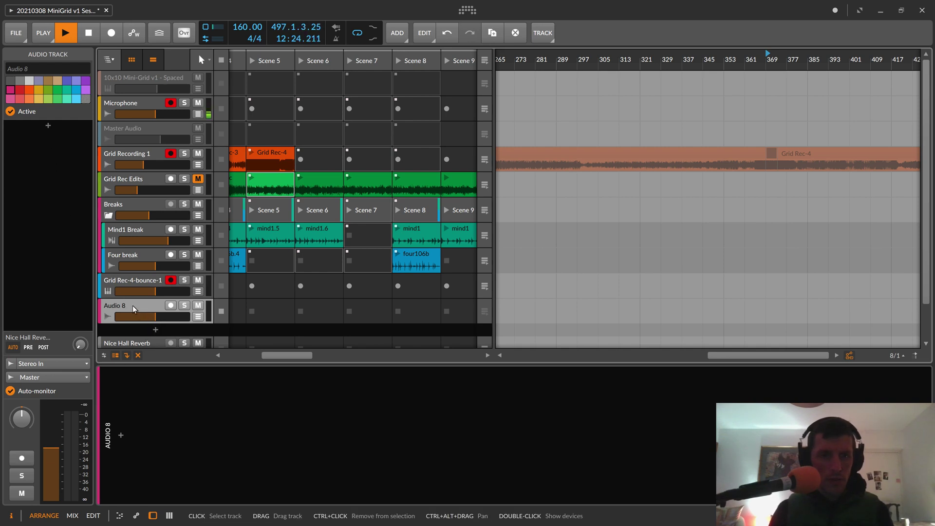
click(51, 364)
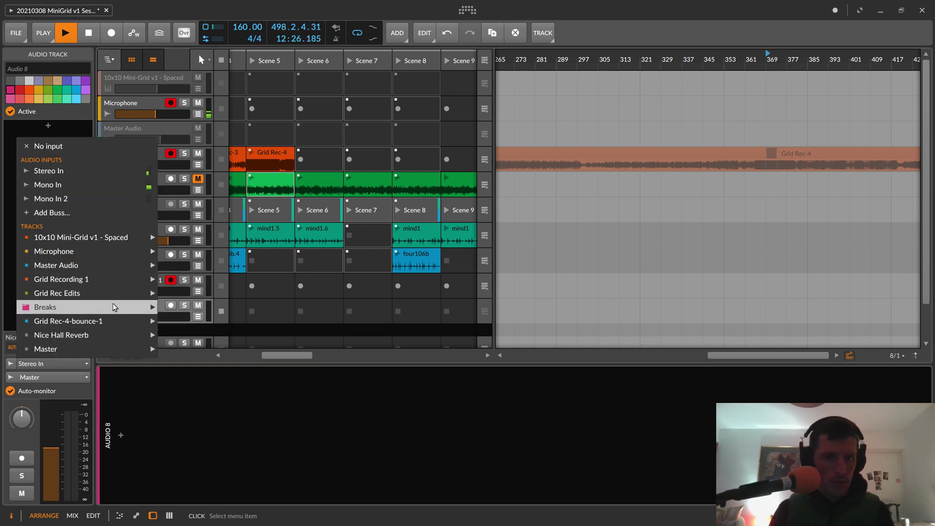
mouse_move(113, 306)
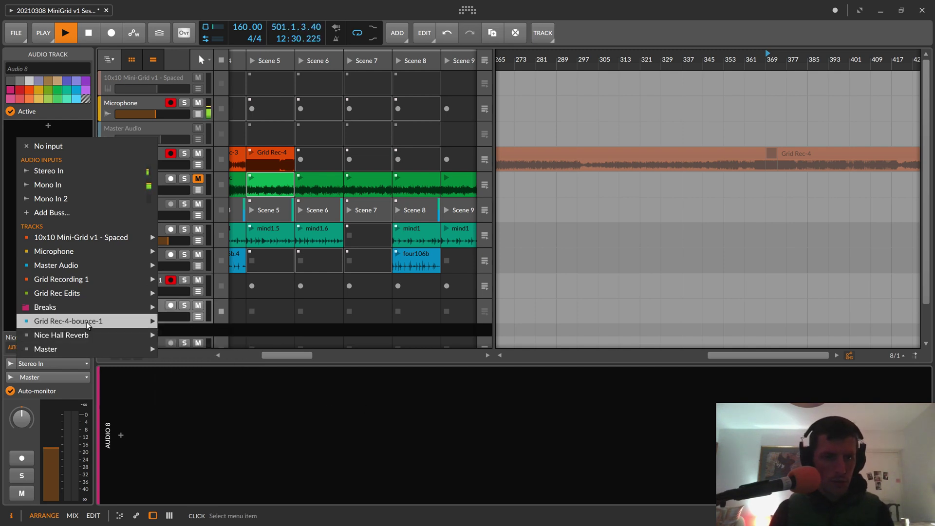
mouse_move(147, 323)
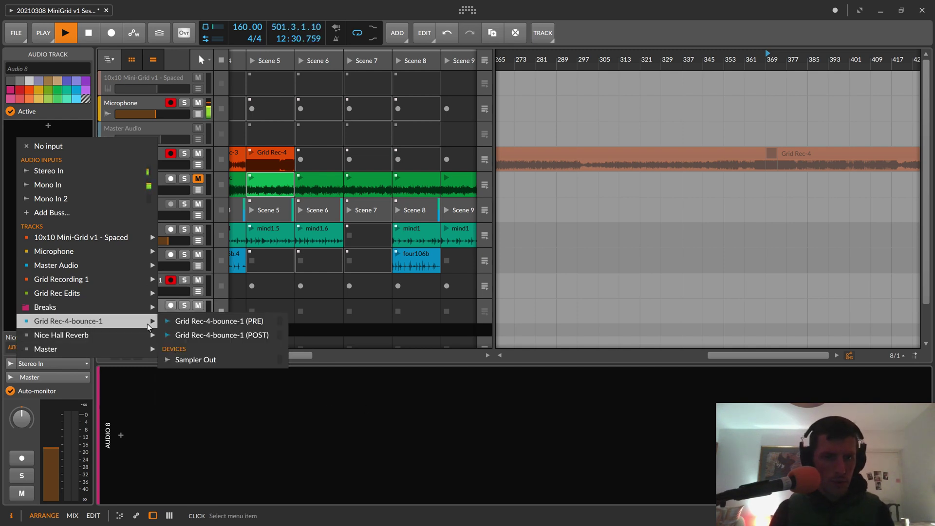
click(228, 359)
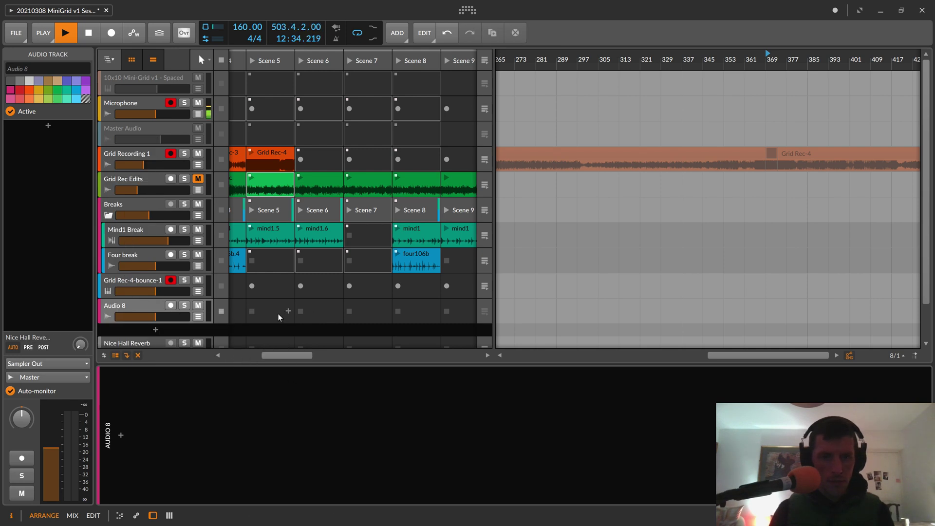
Arm the Audio 8 track and start recording into its Scene 6 slot.
click(136, 278)
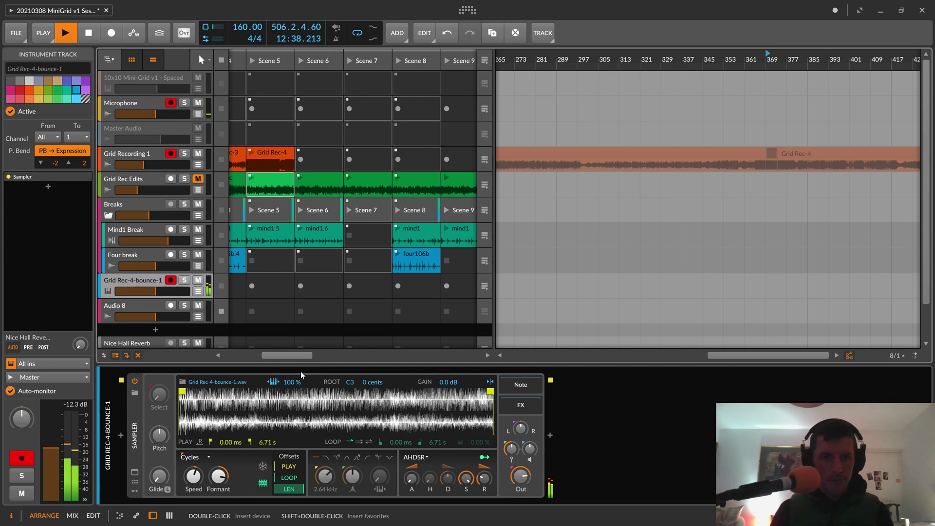
click(142, 305)
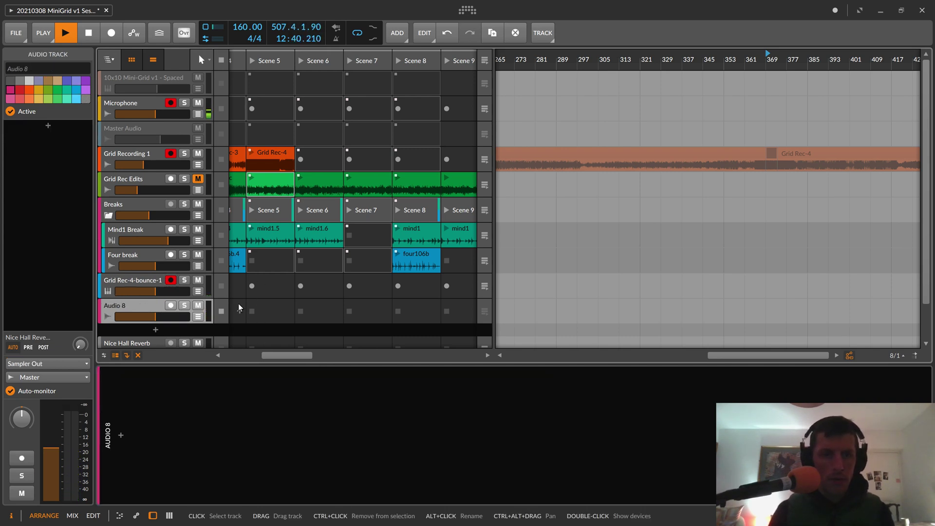
click(170, 305)
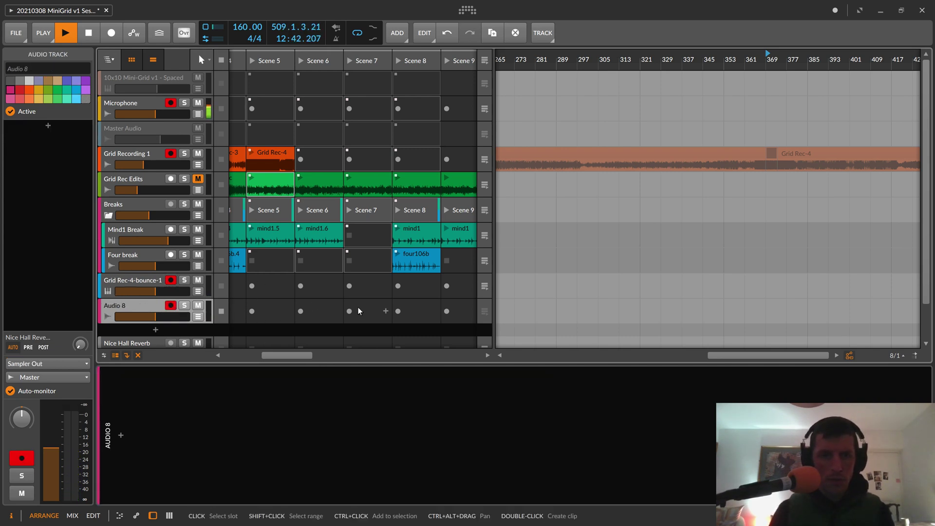
click(301, 311)
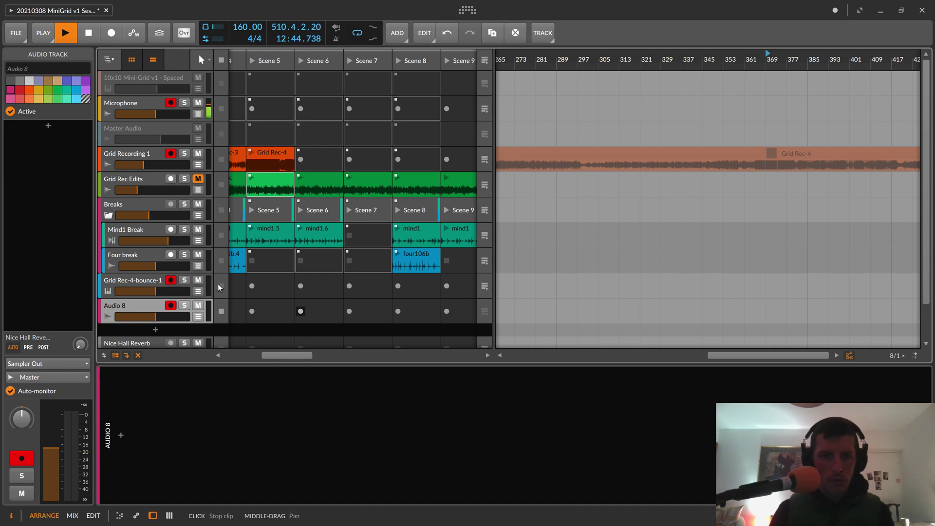
Vary the Sampler's Speed and Formant during the recording and turn on forward looping of the sample.
click(140, 284)
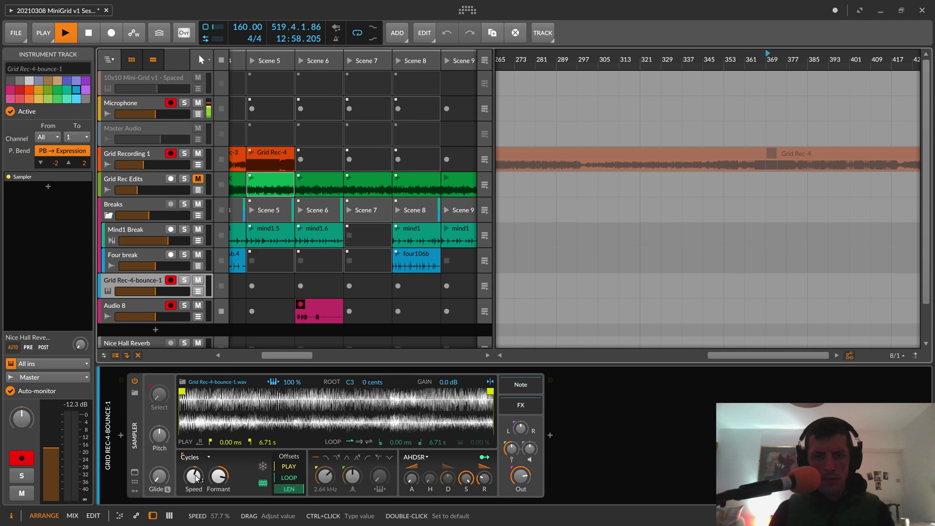
drag(196, 479, 218, 475)
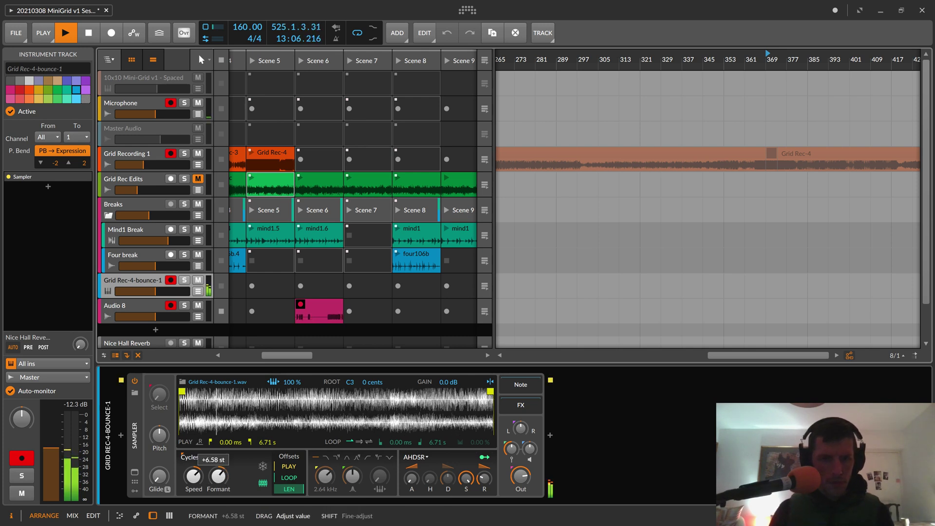
click(361, 441)
drag(218, 476, 218, 477)
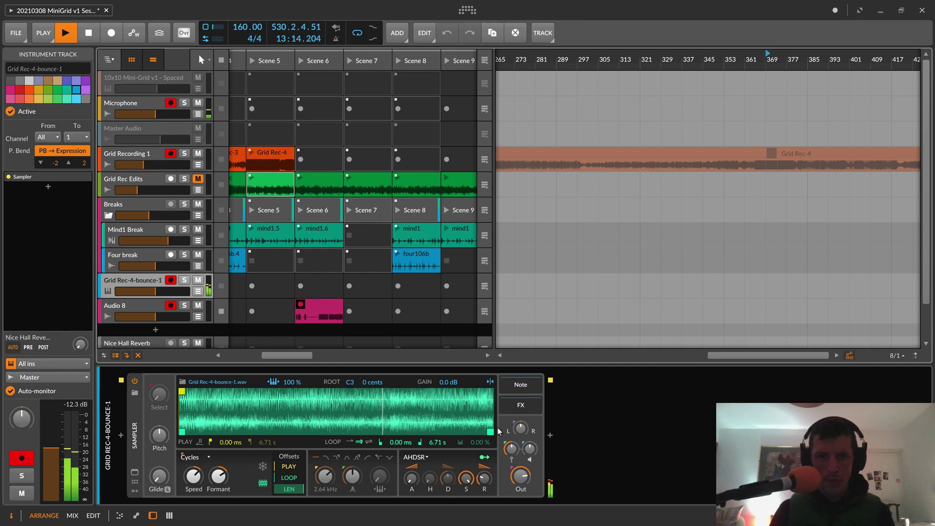
Sweep the Sampler's loop start and end points, return them to 0.00 ms and 6.73 s, and readjust the Formant.
drag(491, 432, 468, 424)
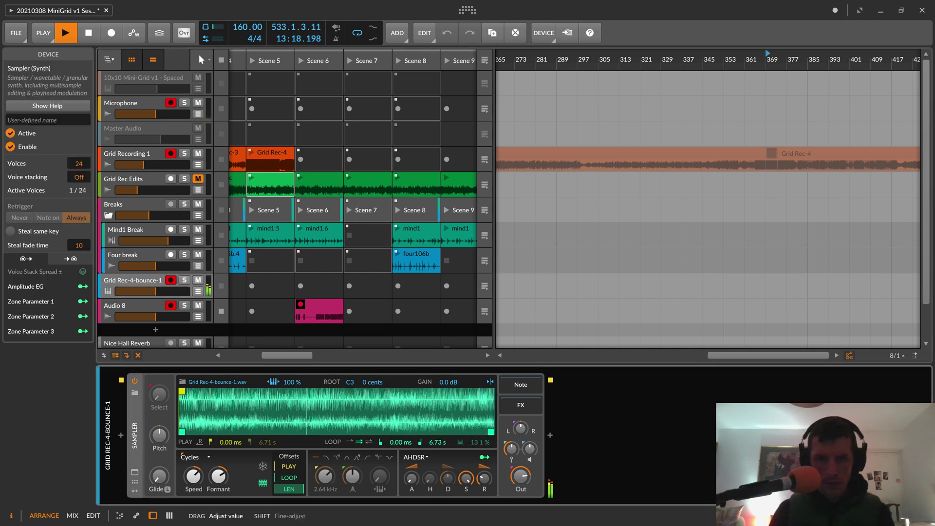
drag(183, 431, 224, 431)
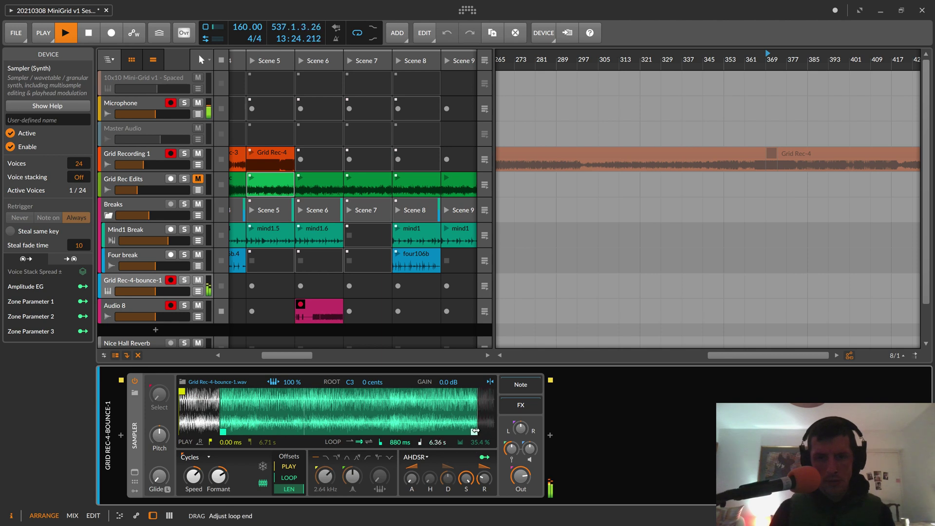
drag(223, 432, 181, 432)
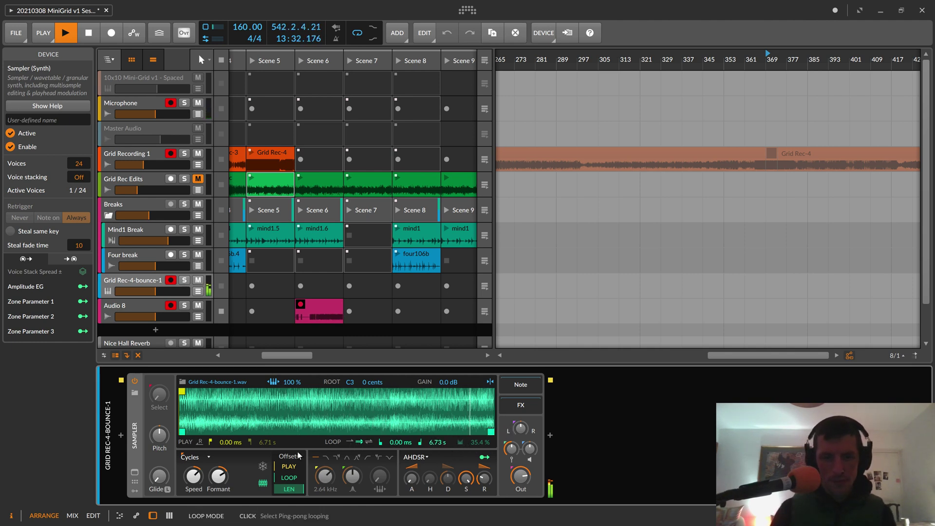
mouse_move(218, 475)
mouse_down()
mouse_move(194, 476)
mouse_move(218, 473)
mouse_up()
End the recording on Audio 8 and name the recorded clip "Sci Fi".
click(221, 311)
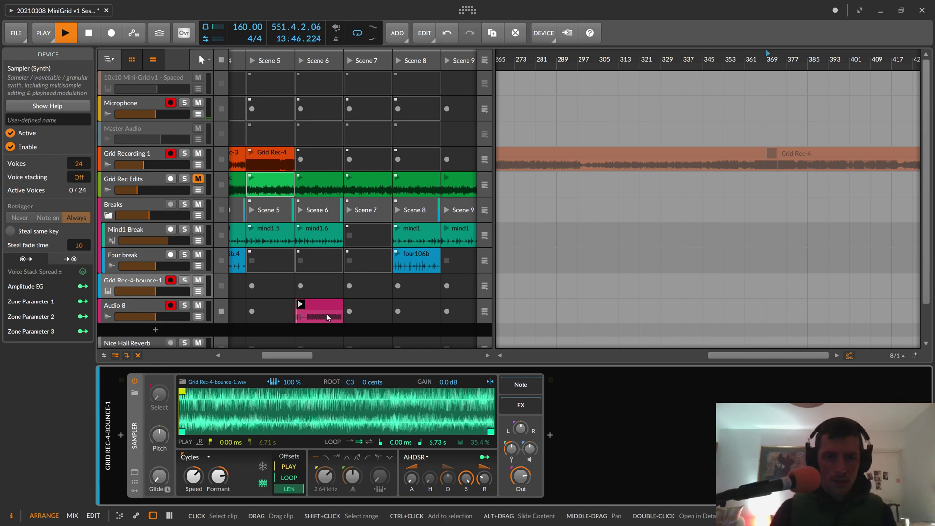
click(326, 314)
click(30, 99)
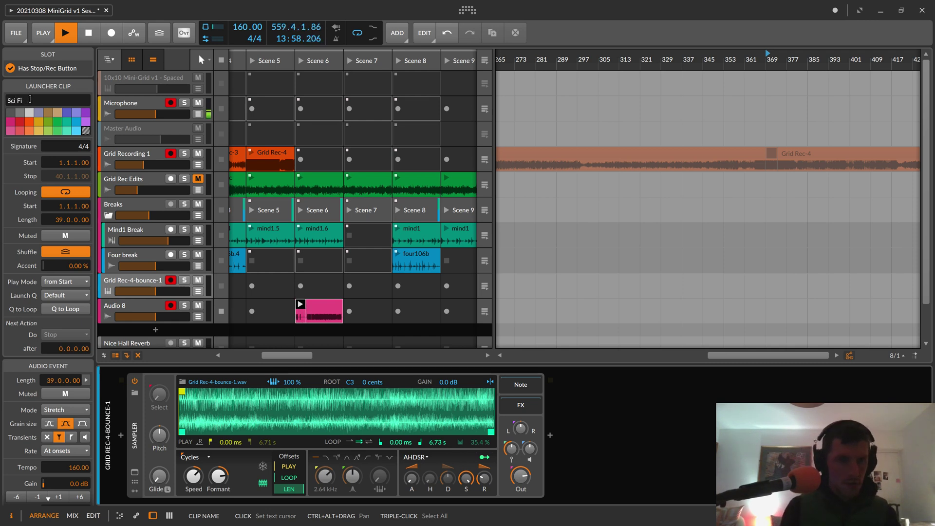
key(Return)
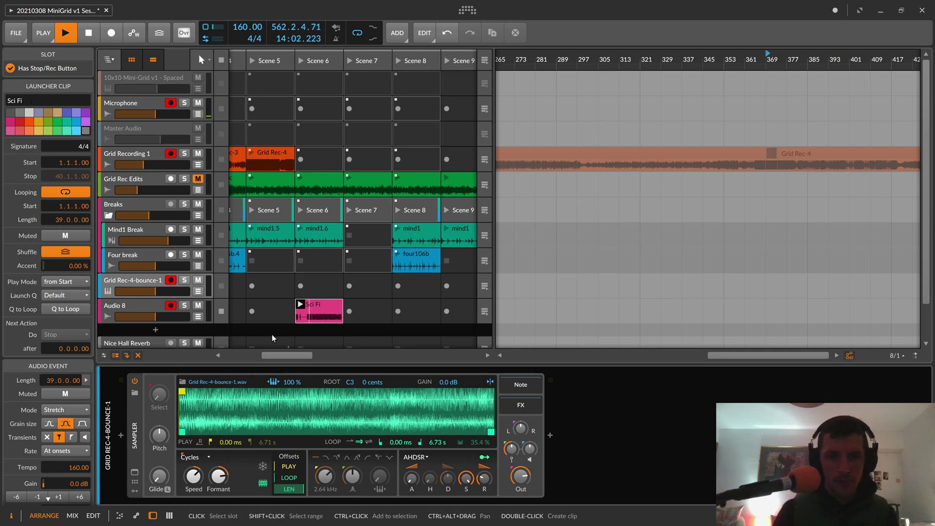
Switch the Sampler back to Textures mode, stop the Sci Fi clip and select the empty Scene 7 slot on Audio 8.
click(200, 458)
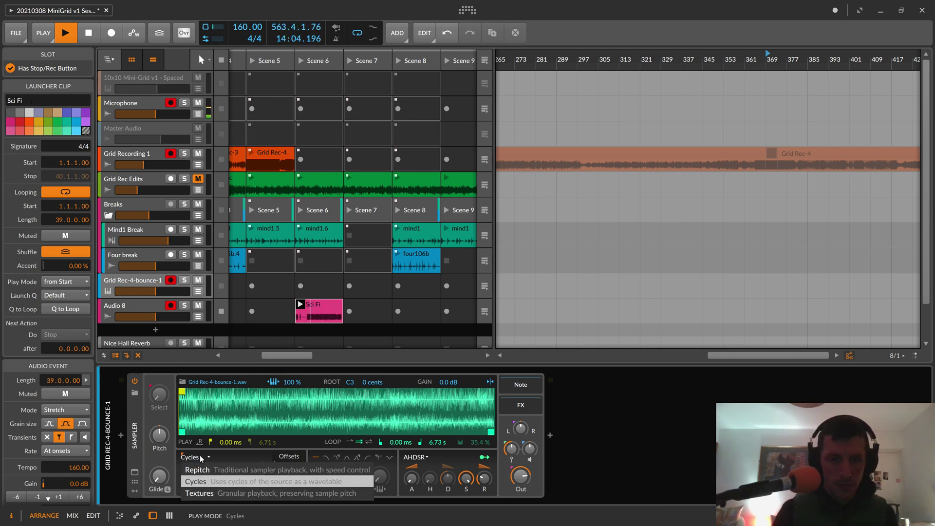
click(220, 494)
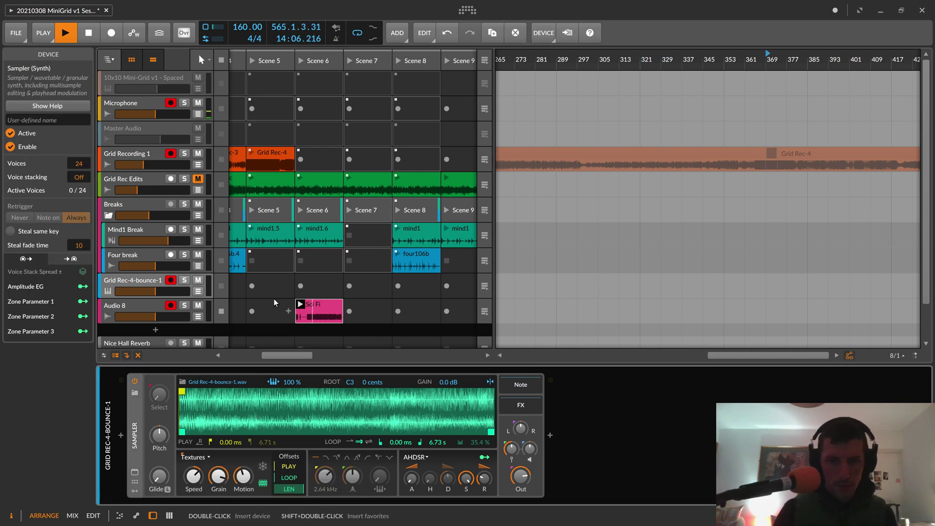
click(219, 312)
click(359, 311)
Leave the clip automation view and bring back the Sampler device of the Grid Rec-4-bounce-1 track.
key(a)
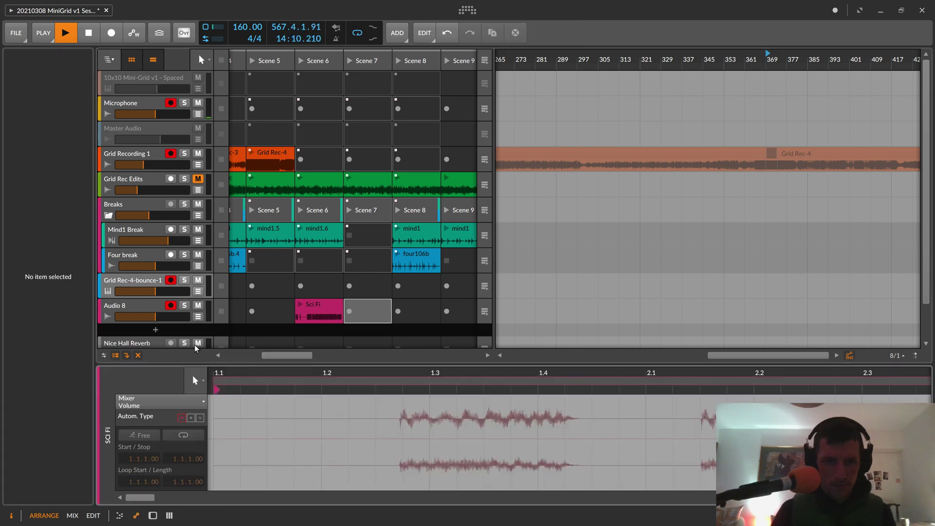
click(141, 292)
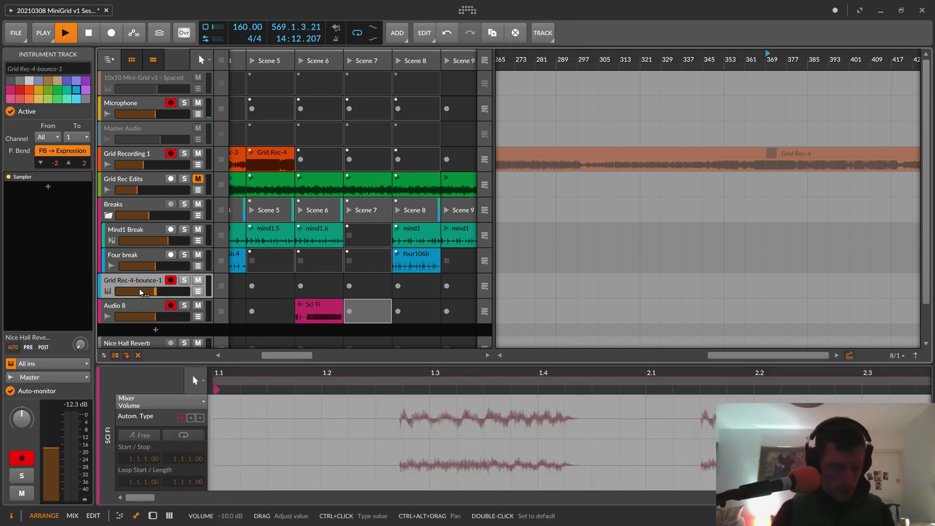
key(a)
double_click(130, 282)
key(a)
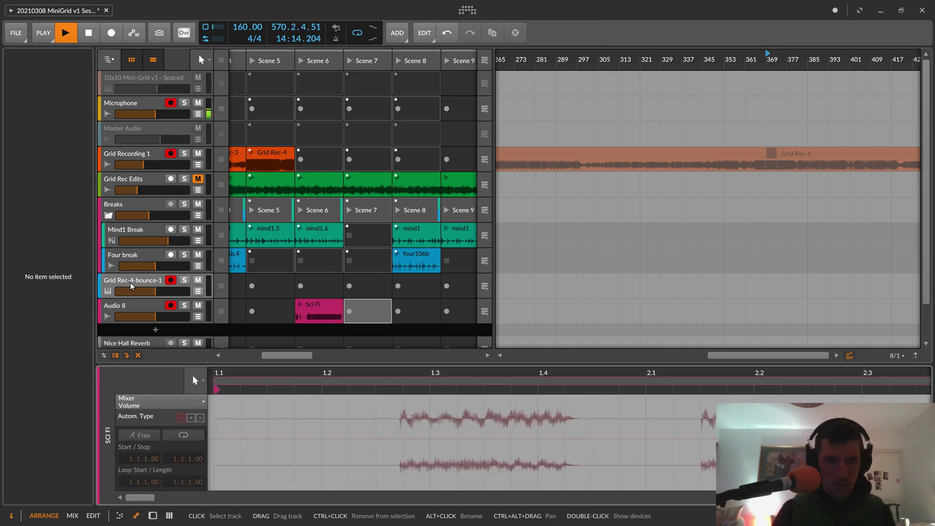
click(133, 283)
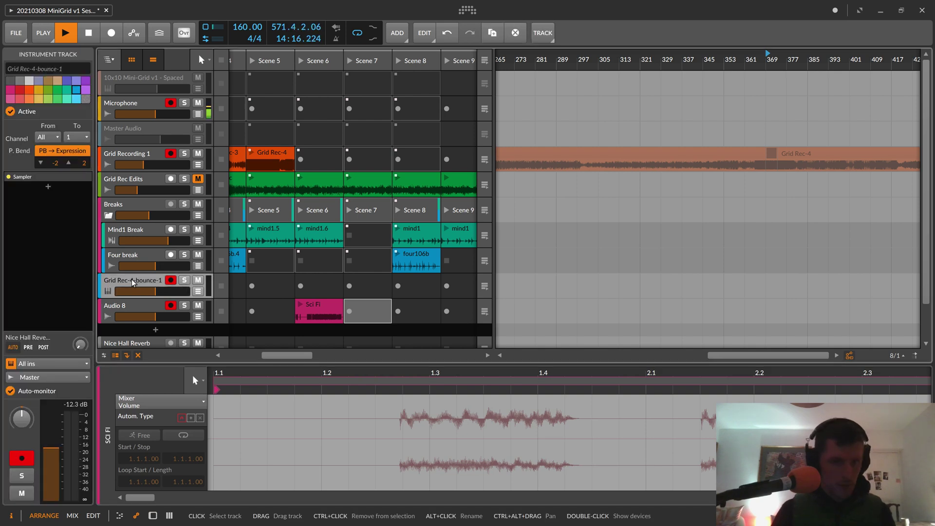
double_click(133, 281)
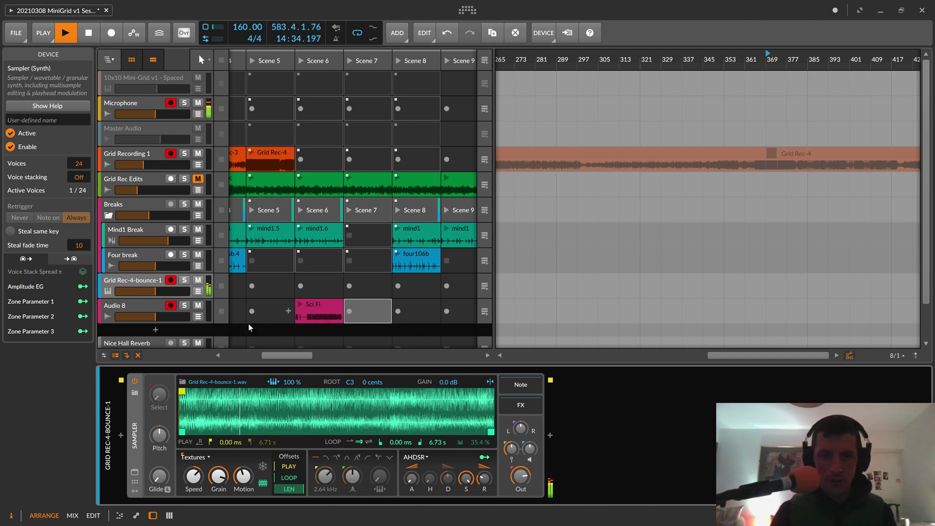
click(121, 281)
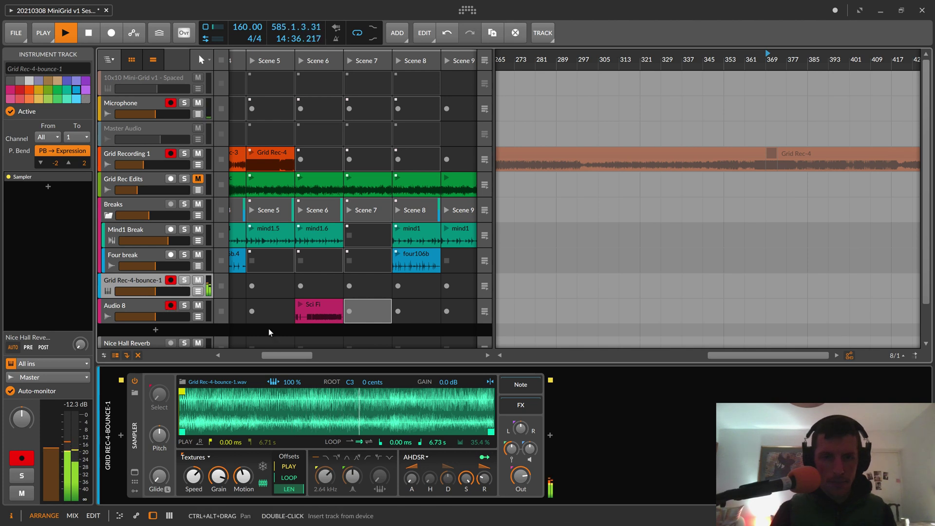
Readjust the Sampler's Grain and Motion, and switch playback from the launcher back to the arranger.
drag(219, 477, 219, 485)
drag(243, 477, 219, 487)
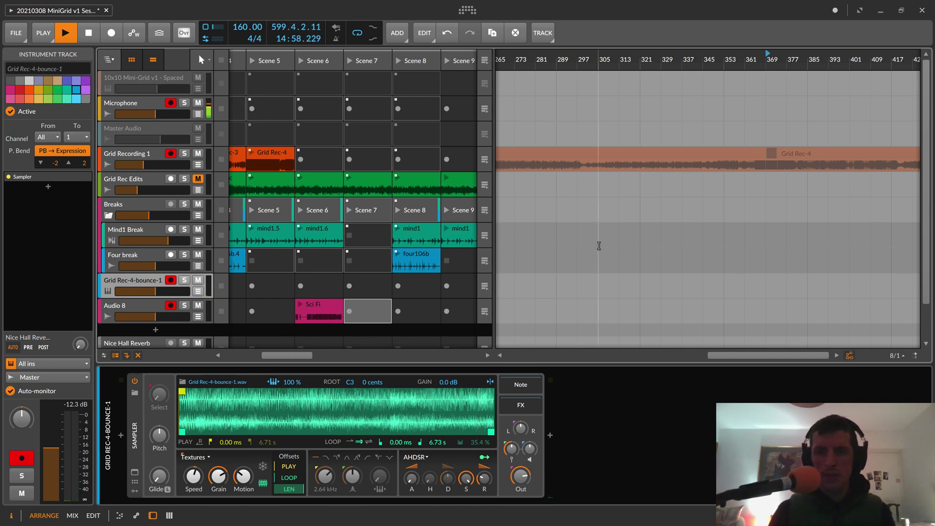
click(487, 66)
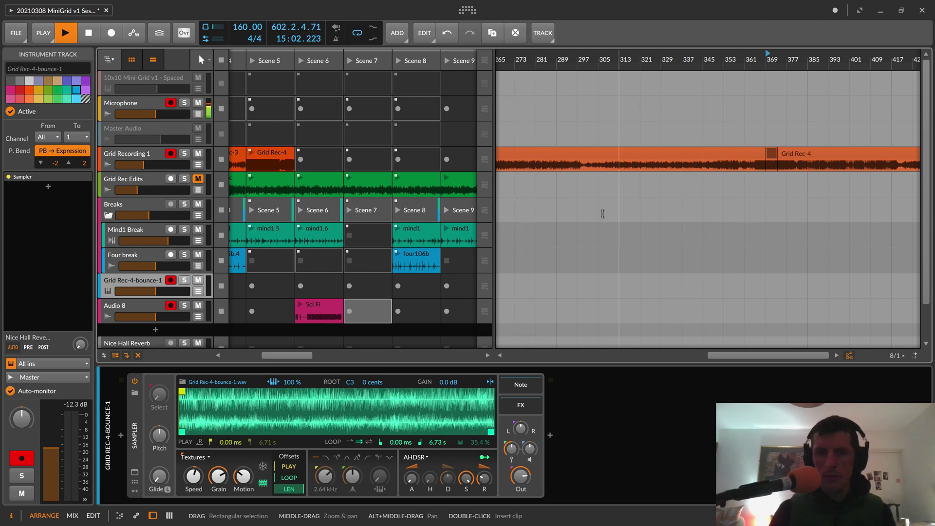
Copy the short Grid Rec-4 slice at bar 369 into the Scene 13 slot of Grid Recording 1 and launch it.
drag(300, 356, 365, 356)
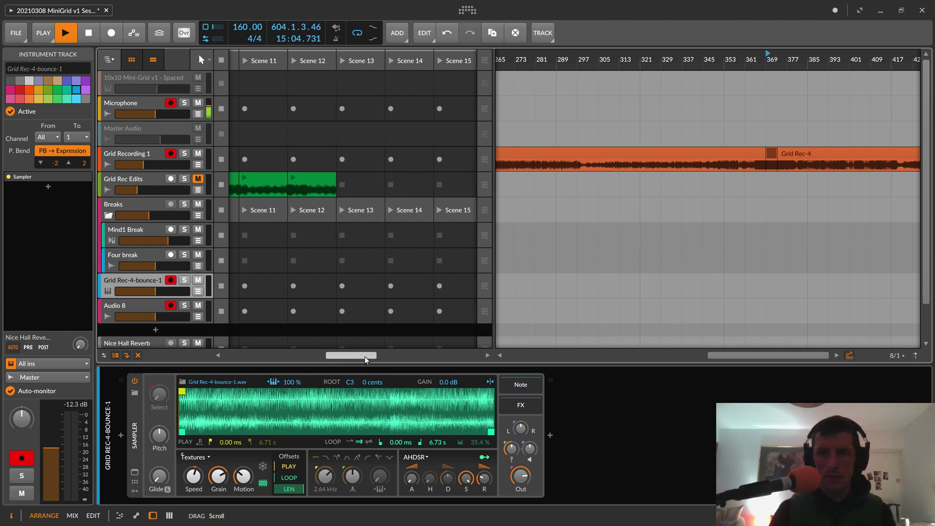
click(771, 153)
drag(771, 153, 363, 155)
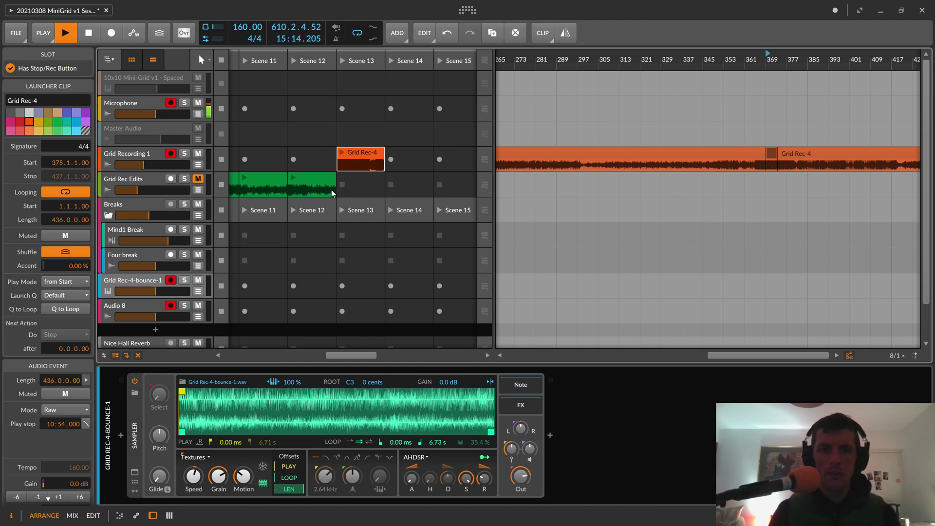
click(343, 153)
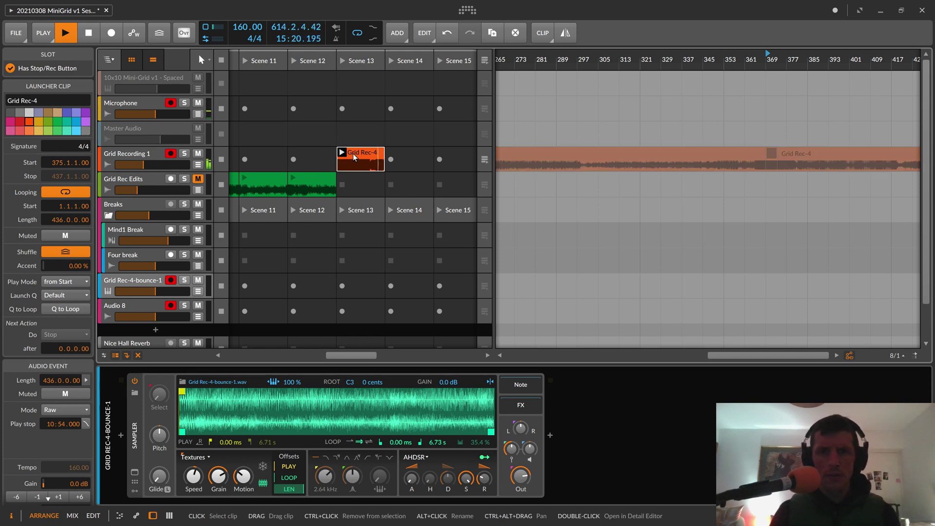
Open the Scene 13 Grid Rec-4 clip for detailed editing and set its stretching mode to Elastique.
double_click(354, 156)
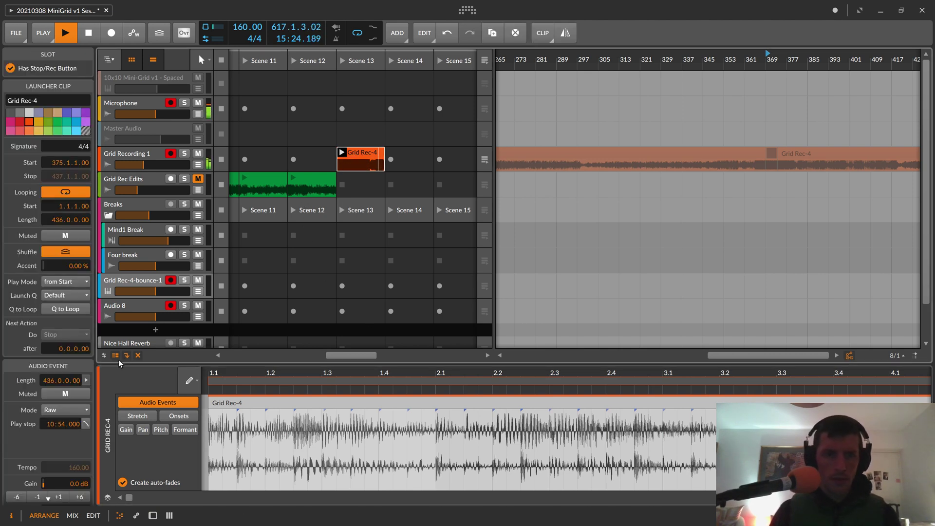
click(55, 412)
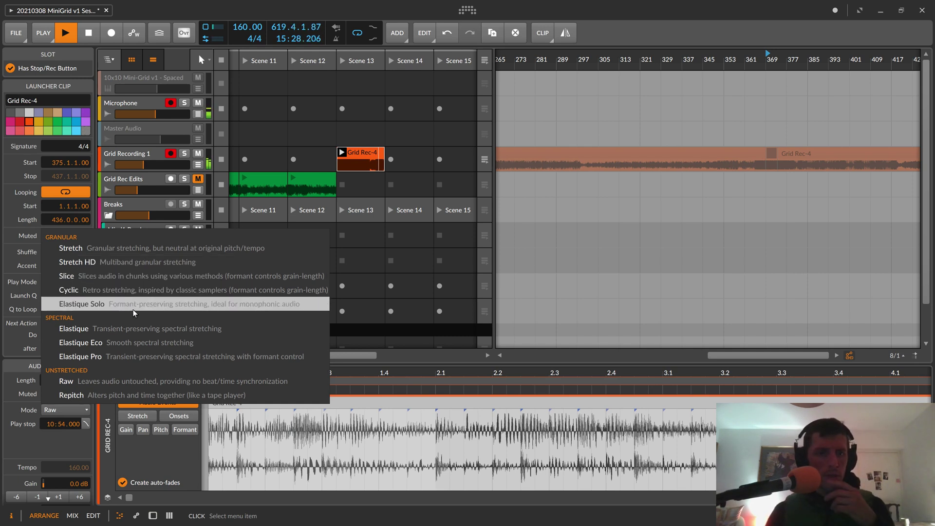
click(210, 330)
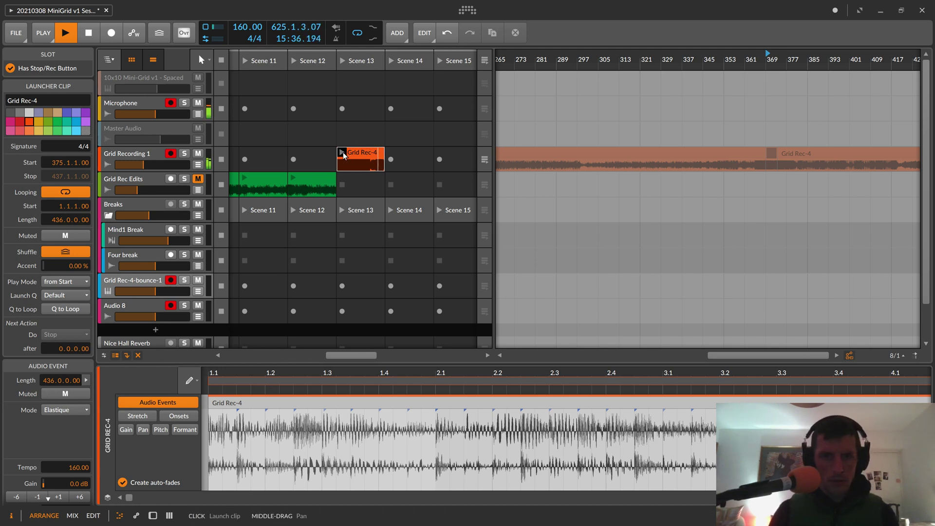
click(369, 152)
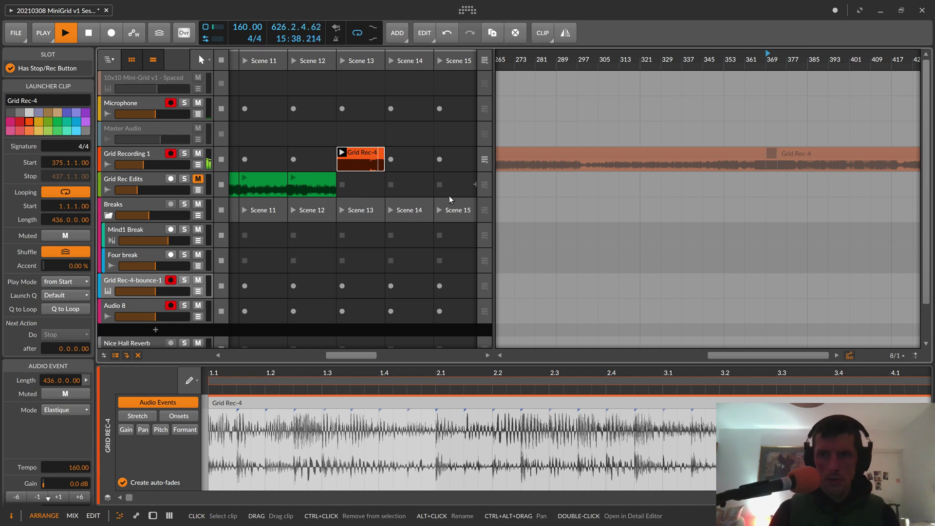
click(772, 154)
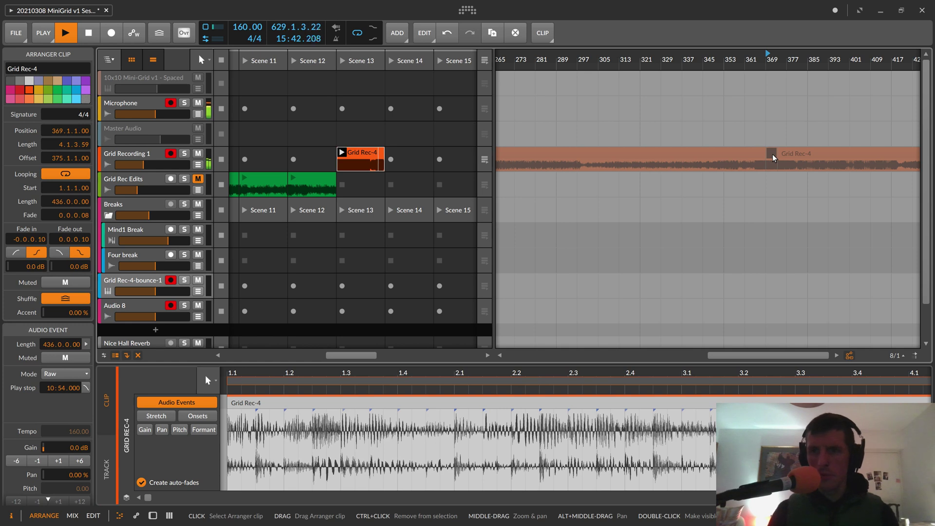
drag(774, 157, 404, 155)
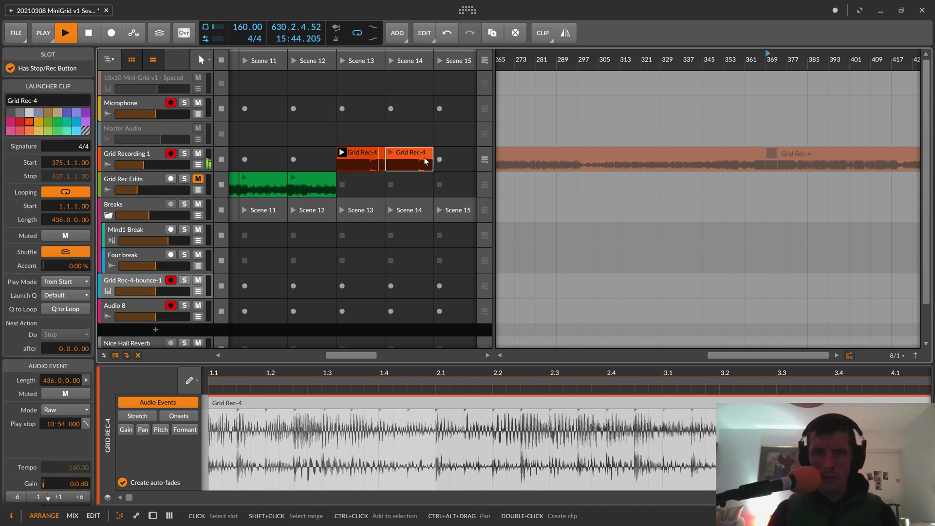
key(Delete)
Set the audio event tempo of the Scene 13 Grid Rec-4 clip to 320.
click(361, 152)
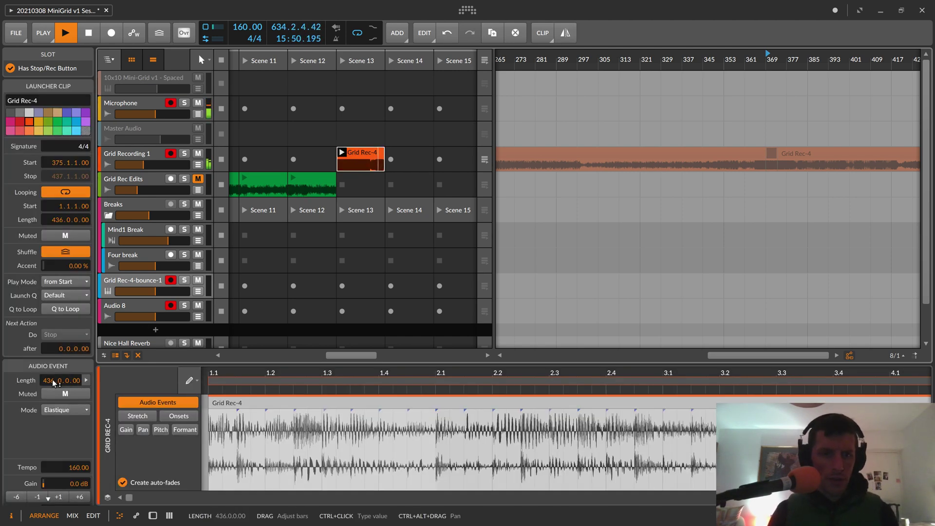
drag(52, 383, 49, 383)
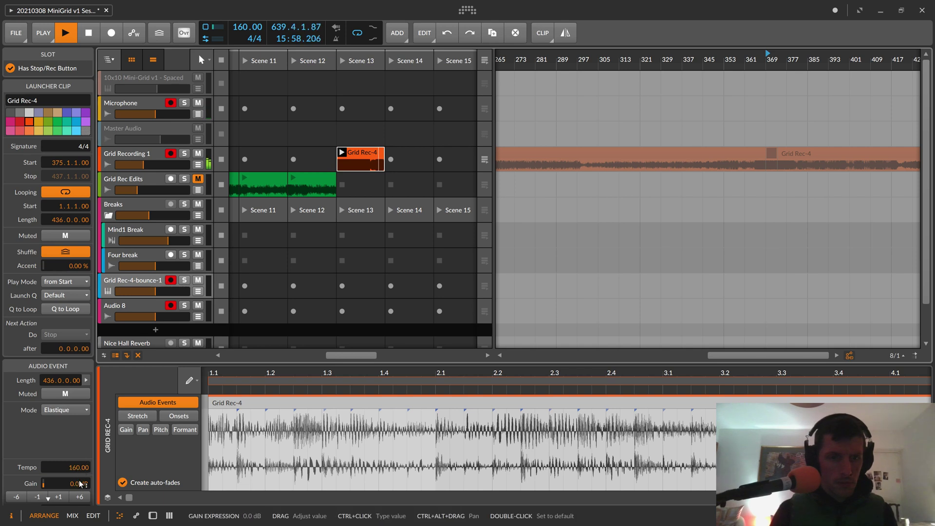
drag(75, 468, 77, 350)
double_click(84, 467)
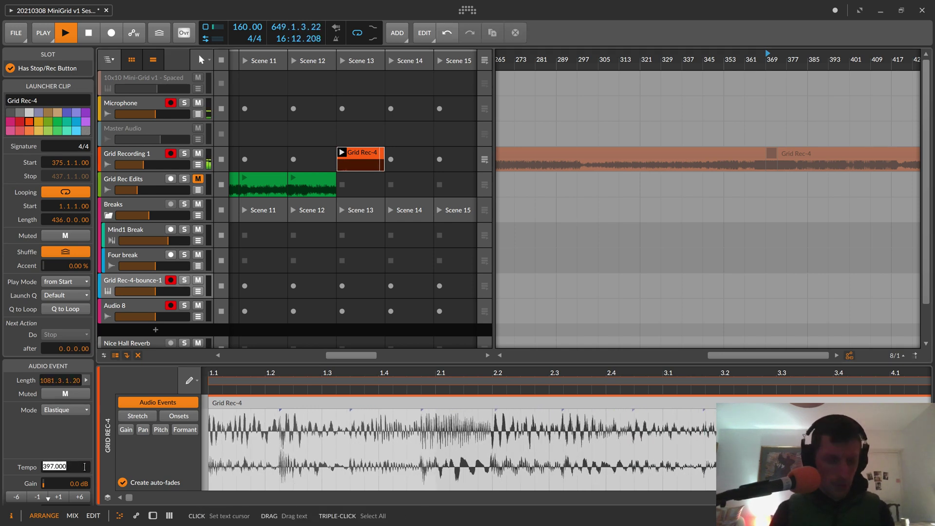
text(320)
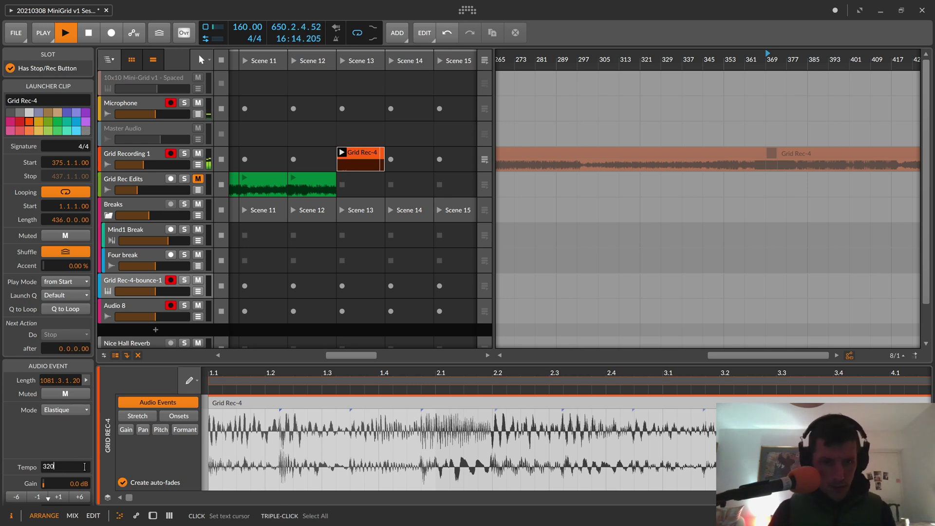
key(Return)
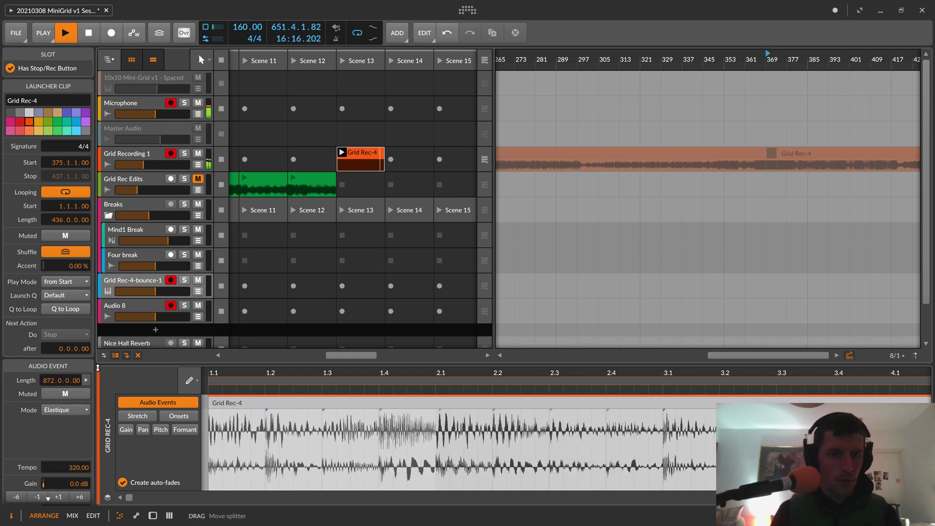
Audition the Scene 13 clip in the Stretch, Stretch HD, Slice and Cyclic modes.
click(86, 410)
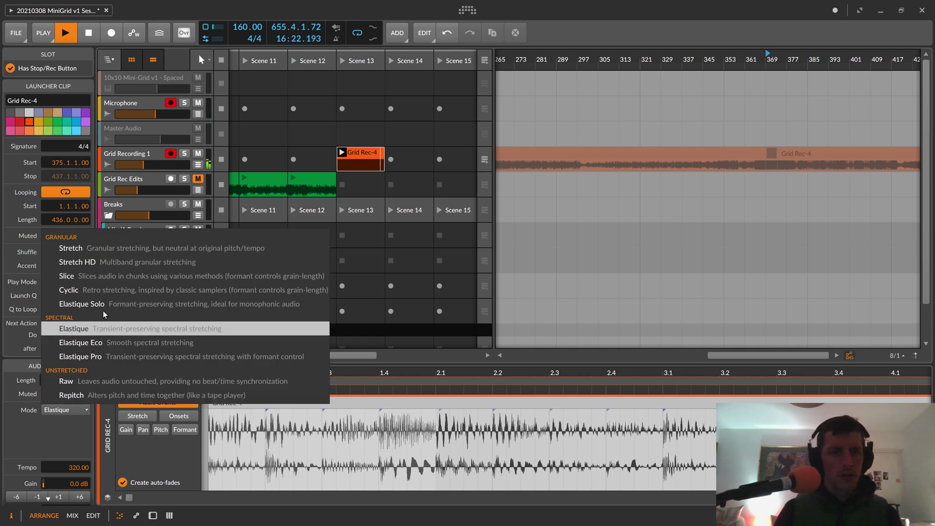
click(110, 252)
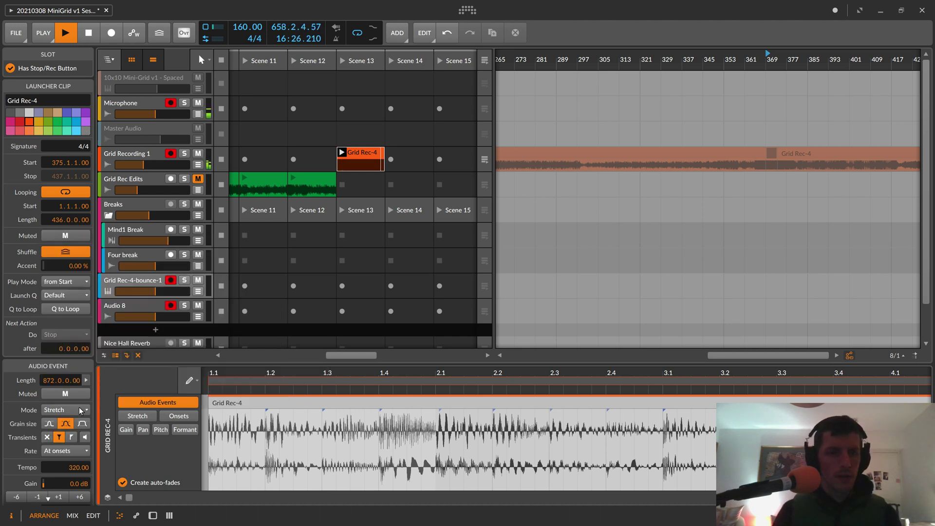
click(78, 408)
click(118, 262)
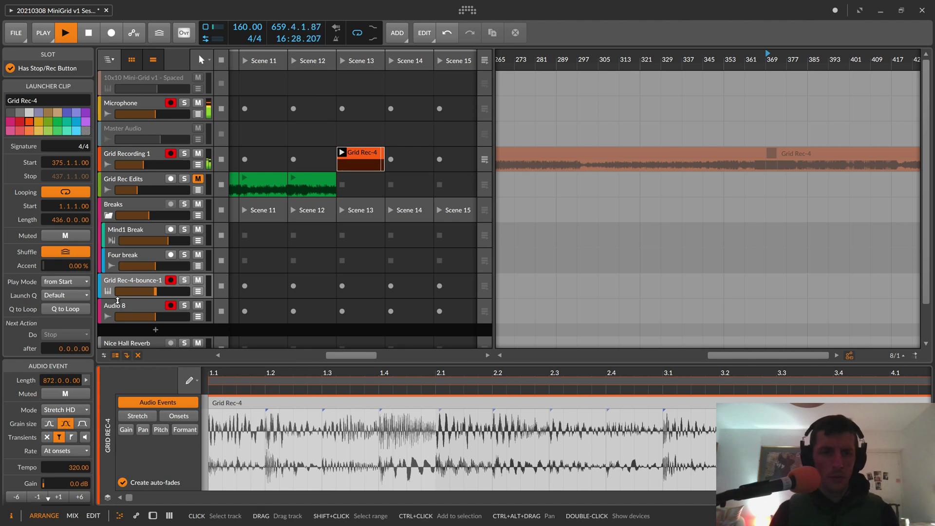
click(72, 411)
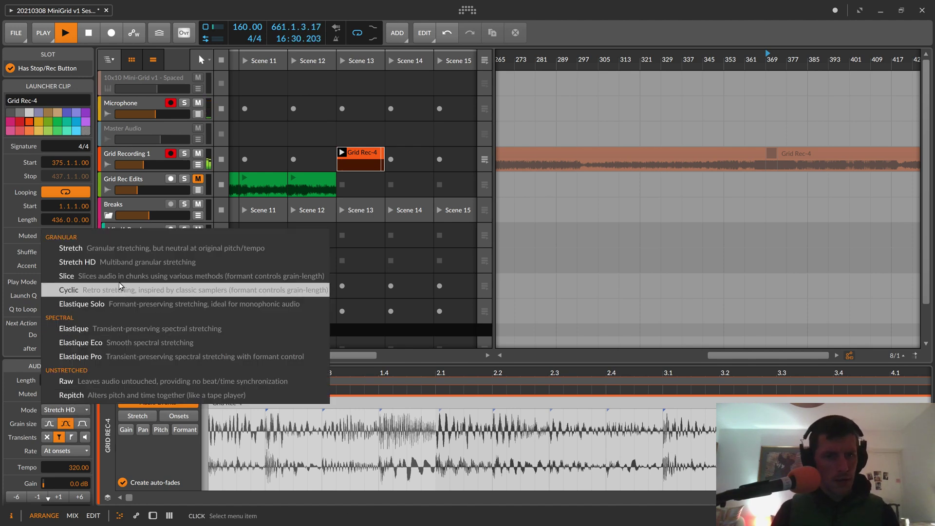
click(118, 282)
click(76, 410)
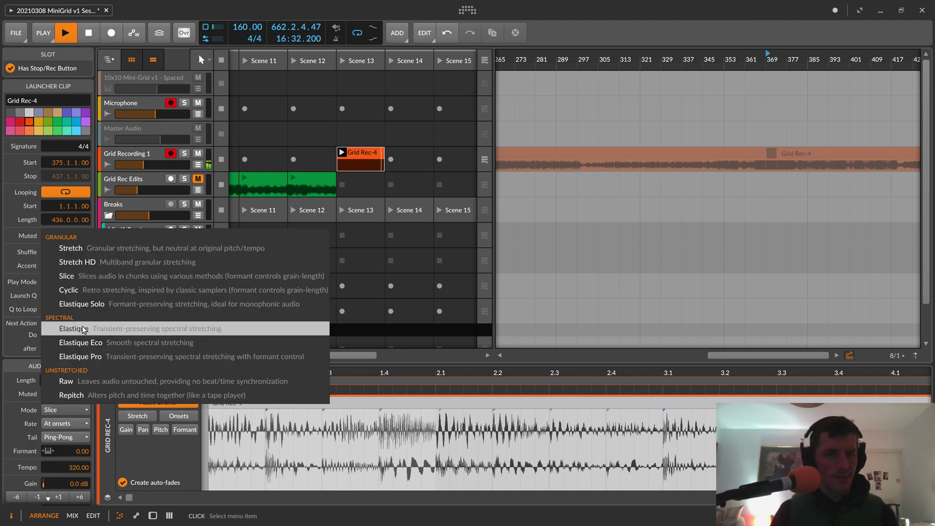
click(83, 291)
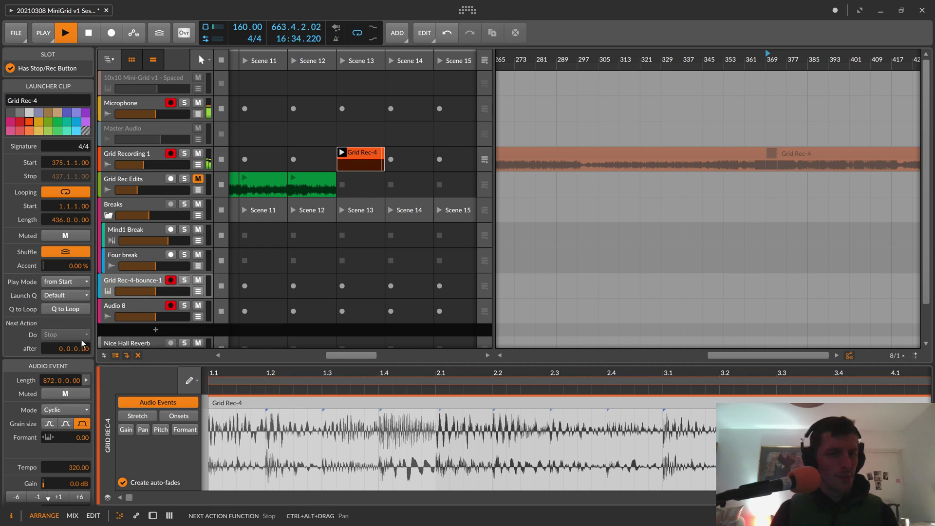
Audition the clip in the Elastique Solo, Elastique and Elastique Pro modes, and return it to Elastique.
click(77, 410)
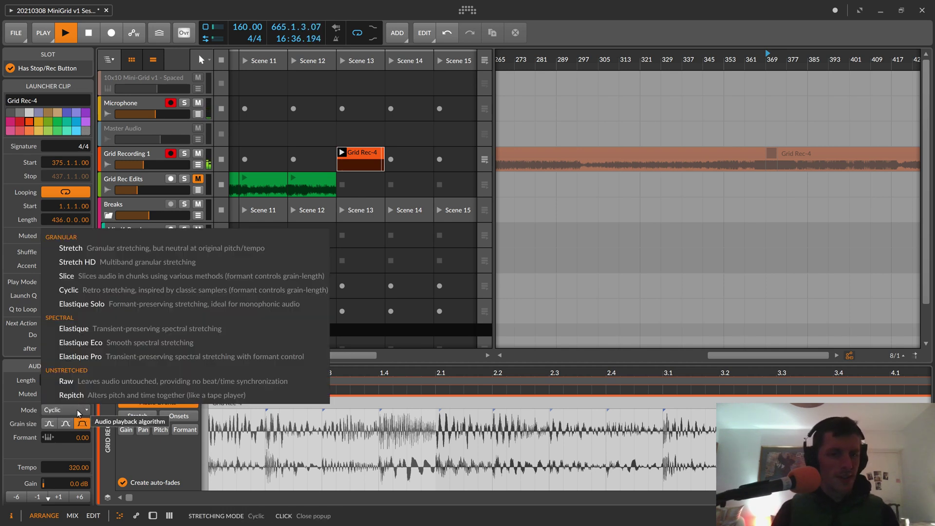
click(107, 309)
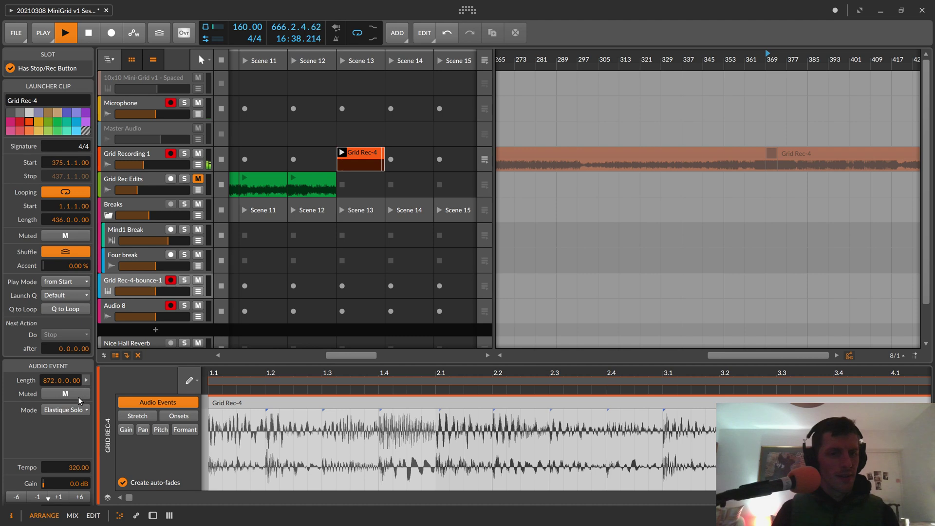
click(76, 410)
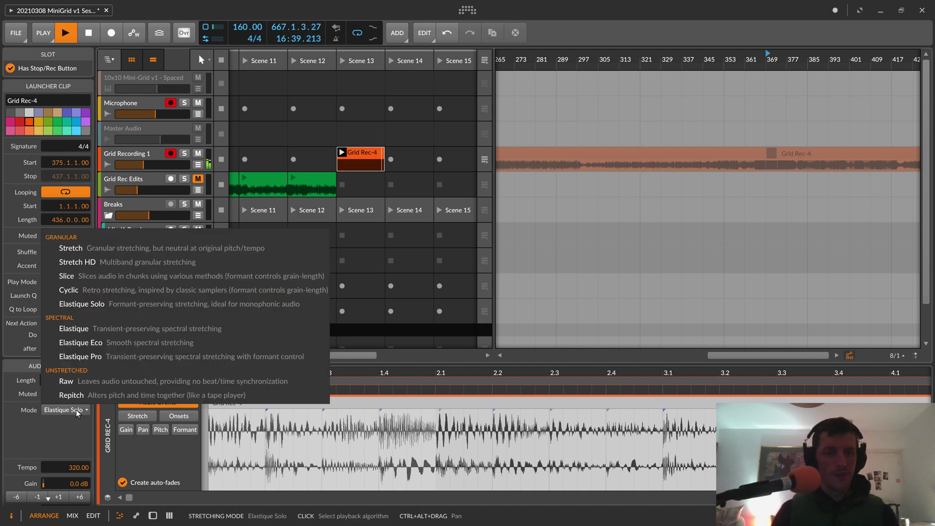
click(72, 329)
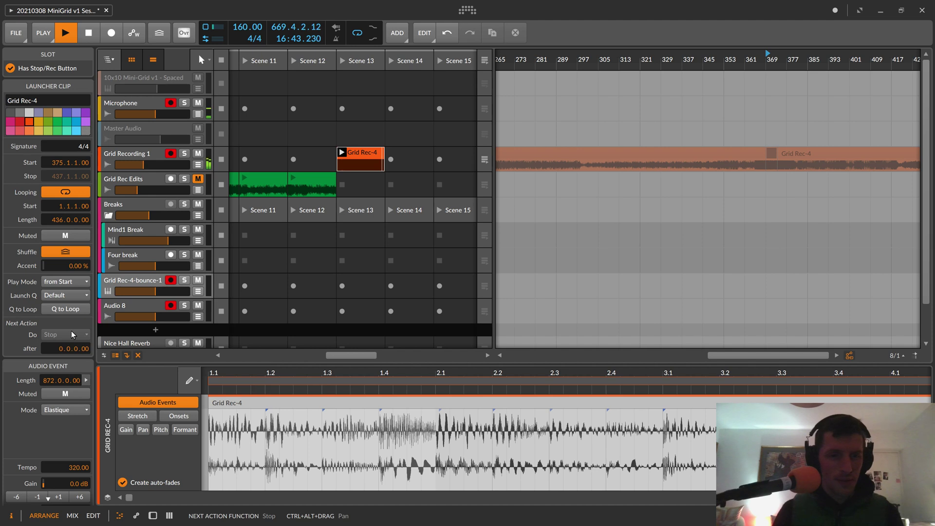
click(75, 409)
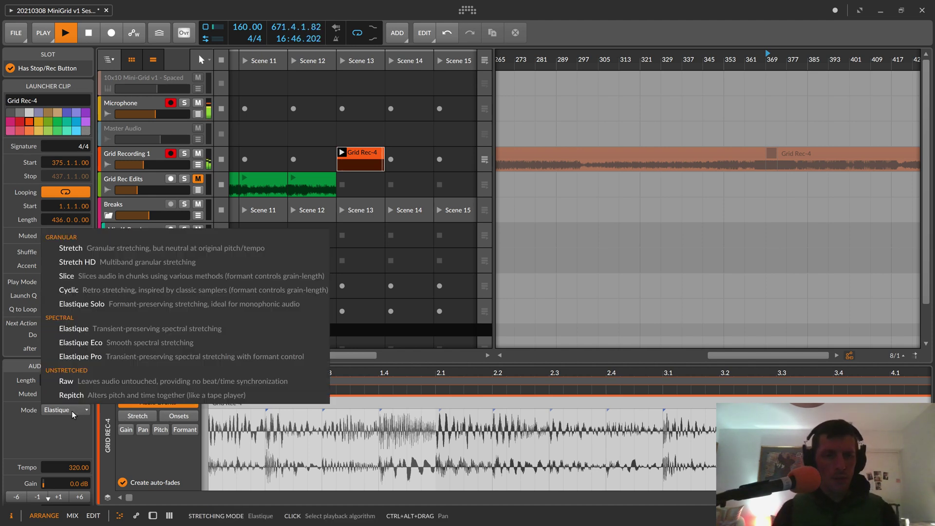
click(85, 355)
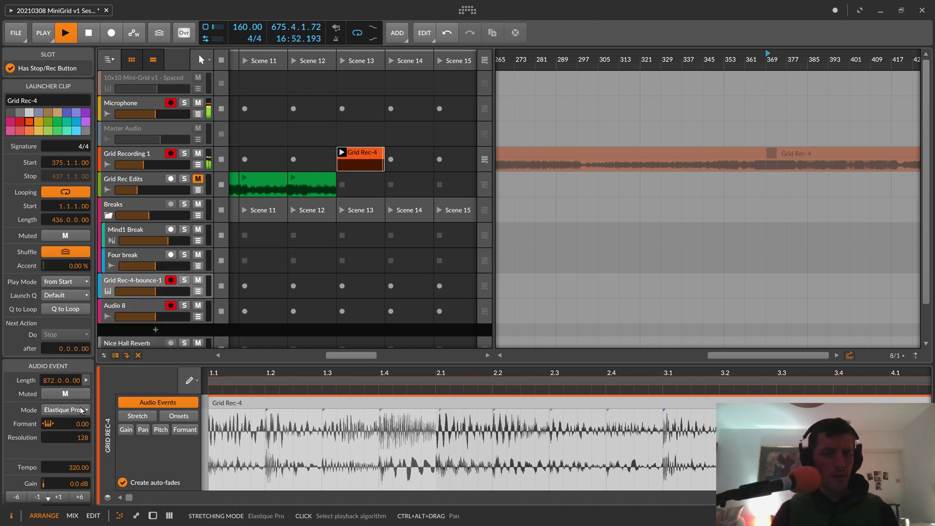
click(80, 412)
click(77, 334)
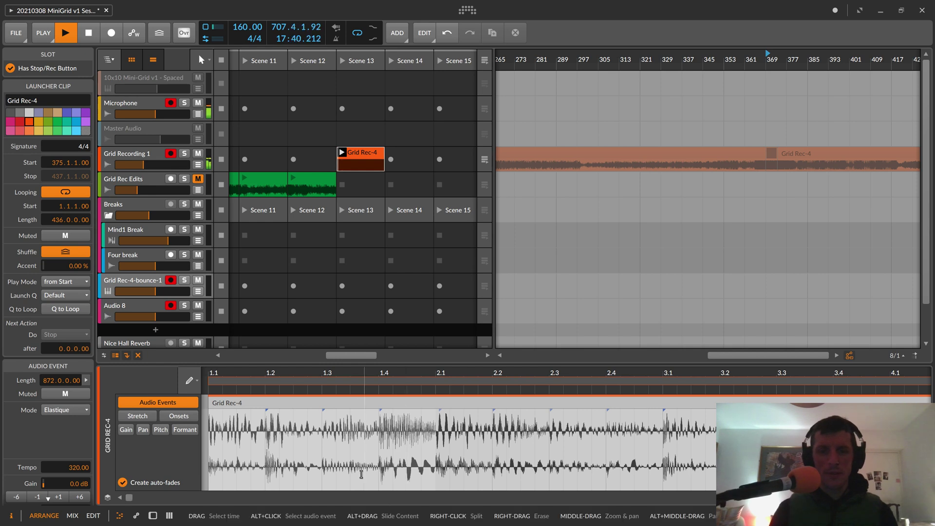
Switch playback back to the arranger, and restart the song from the beginning.
click(482, 63)
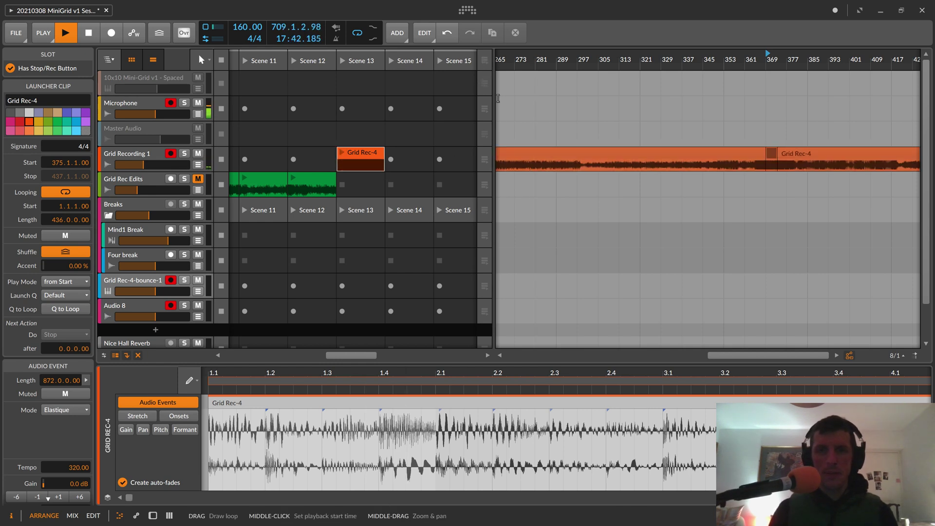
click(88, 32)
key(space)
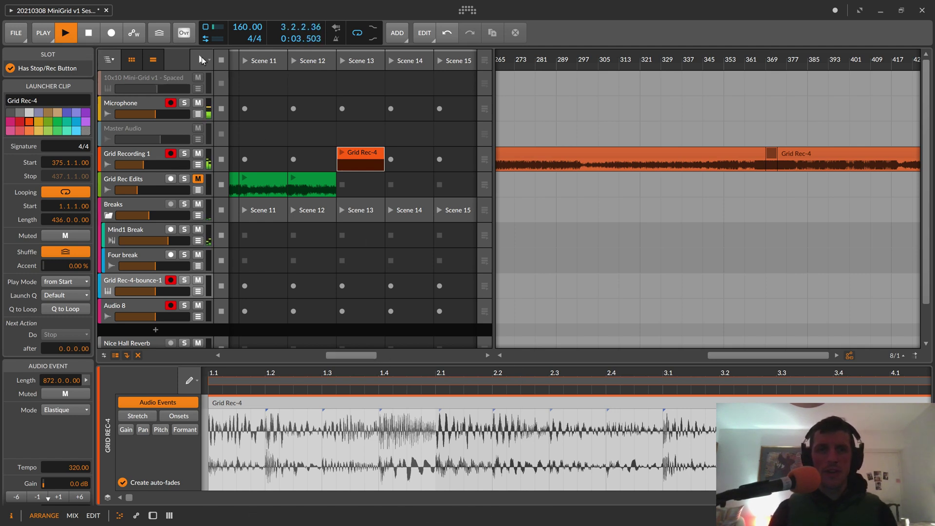
Hide the clip launcher and fit the whole arrangement from bar 1 into the timeline.
click(159, 59)
click(159, 62)
click(133, 62)
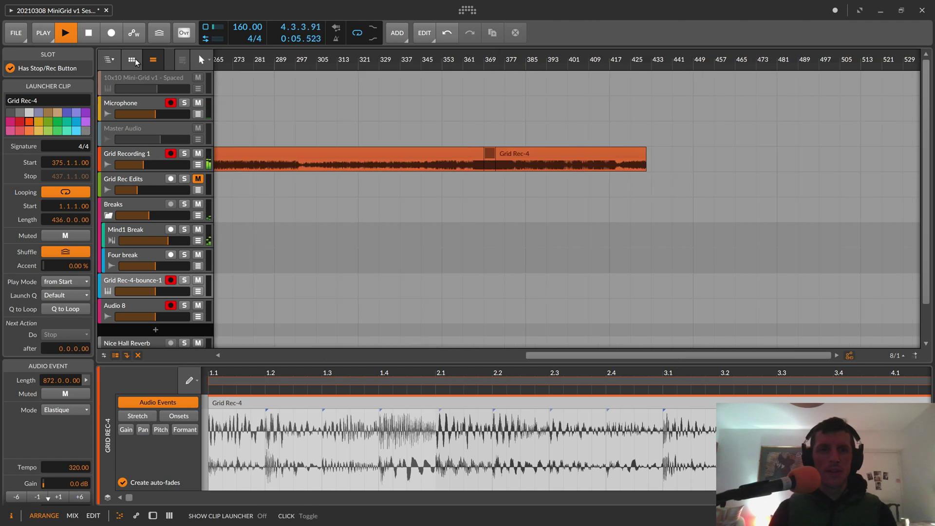
drag(583, 357, 319, 370)
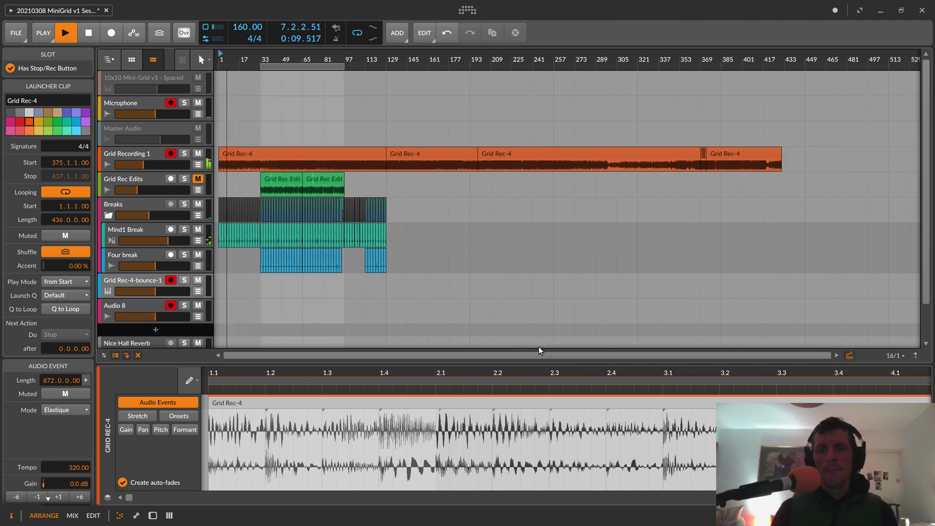
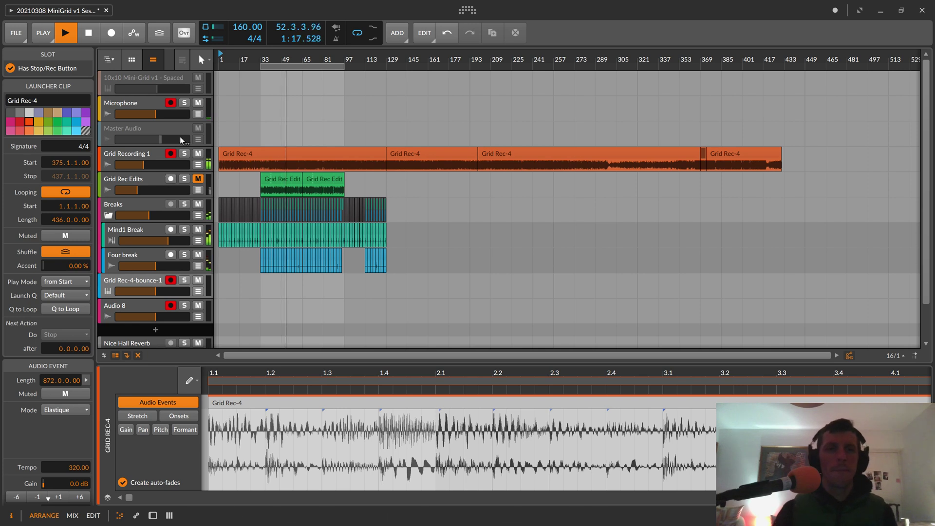
Disarm the Microphone track and set the volume of Grid Recording 1 to -21.8 dB.
click(171, 103)
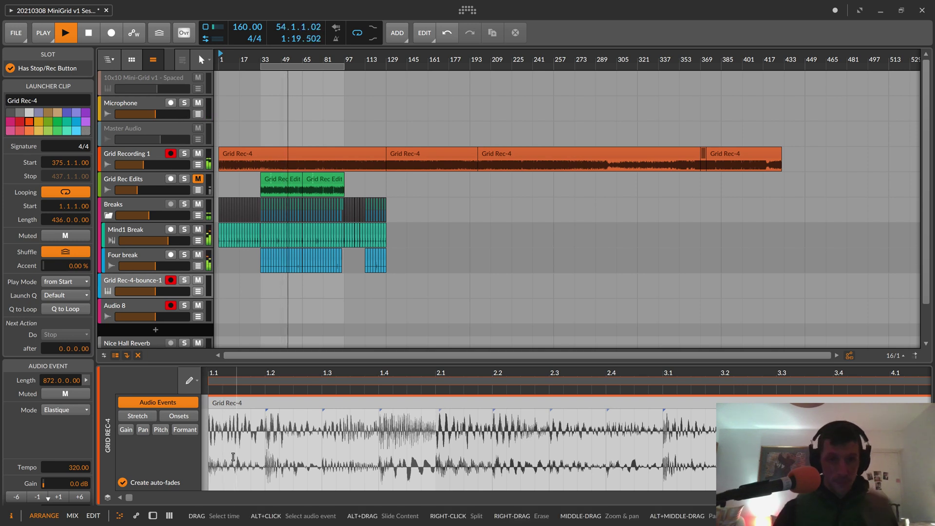
drag(159, 166, 156, 166)
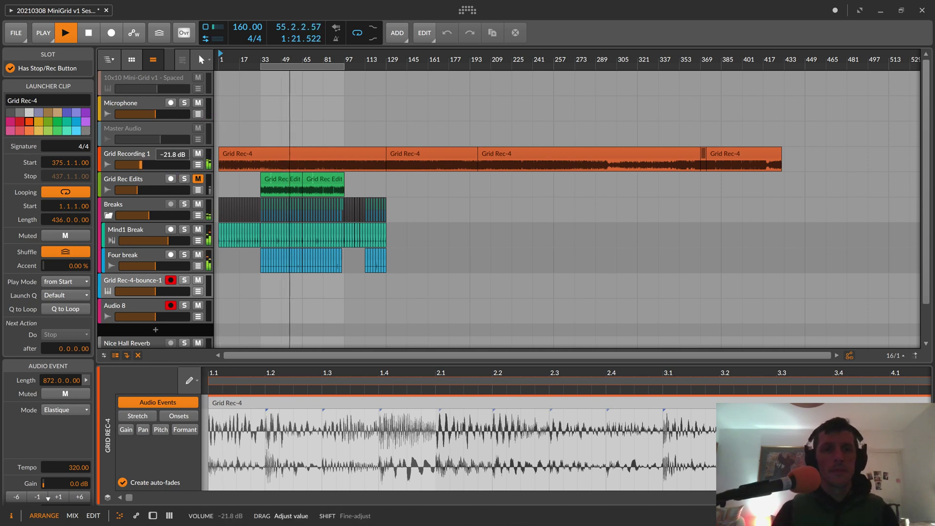
scroll(175, 336, down, 2)
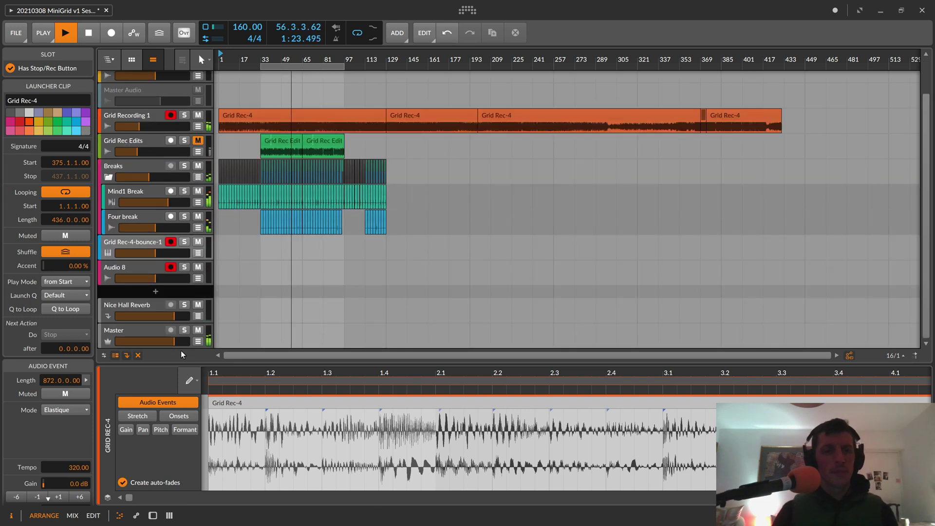